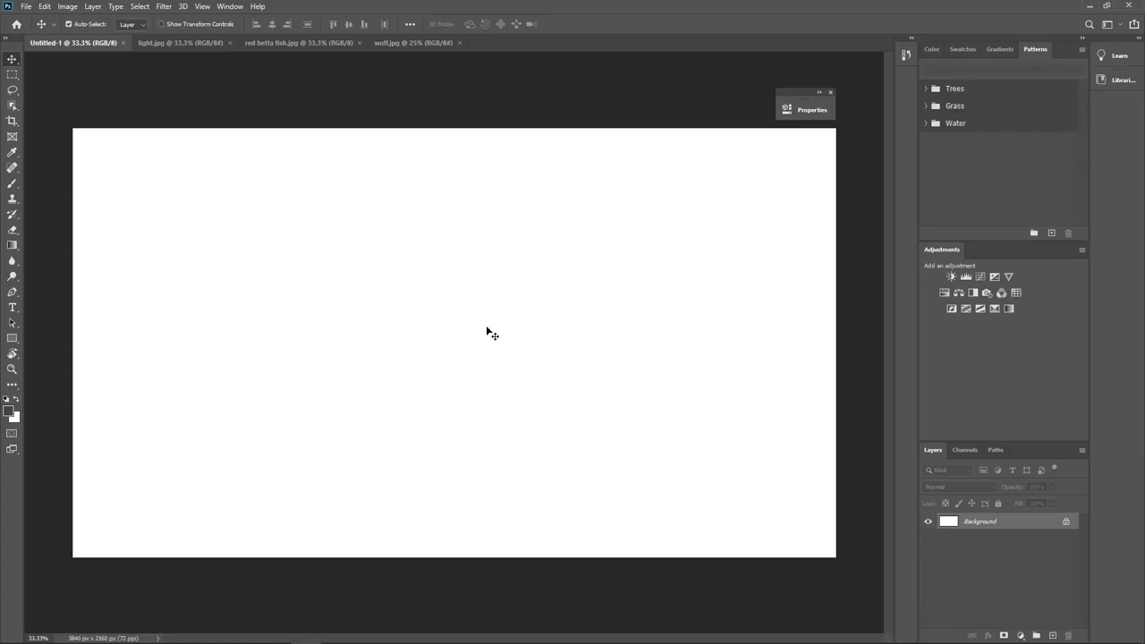
Step: Object-select the wolf's head, mask out its background, and drag it into Untitled-1
left_click(407, 43)
key("w")
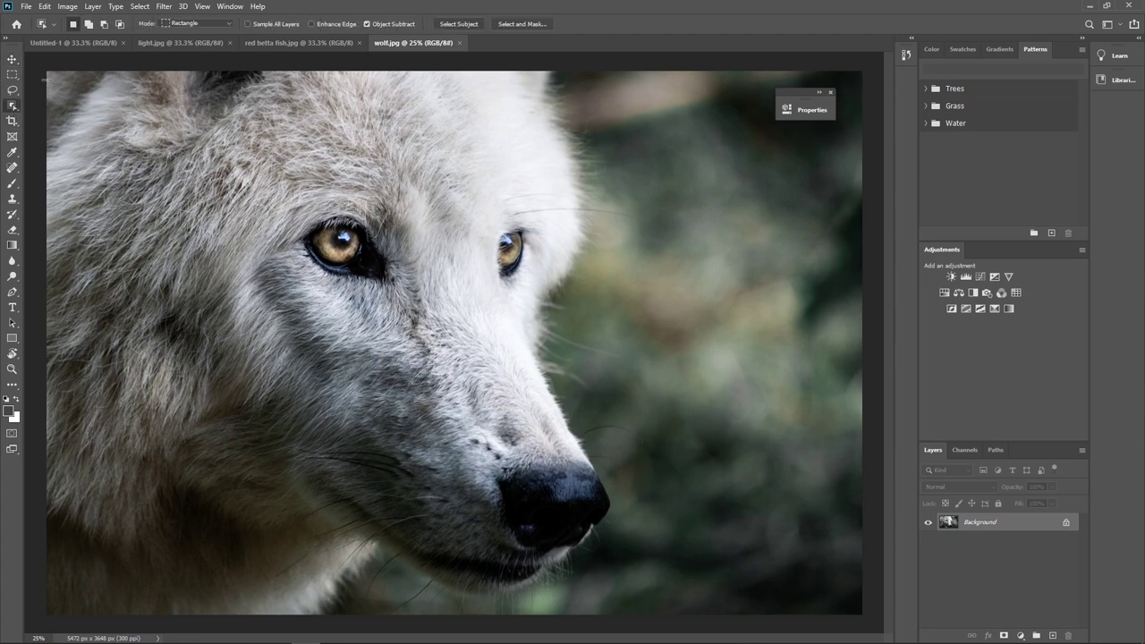
left_click_drag(142, 132, 616, 626)
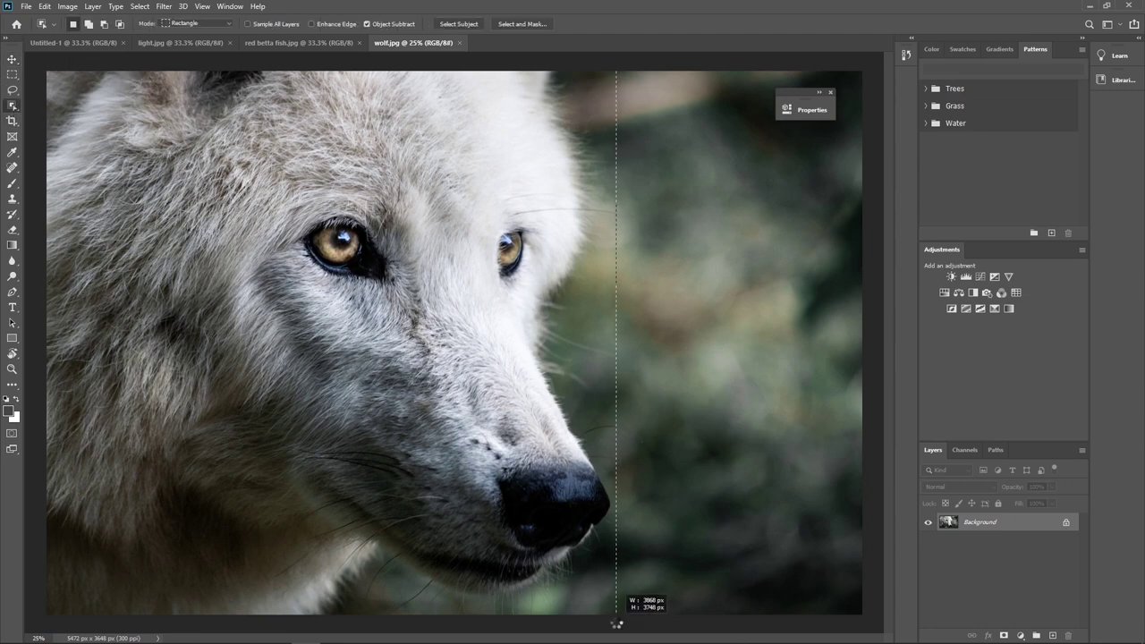
left_click(1004, 636)
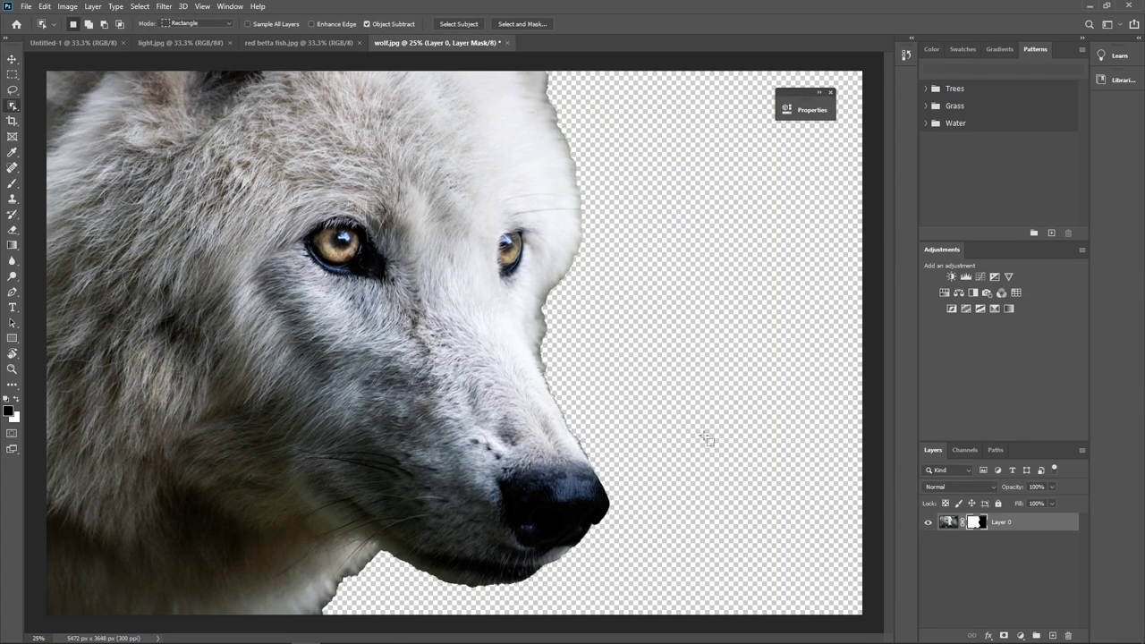
left_click_drag(707, 438, 305, 333)
Step: Free Transform the wolf smaller and place it against the canvas's left edge
key("ctrl+t")
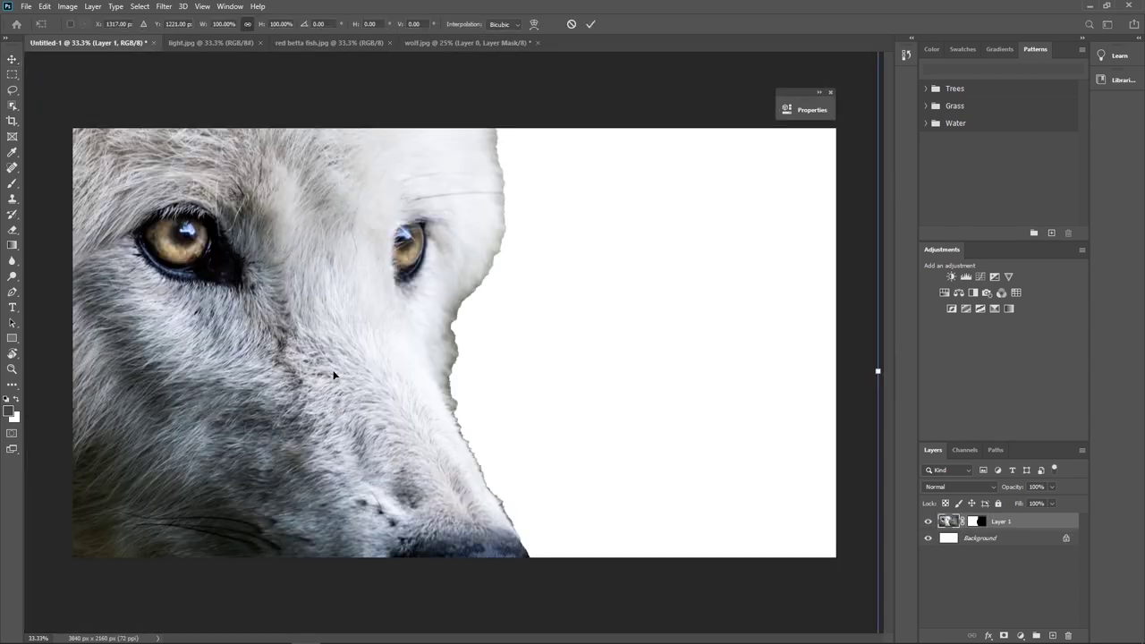
key("ctrl+minus")
key("ctrl+minus")
key("ctrl+minus")
left_click_drag(205, 218, 280, 259)
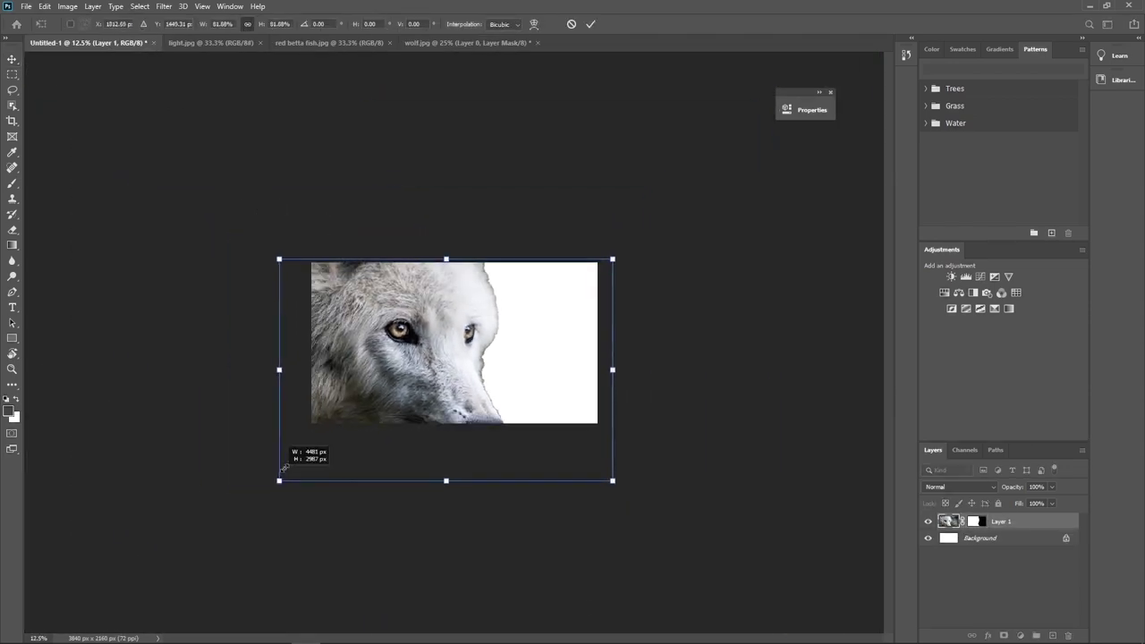
left_click_drag(284, 467, 362, 427)
key("ctrl+plus")
key("ctrl+plus")
key("ctrl+plus")
left_click_drag(324, 367, 190, 364)
left_click_drag(739, 112, 716, 120)
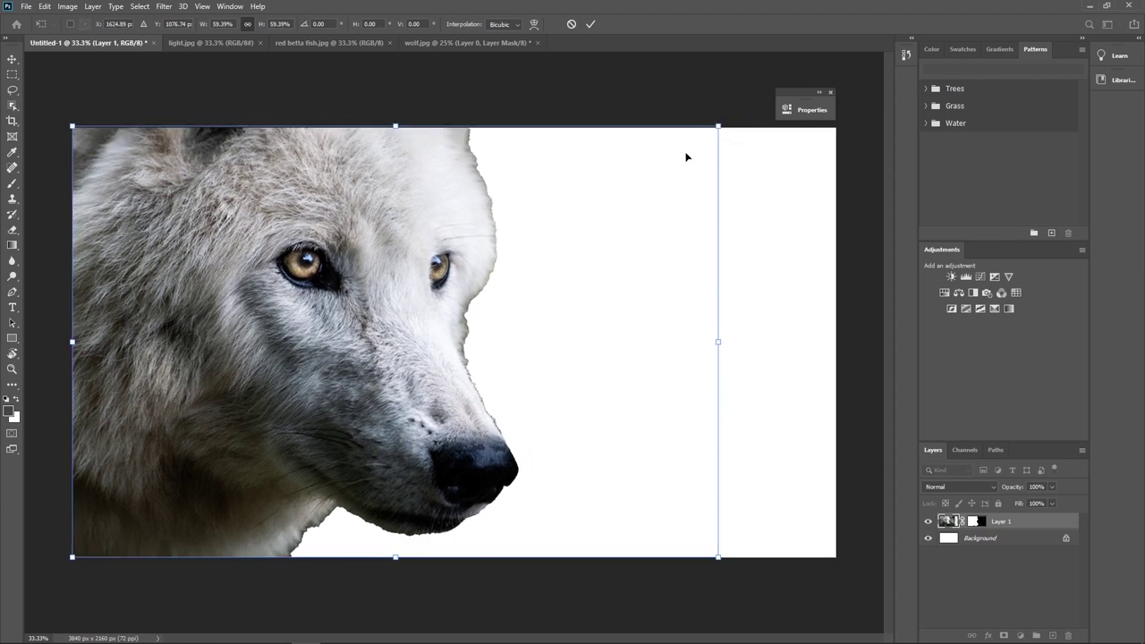
key("Return")
Step: Add a black Solid Color fill layer above the Background
left_click(985, 541)
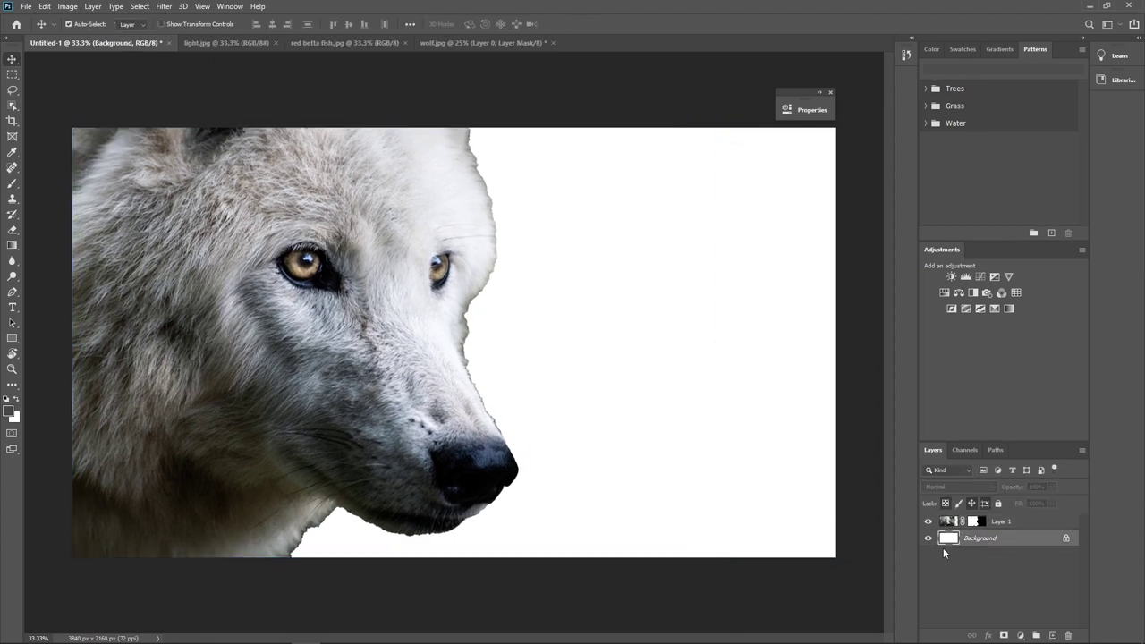
left_click(1020, 635)
left_click(1036, 424)
left_click(764, 318)
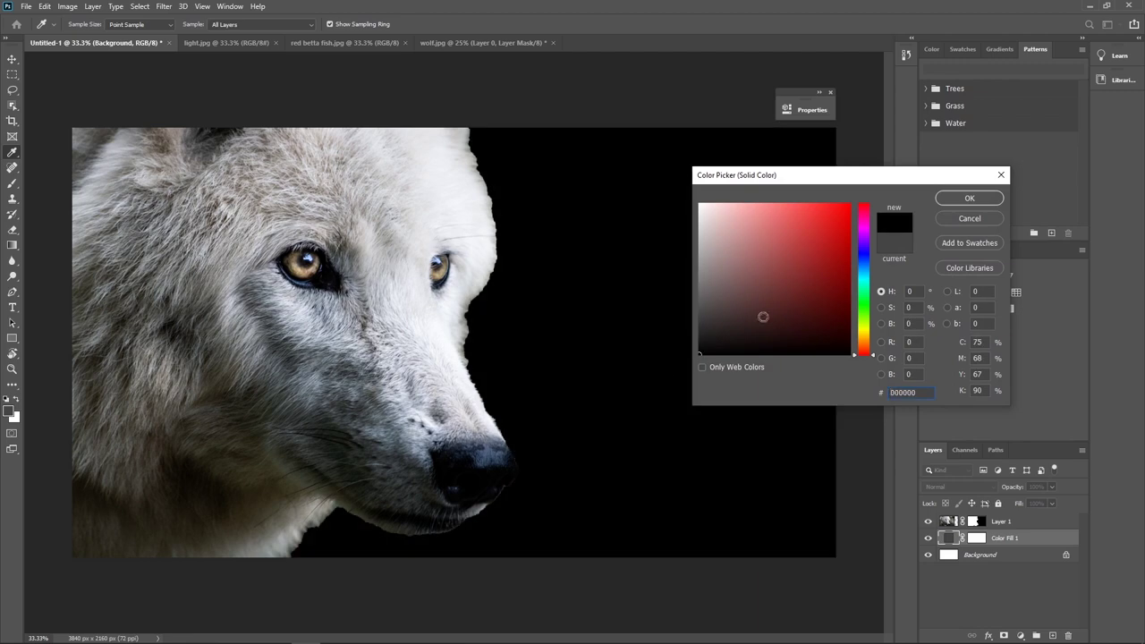
left_click(962, 198)
Step: Open Select and Mask on the wolf's mask and refine edges around the muzzle and chin
left_click(973, 521)
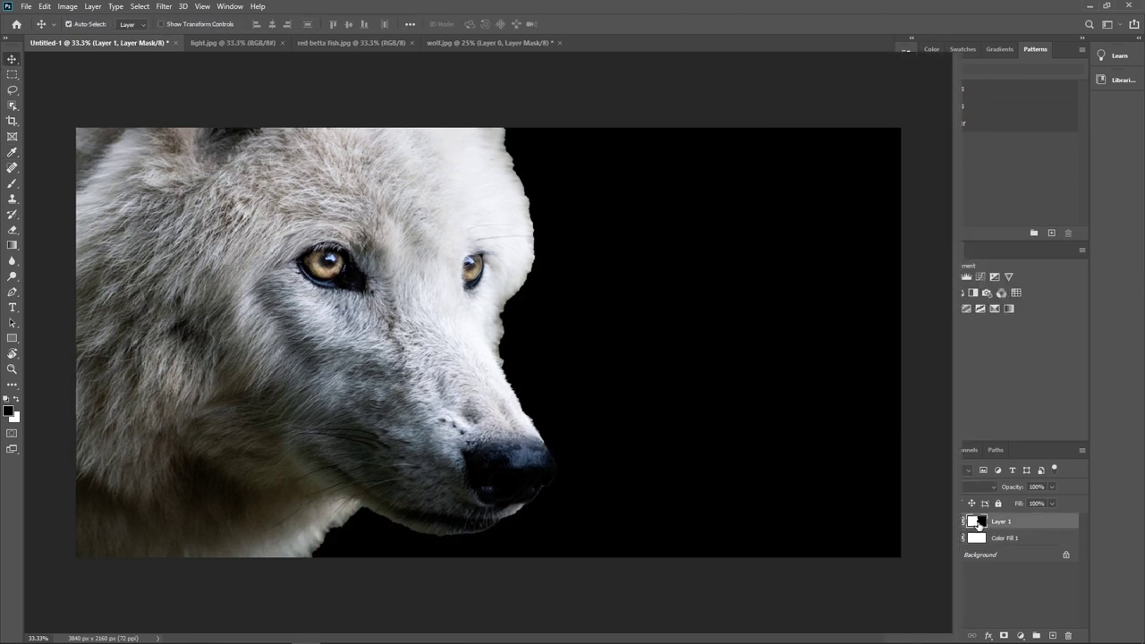
key("ctrl+alt+r")
key("ctrl+equal")
key("ctrl+equal")
left_click_drag(380, 456, 549, 301)
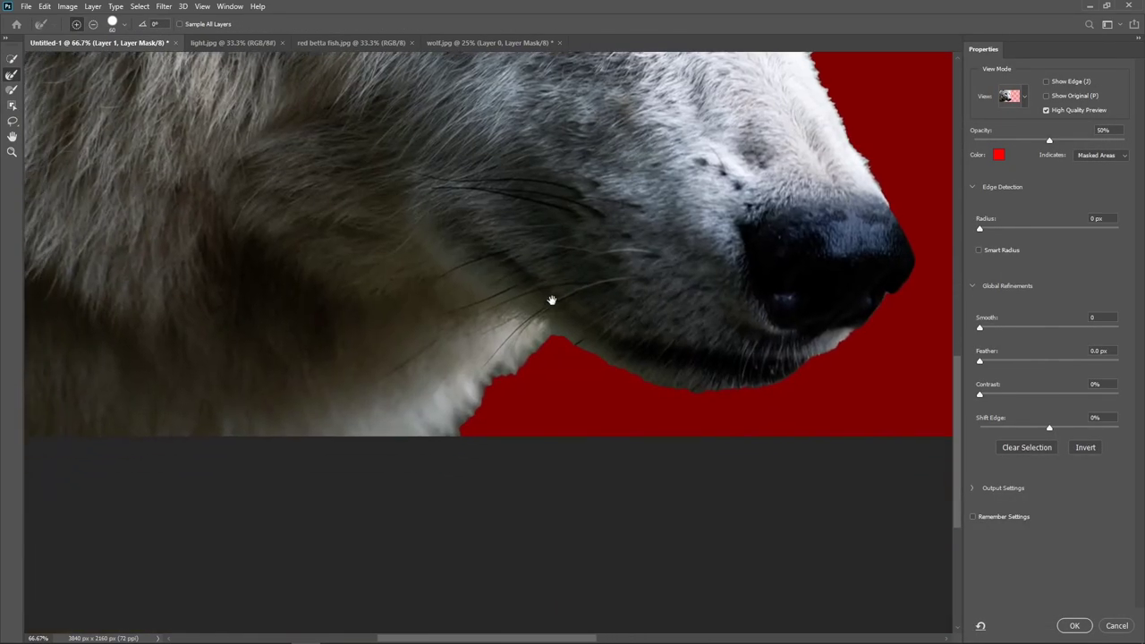
key("ctrl+equal")
key("ctrl+equal")
scroll(493, 468, "down", 2)
mouse_move(483, 363)
left_mouse_down()
mouse_move(660, 205)
mouse_move(358, 237)
left_mouse_up()
key("ctrl+minus")
key("ctrl+equal")
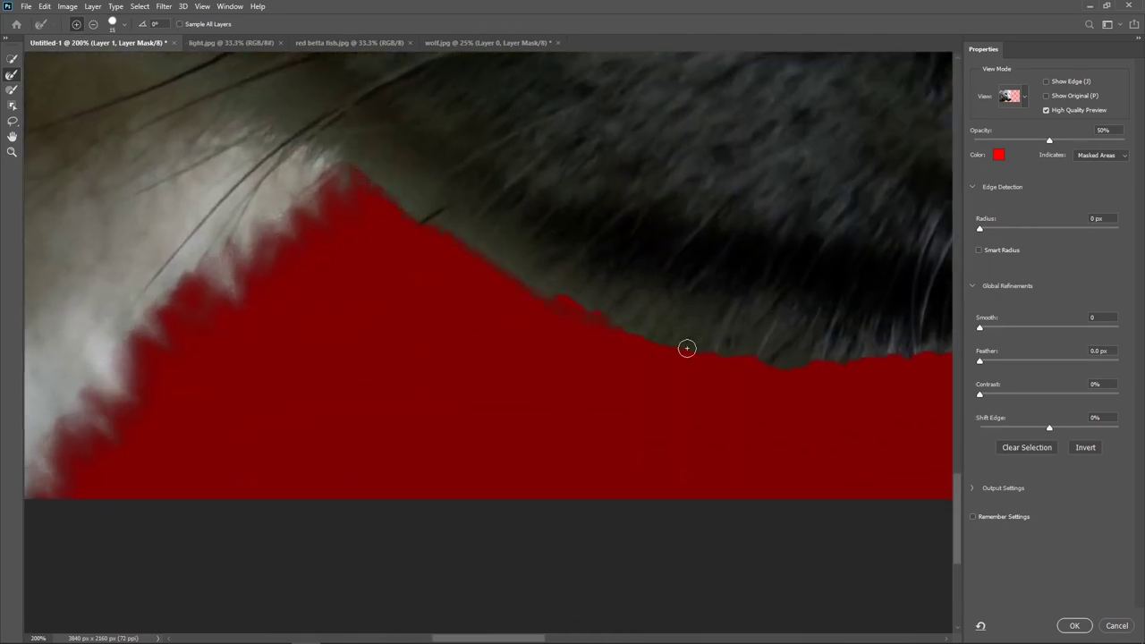
scroll(607, 323, "right", 3)
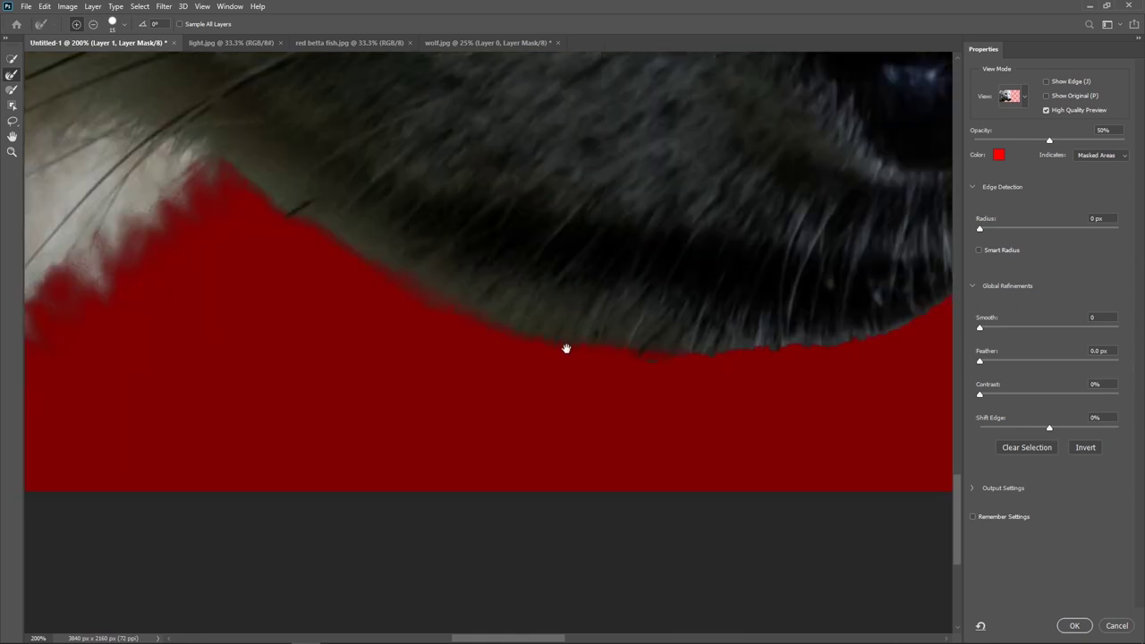
scroll(565, 346, "right", 3)
left_click_drag(498, 337, 488, 349)
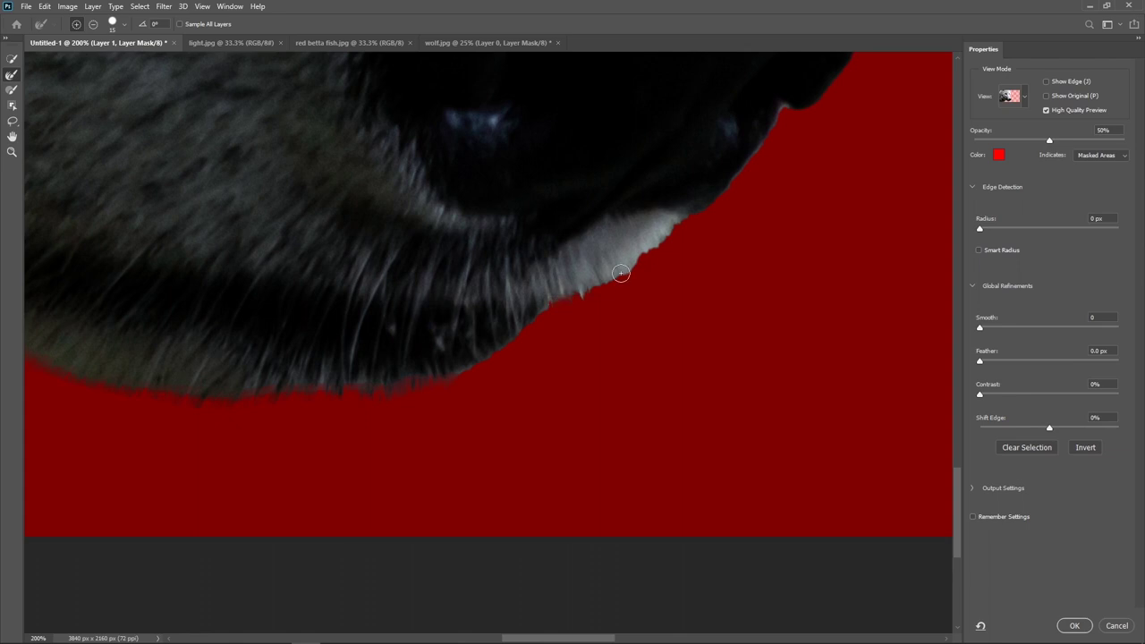
Step: Refine the fur edges along the top of the head and apply the mask
scroll(688, 223, "down", 1)
scroll(585, 549, "down", 1)
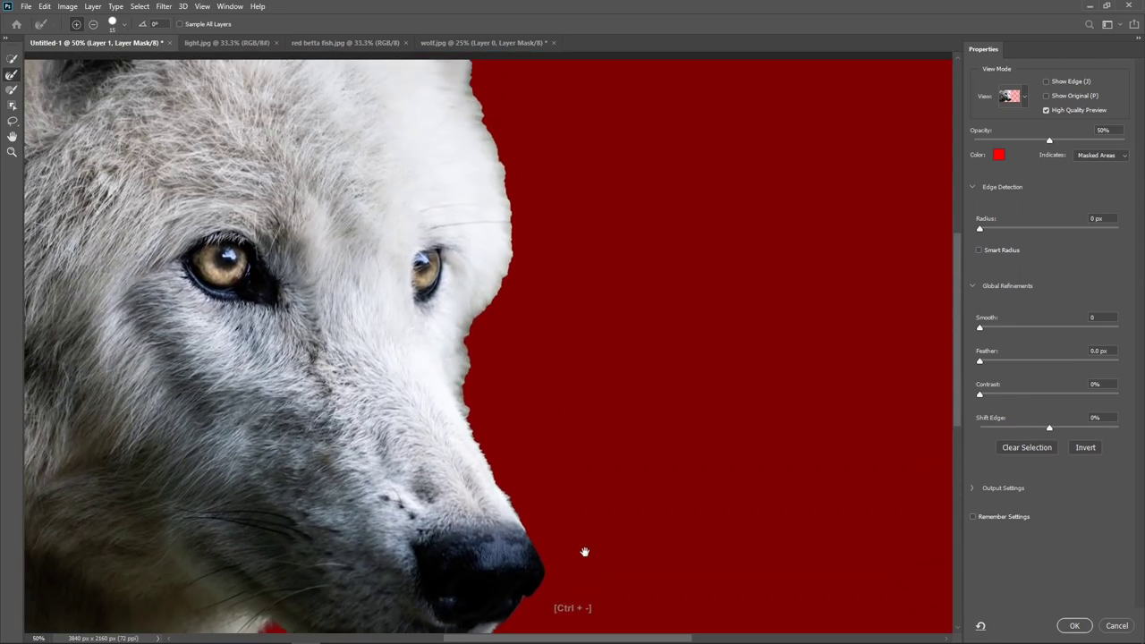
scroll(559, 429, "down", 1)
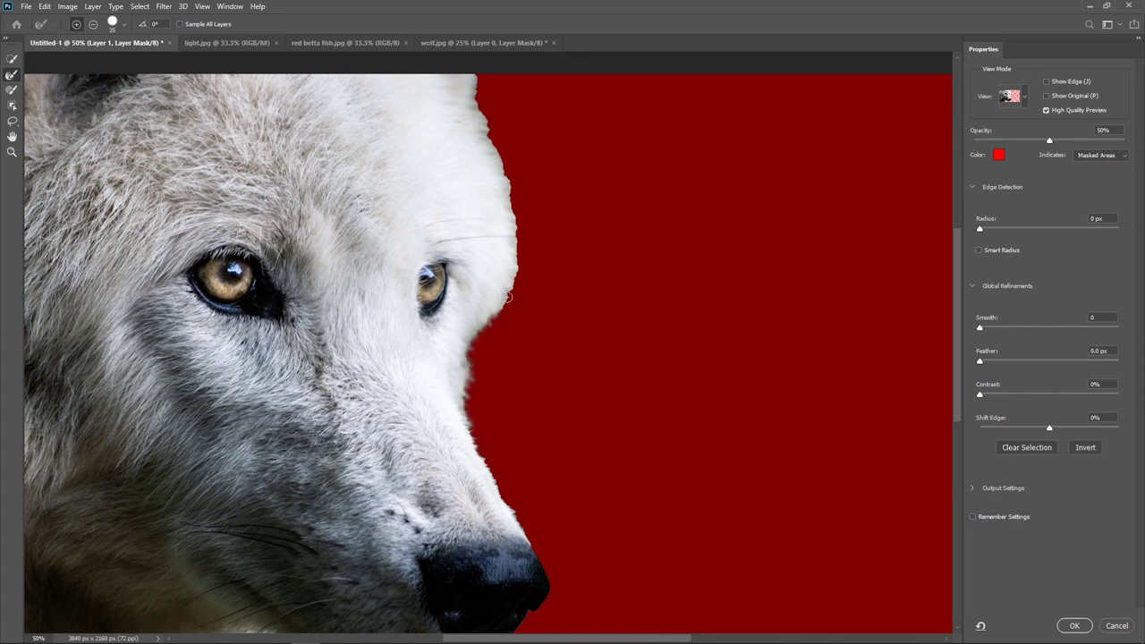
left_click_drag(503, 169, 495, 379)
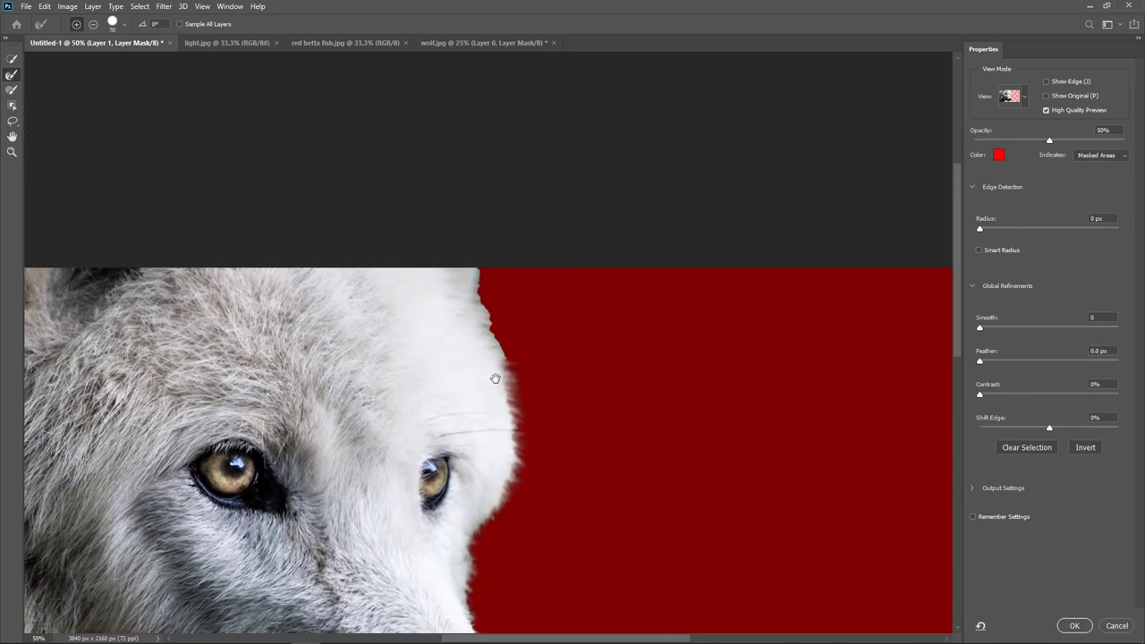
left_click_drag(443, 418, 600, 179)
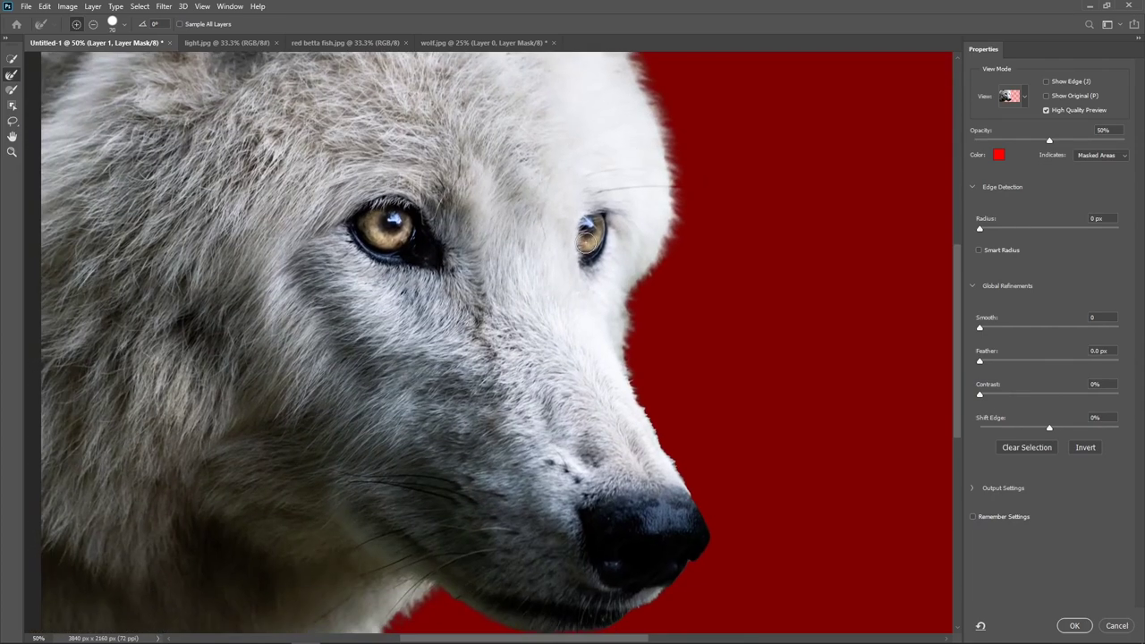
scroll(588, 247, "down", 2)
left_click(1073, 626)
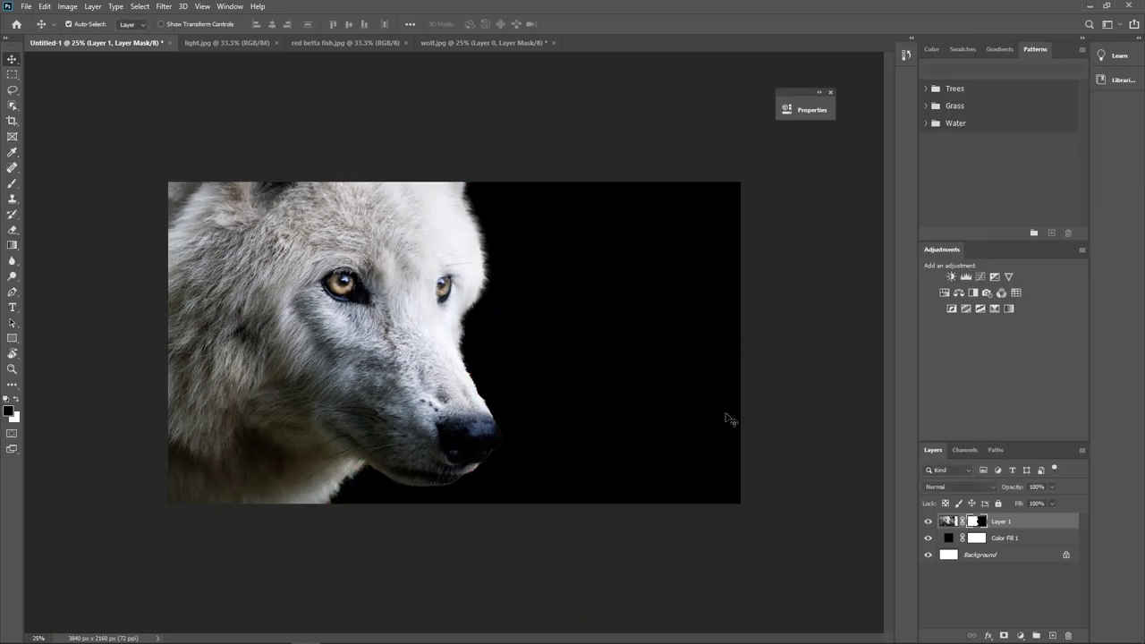
Step: Object-select the red betta fish, mask it, and move it into the wolf composite
left_click(343, 42)
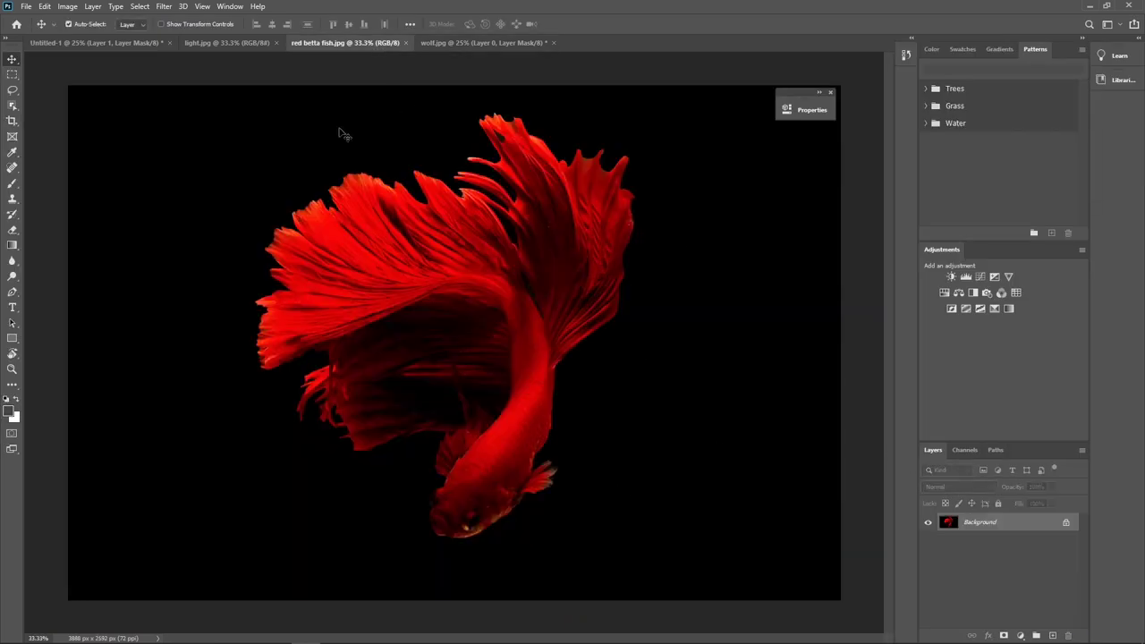
left_click(12, 105)
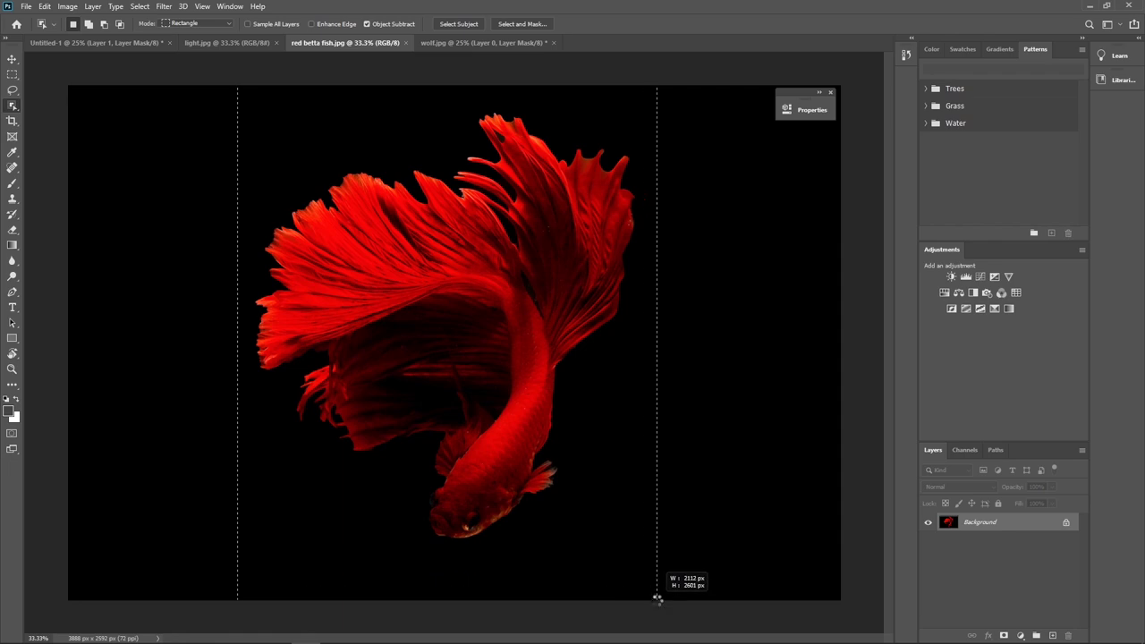
left_click_drag(238, 108, 658, 602)
left_click(1004, 635)
key("v")
left_click_drag(528, 416, 605, 355)
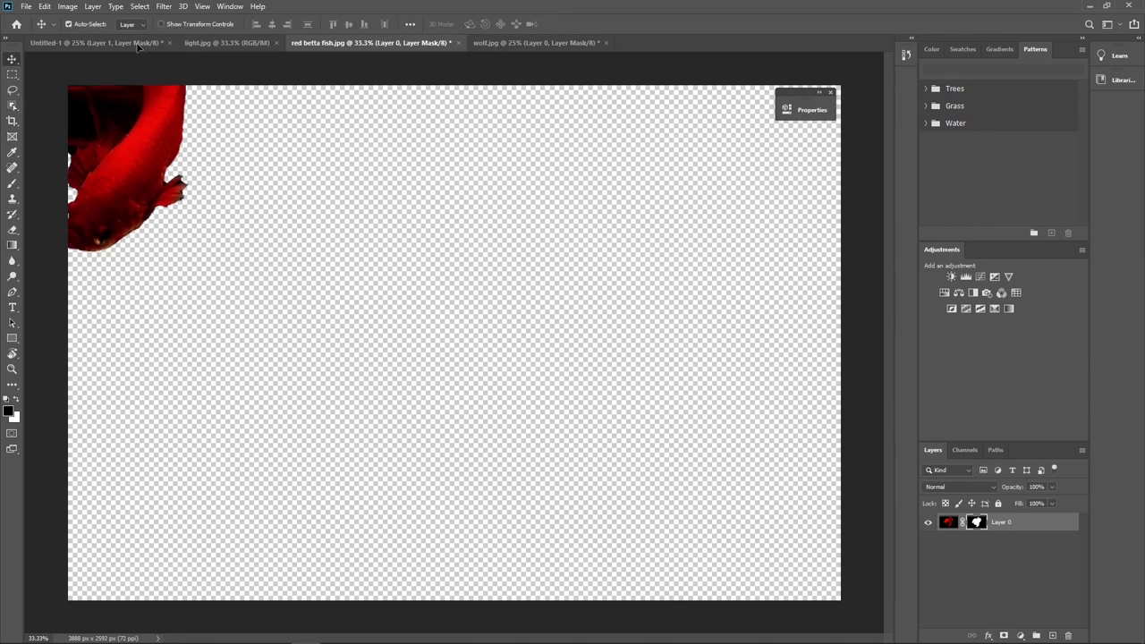
Step: Scale the fish down and settle it in the upper-right black area
key("ctrl+t")
left_click_drag(314, 155, 695, 404)
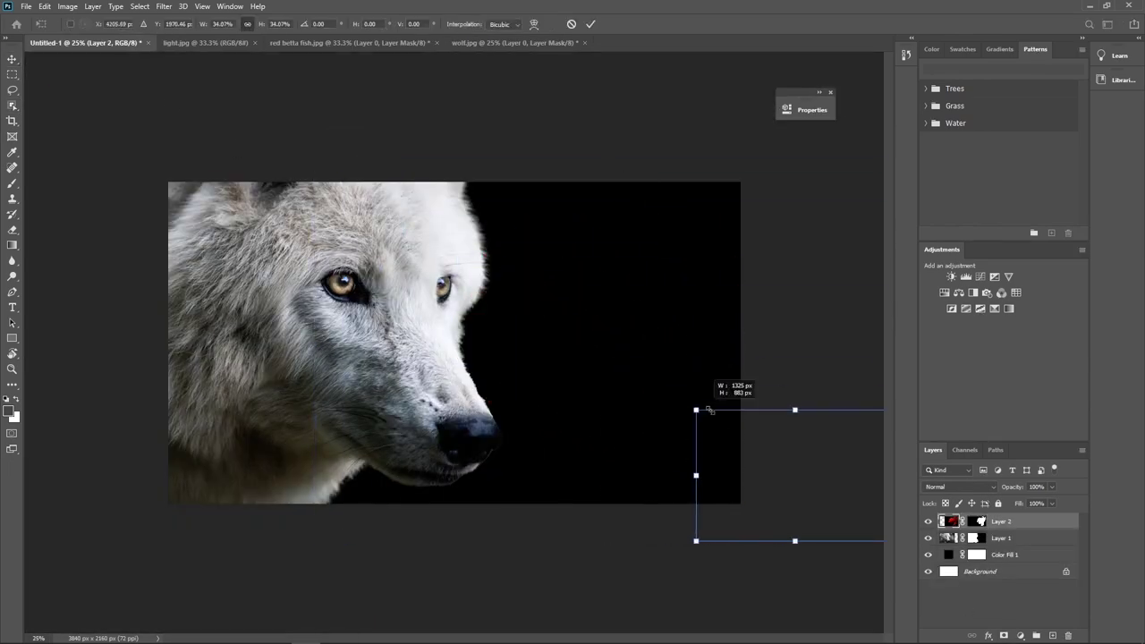
mouse_move(816, 499)
left_mouse_down()
mouse_move(713, 436)
mouse_move(582, 278)
left_mouse_up()
left_click_drag(460, 180, 555, 244)
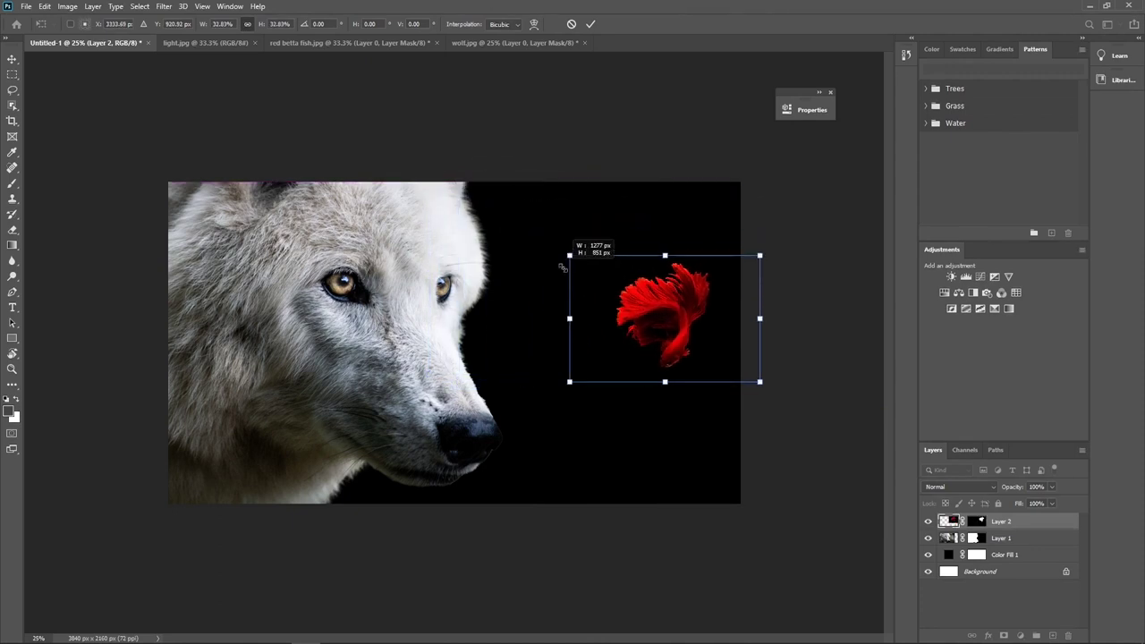
left_click_drag(678, 319, 654, 261)
left_click_drag(734, 316, 730, 315)
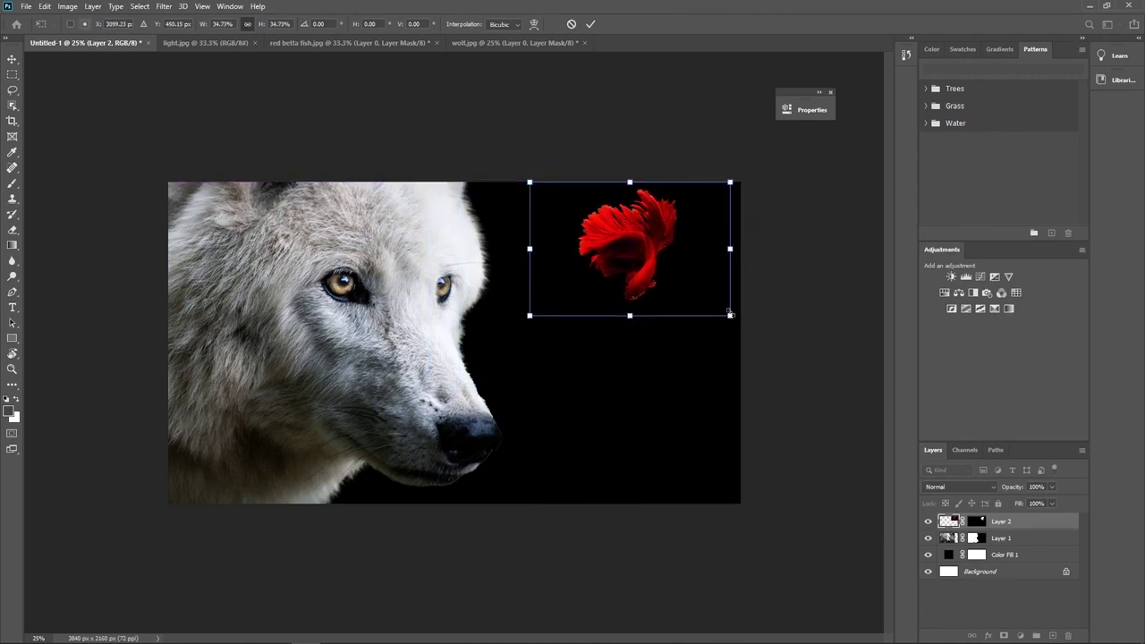
left_click_drag(654, 277, 662, 278)
left_click_drag(741, 316, 703, 287)
left_click_drag(631, 257, 639, 270)
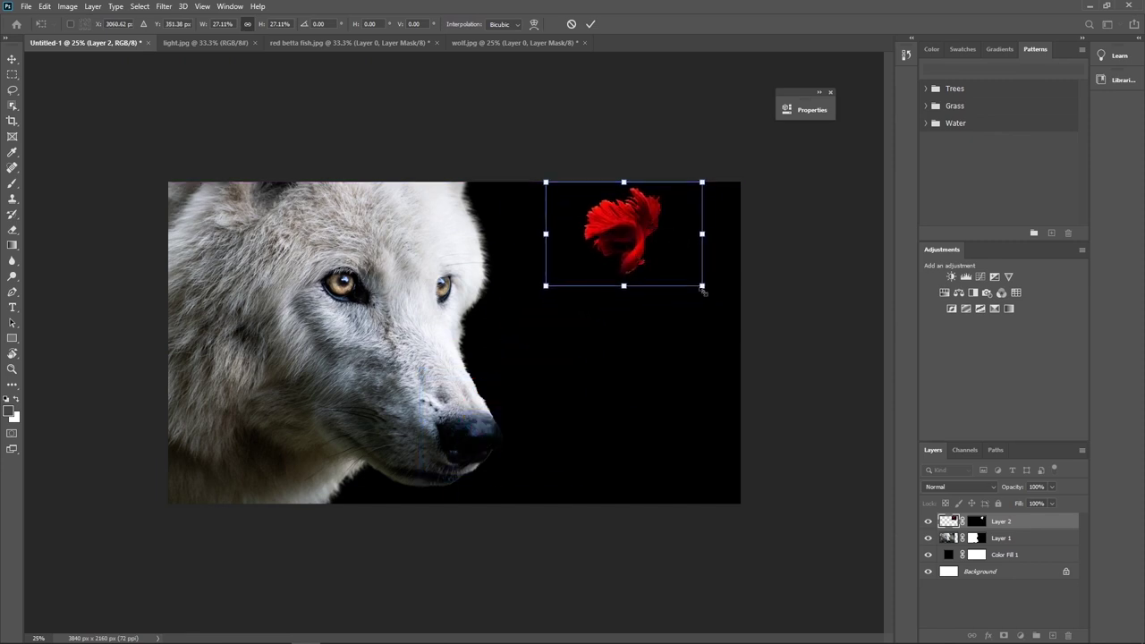
left_click_drag(705, 301, 713, 301)
left_click_drag(642, 269, 639, 268)
key("Return")
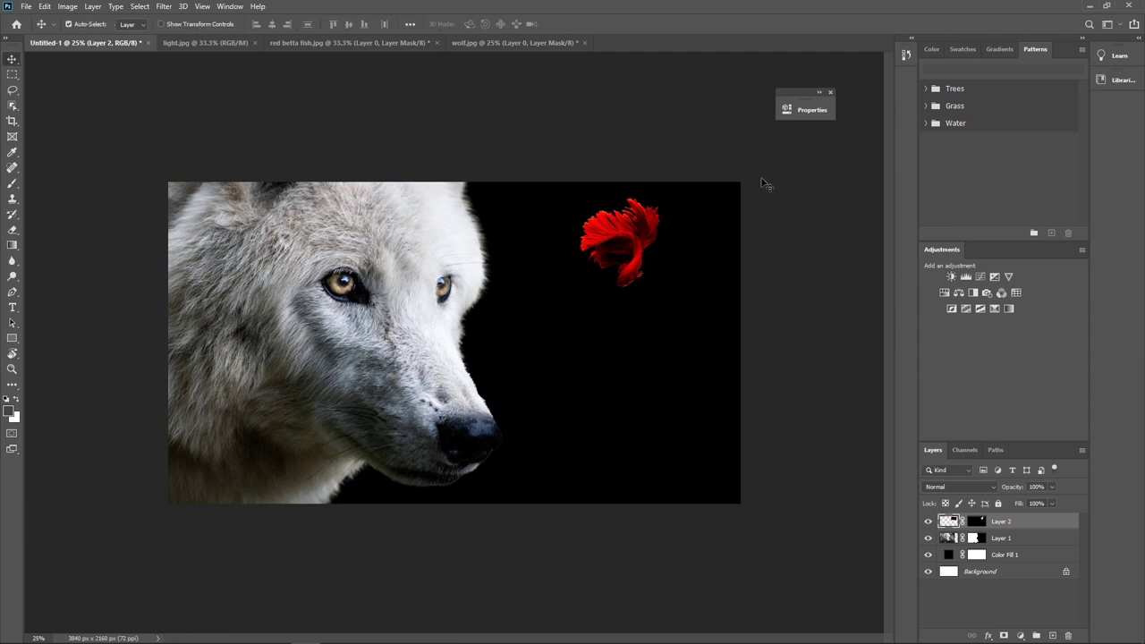
Step: Add an empty Layer 3 above the black fill and pick a fog brush preset
left_click(1002, 557)
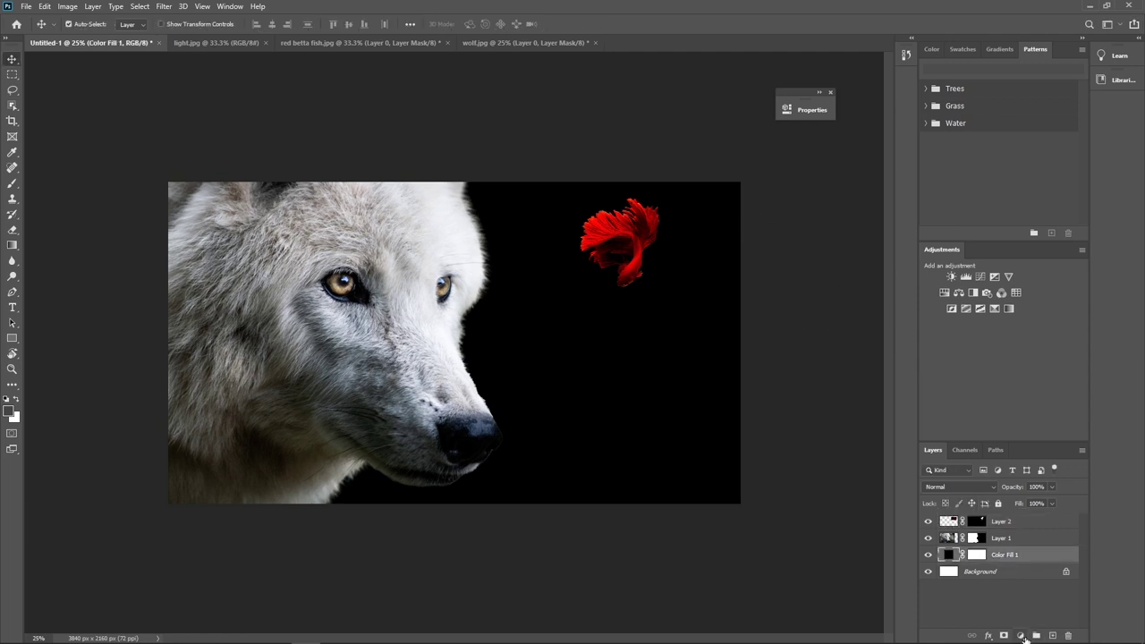
left_click(1053, 635)
key("b")
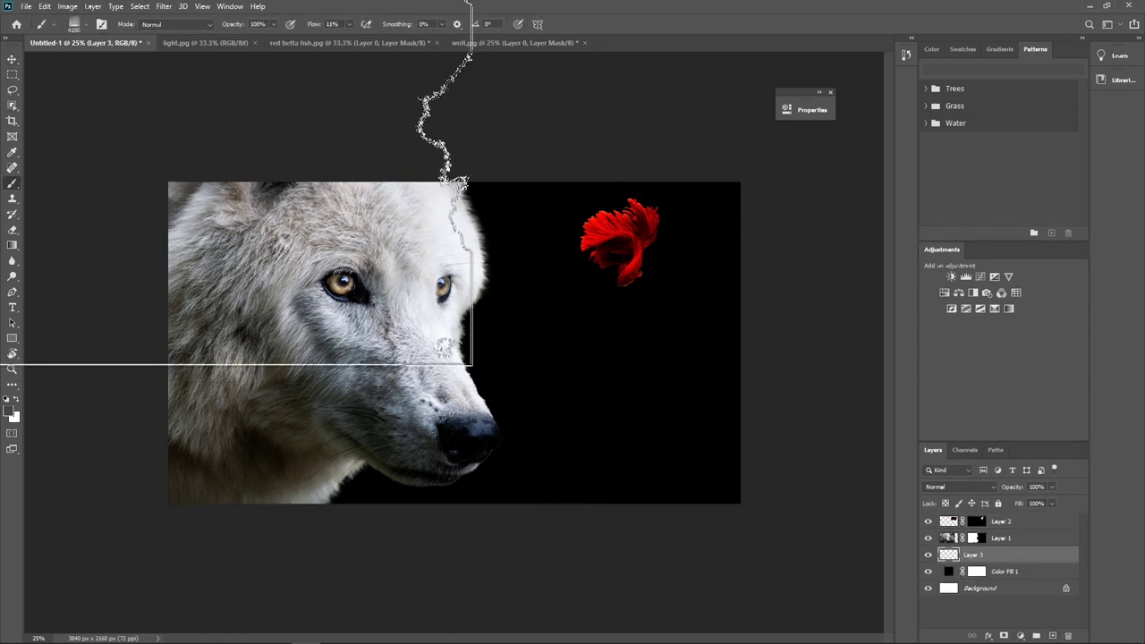
left_click(87, 27)
key("Escape")
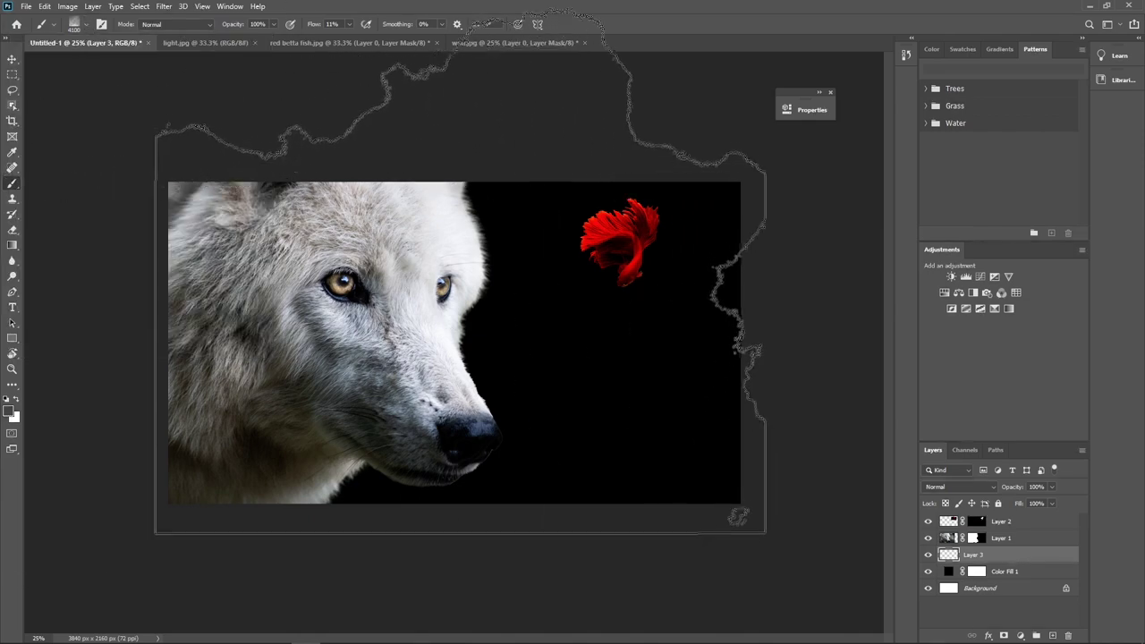
Step: Set the foreground to dark grey #323232 and stamp fog beside the wolf
left_click(9, 410)
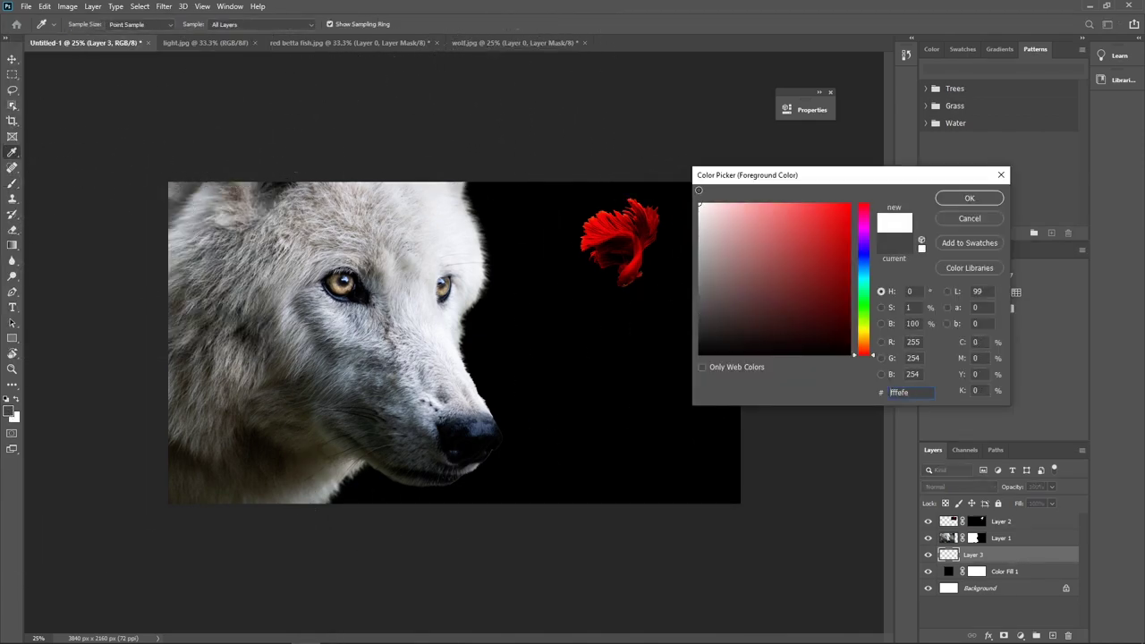
left_click(969, 197)
left_click(452, 207)
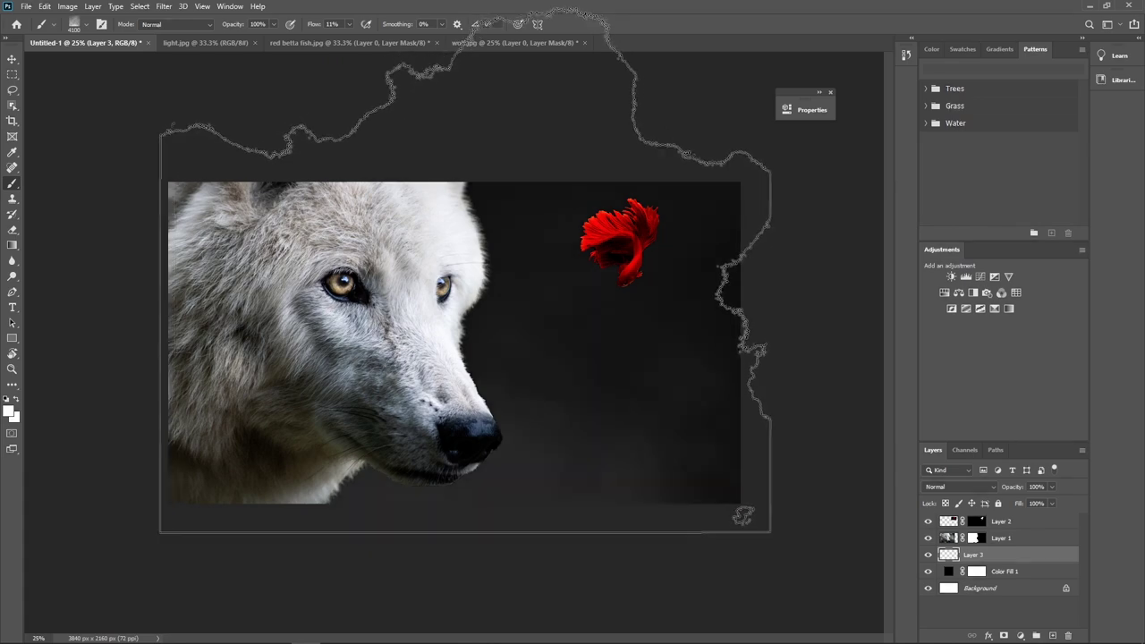
key("ctrl+z")
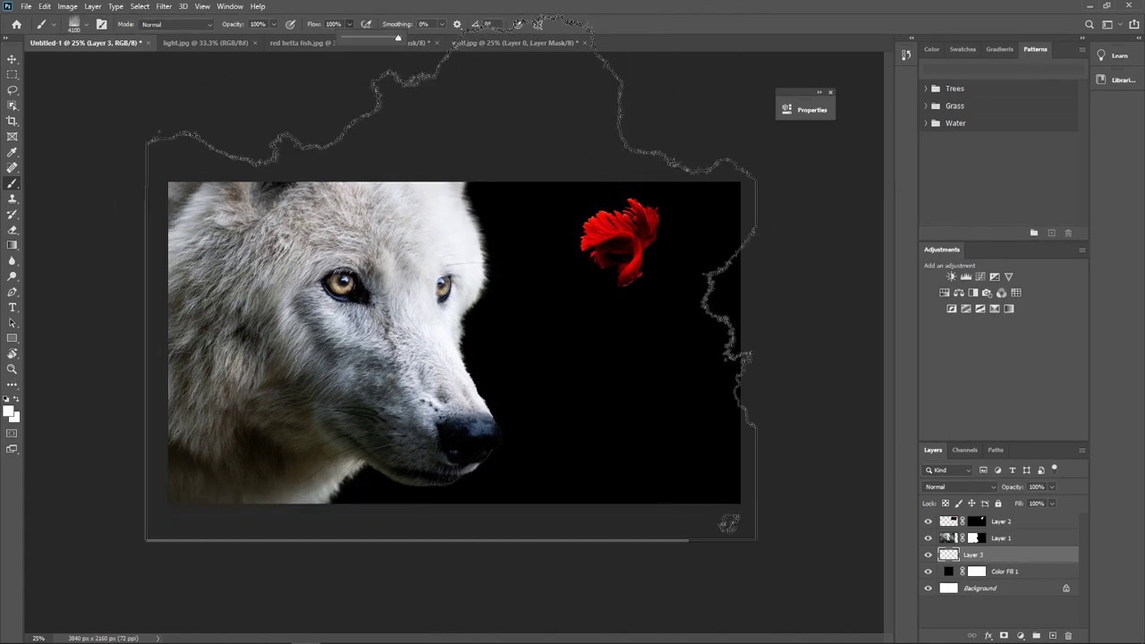
left_click(9, 412)
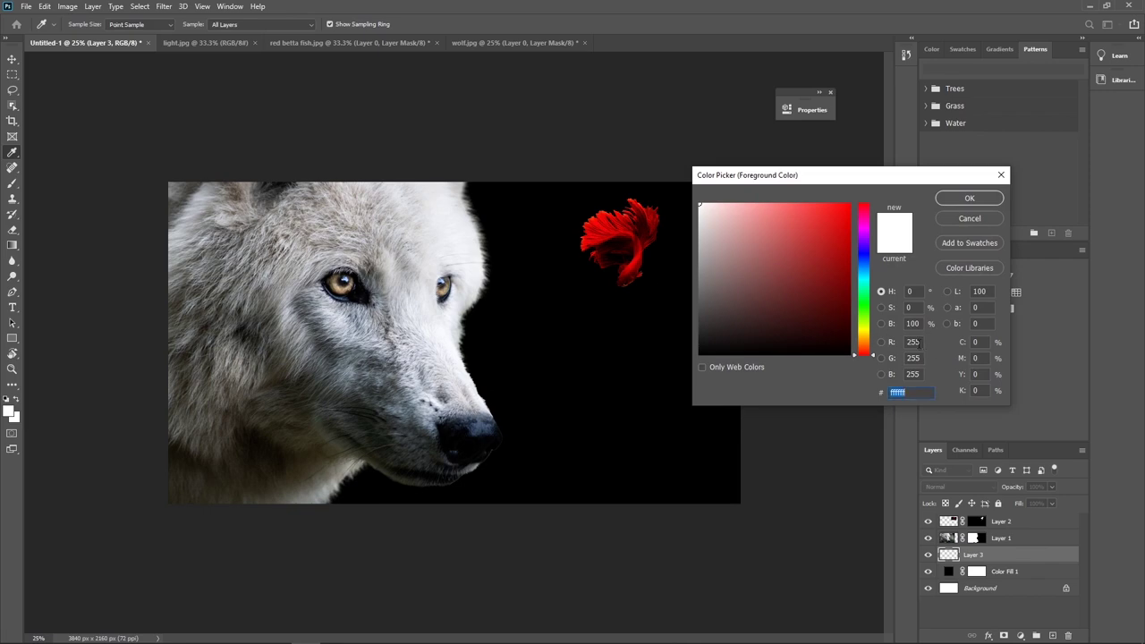
left_click_drag(864, 355, 863, 277)
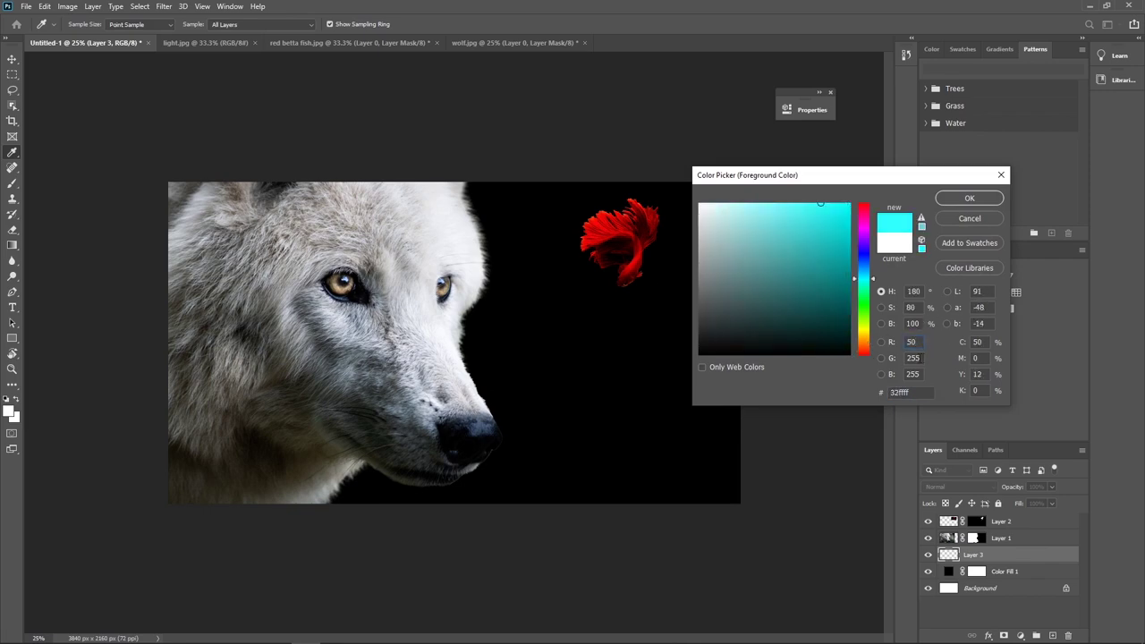
left_click(969, 198)
left_click(457, 261)
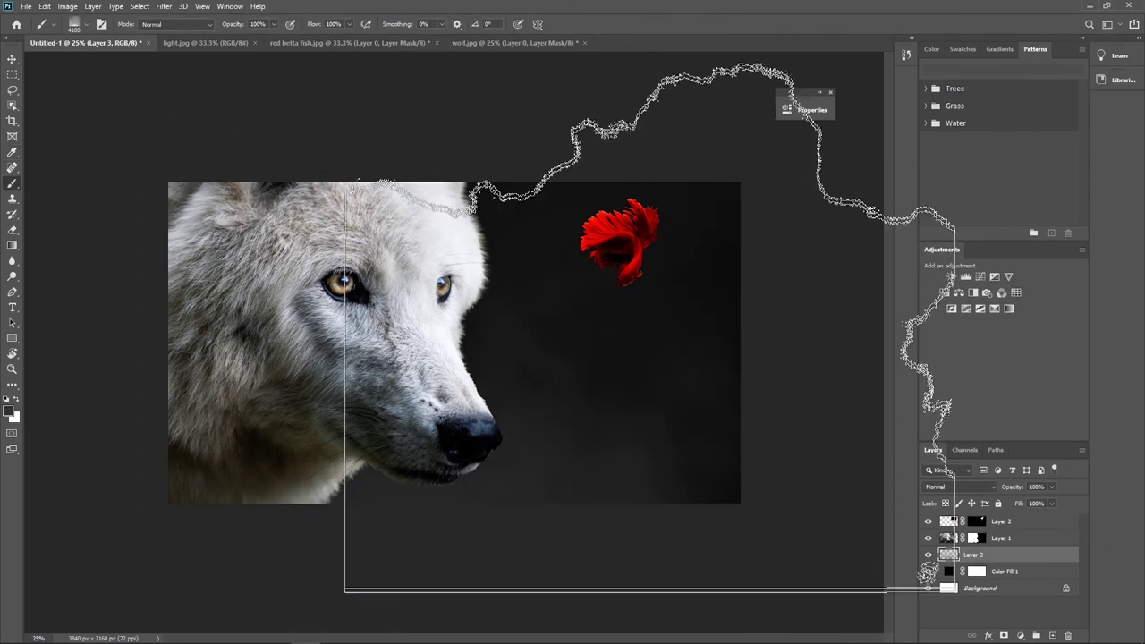
Step: Add an orange #ffae00 Solid Color fill layer
key("v")
left_click(1020, 636)
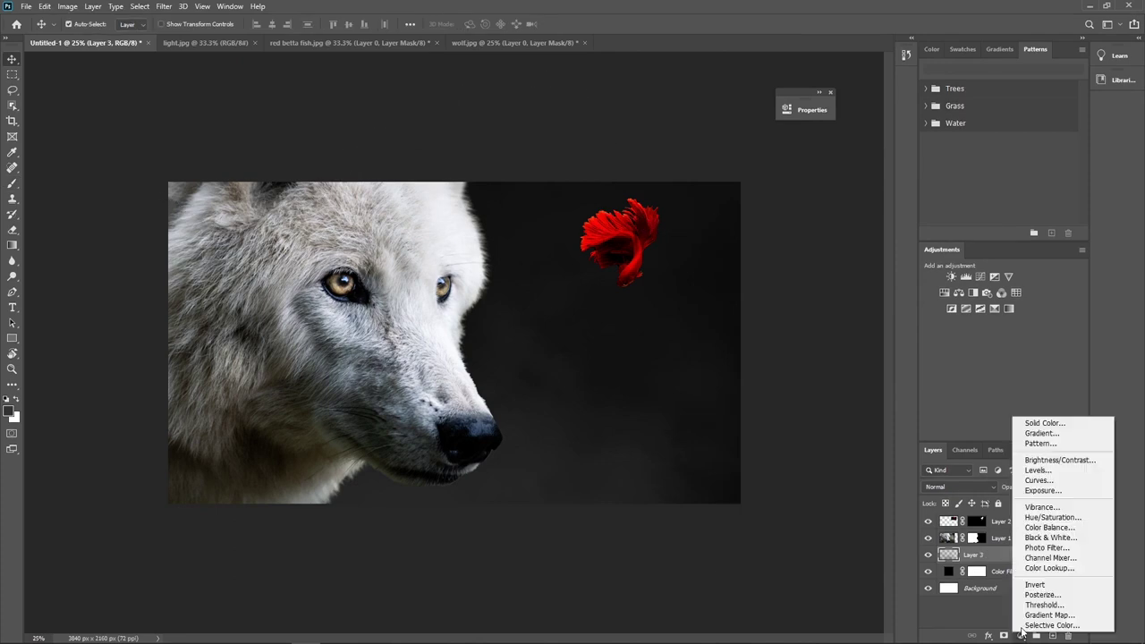
left_click(1047, 424)
left_click_drag(875, 358, 875, 340)
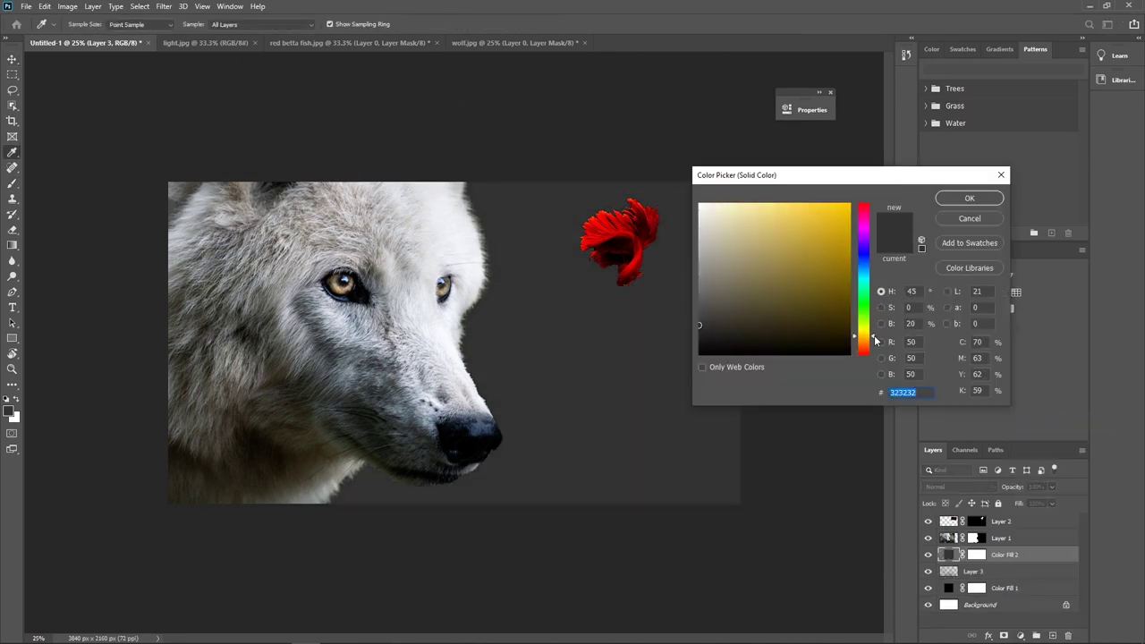
left_click_drag(700, 325, 860, 194)
left_click_drag(874, 337, 874, 340)
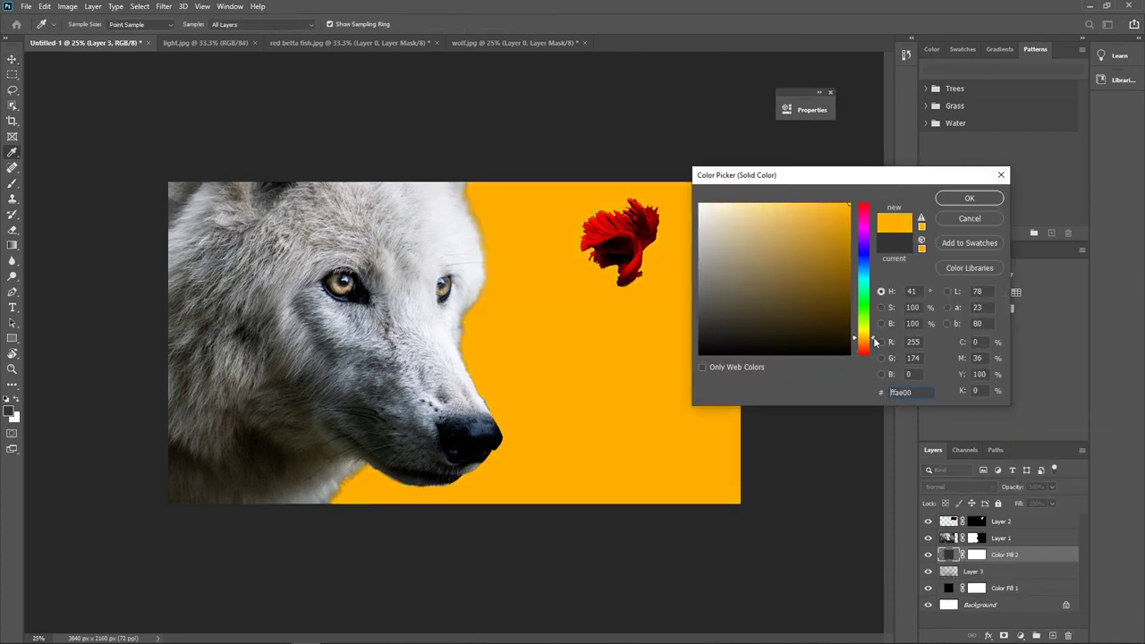
key("Return")
Step: Clip the orange fill to Layer 3 with Overlay blending at 30% opacity
left_click(948, 556, "alt")
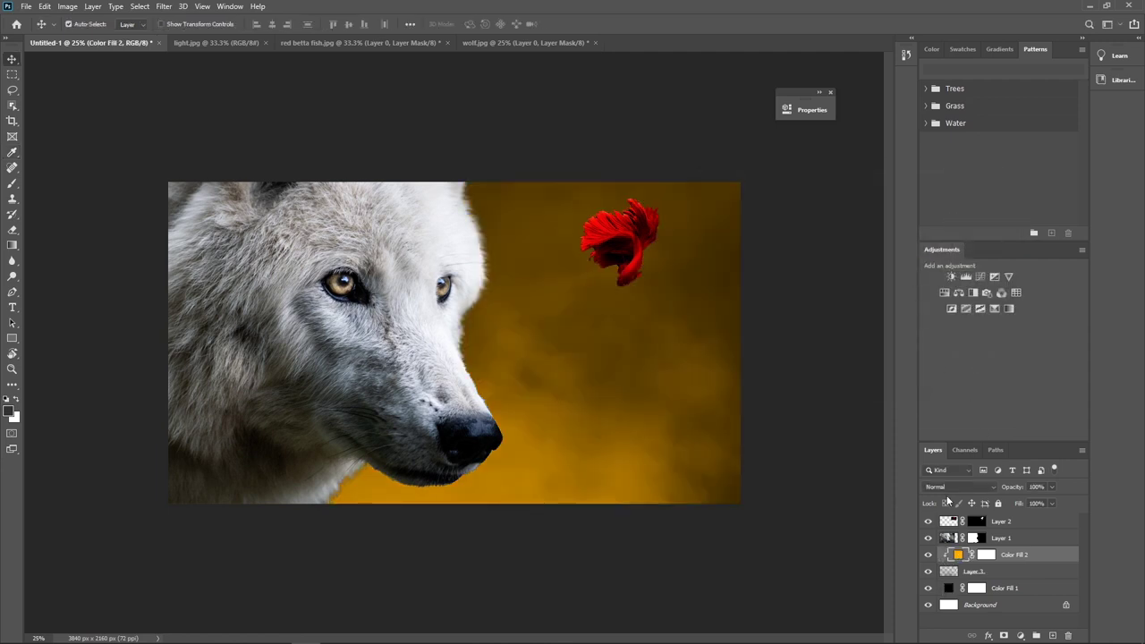
left_click(984, 487)
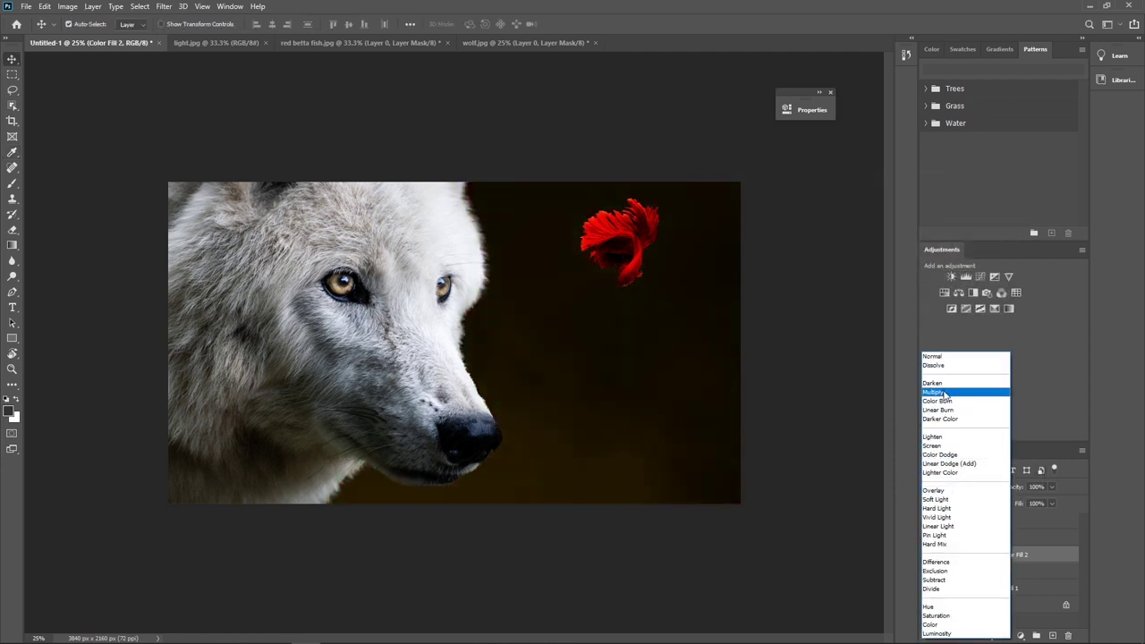
left_click(935, 490)
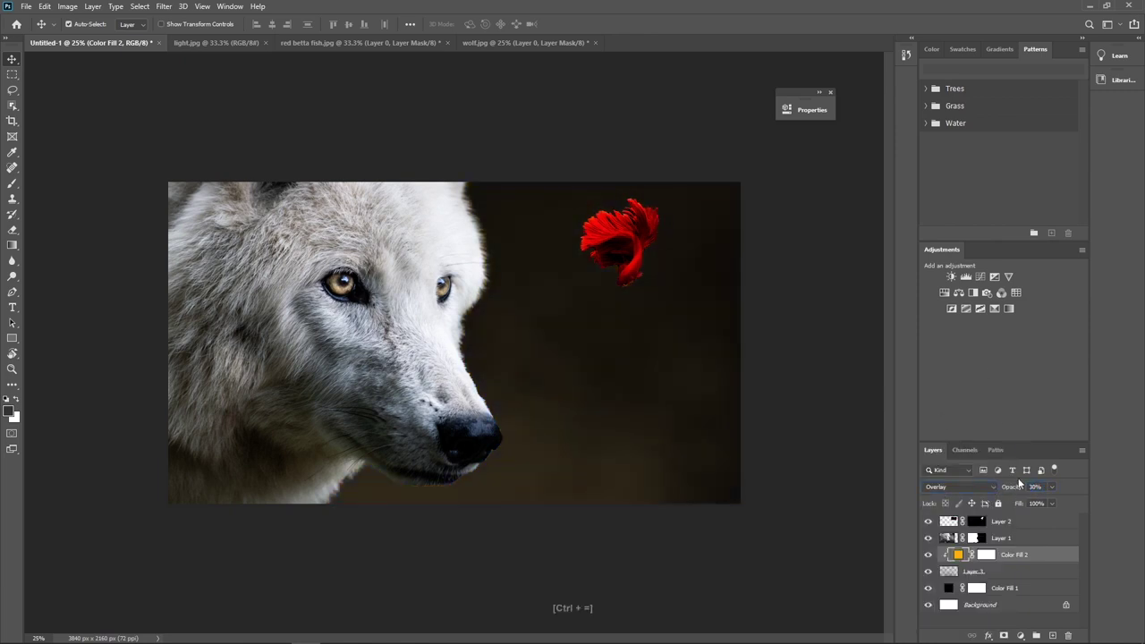
left_click(814, 436)
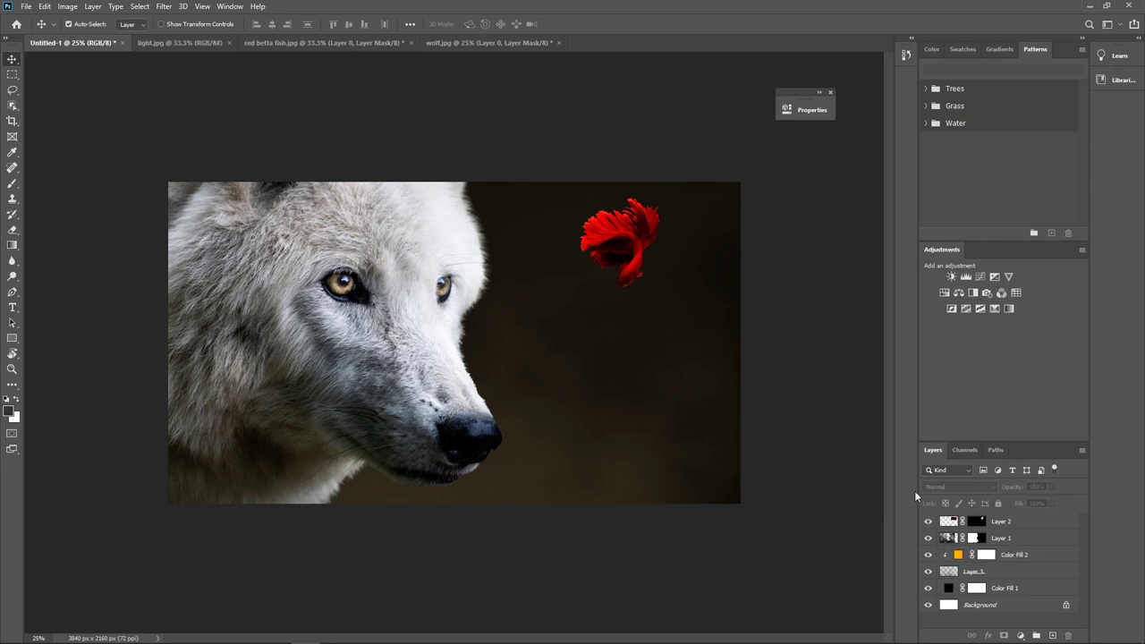
Step: Add a Gradient Map above the wolf running from black to orange #ffa800
left_click(976, 538)
left_click(1020, 636)
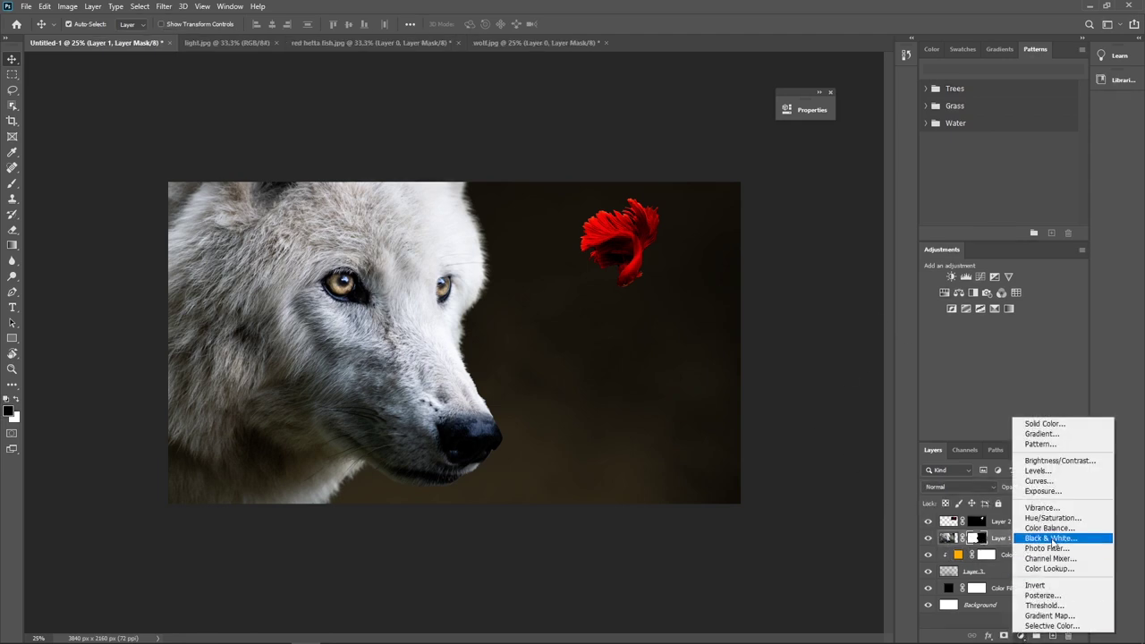
left_click(1048, 616)
left_click(695, 150)
double_click(698, 346)
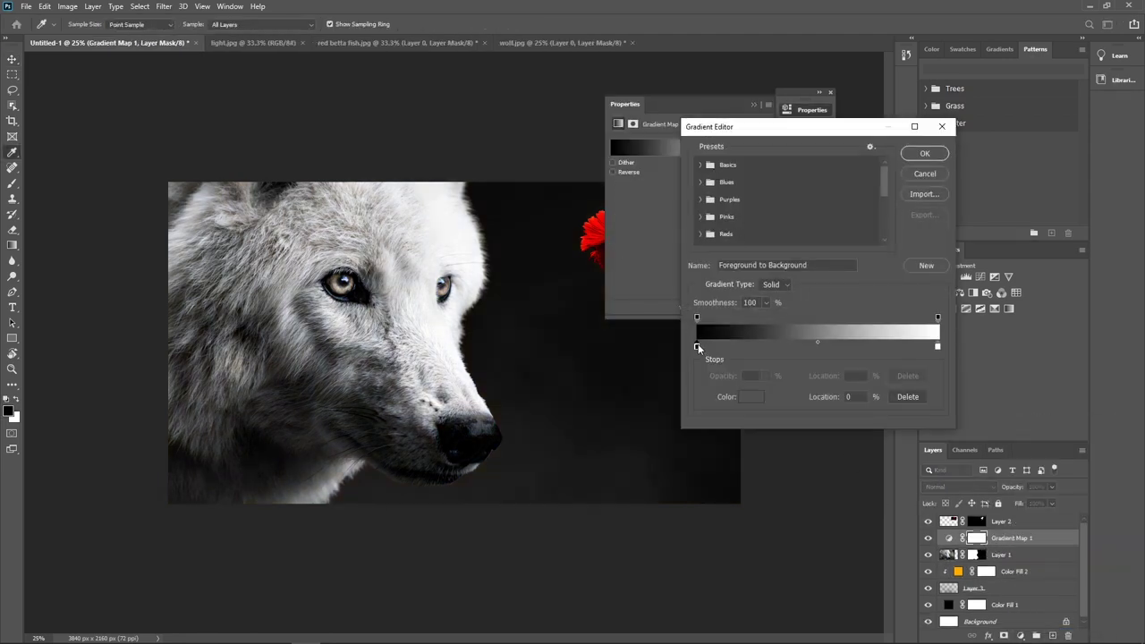
double_click(938, 349)
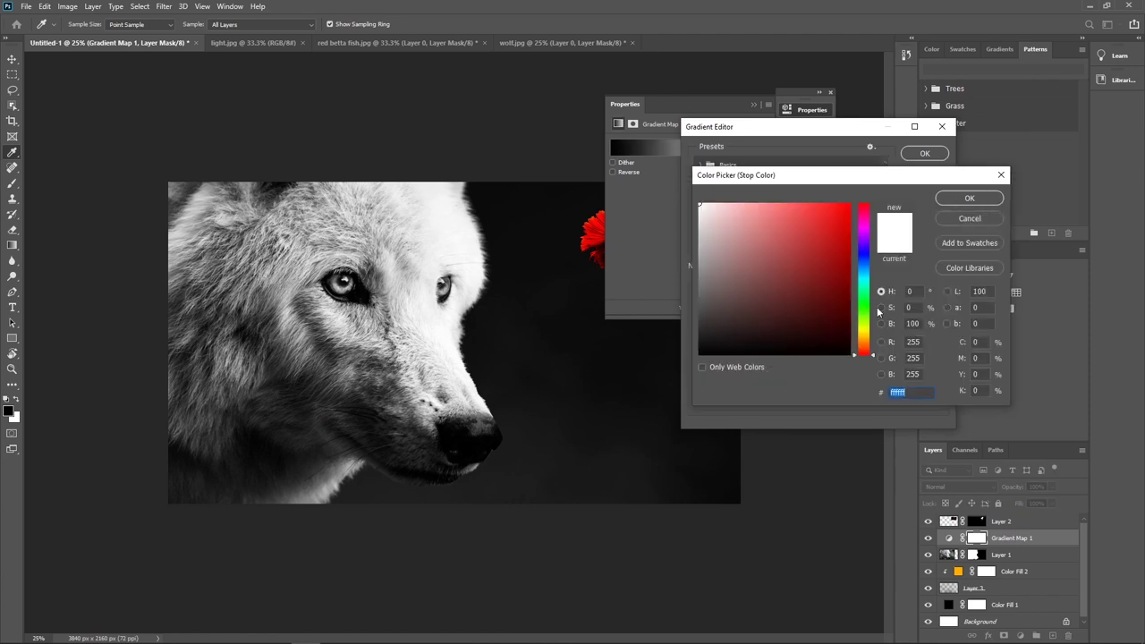
left_click_drag(865, 353, 874, 342)
left_click(850, 205)
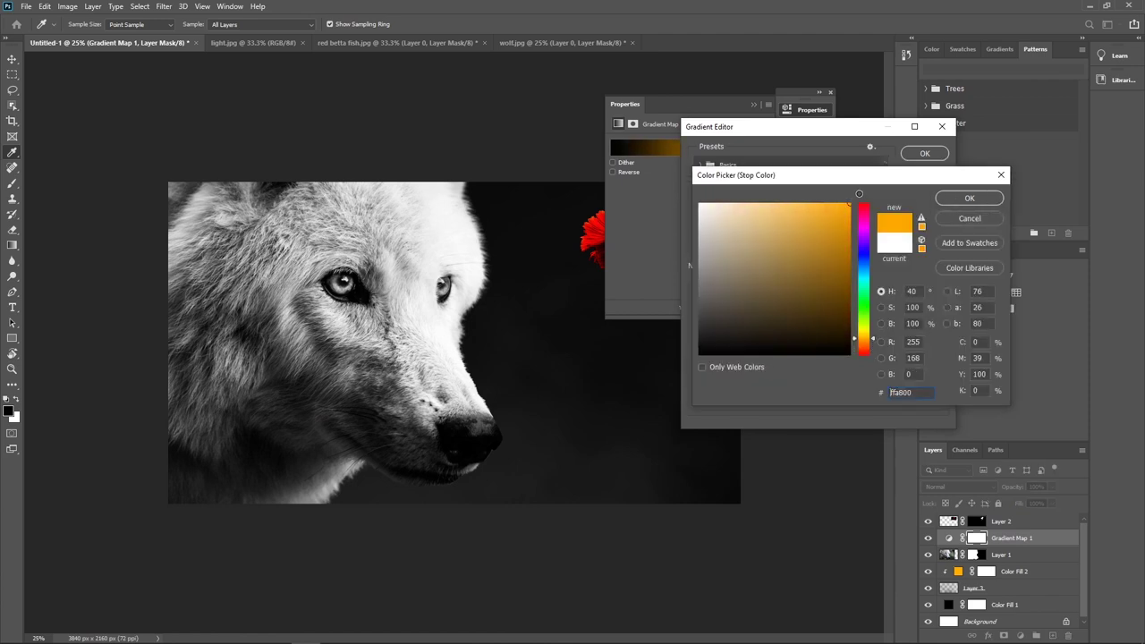
left_click(957, 198)
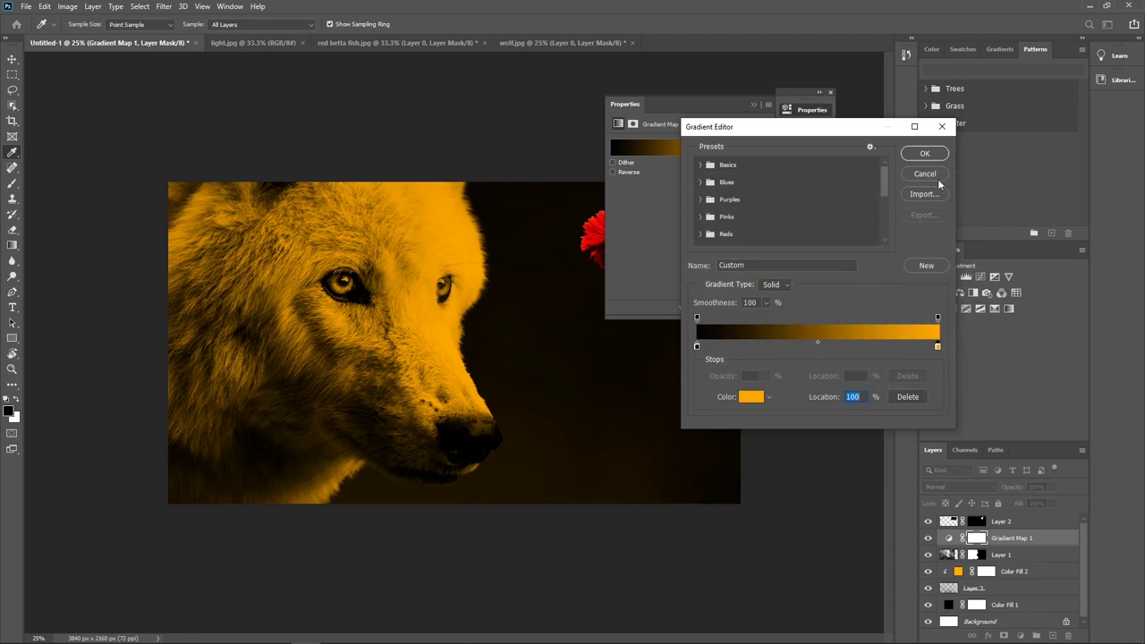
left_click(925, 154)
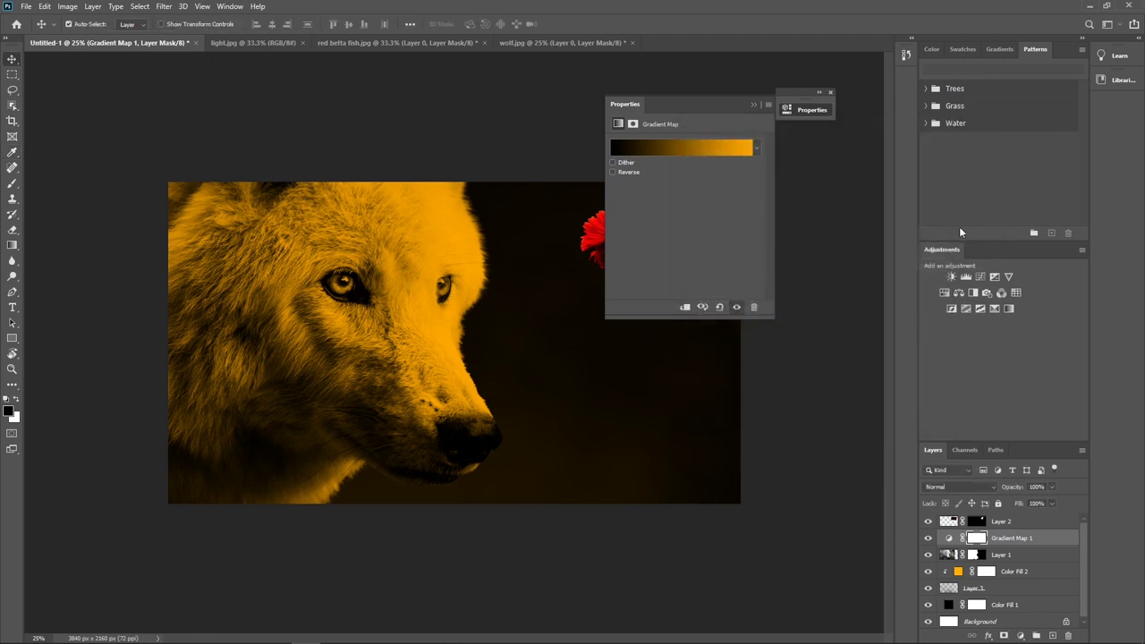
Step: Split Gradient Map 1's Underlying Layer Blend If slider to 110/255
left_click(1046, 544)
double_click(1070, 542)
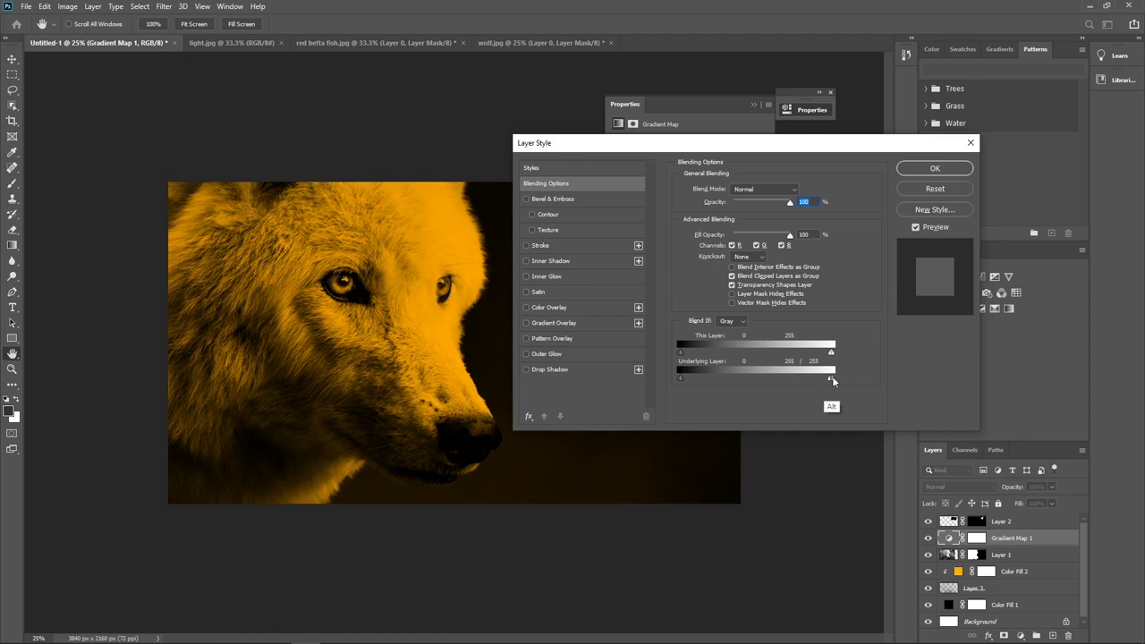
left_click_drag(831, 379, 774, 369)
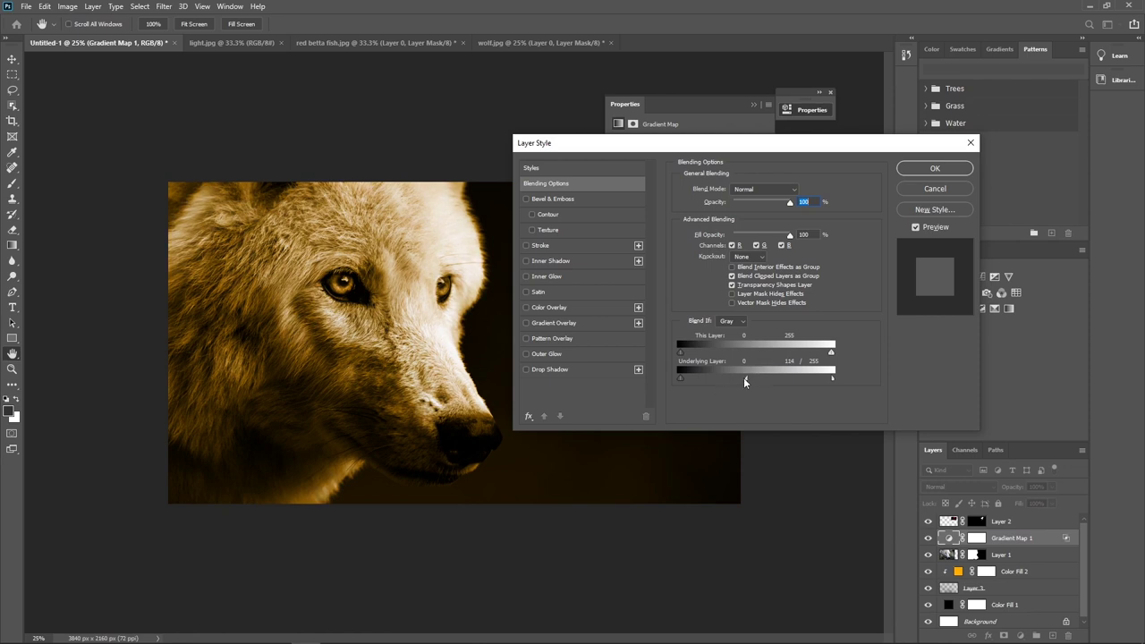
left_click(935, 168)
Step: Clip Gradient Map 1 to the wolf and duplicate it with an inverted black mask
left_click(686, 307)
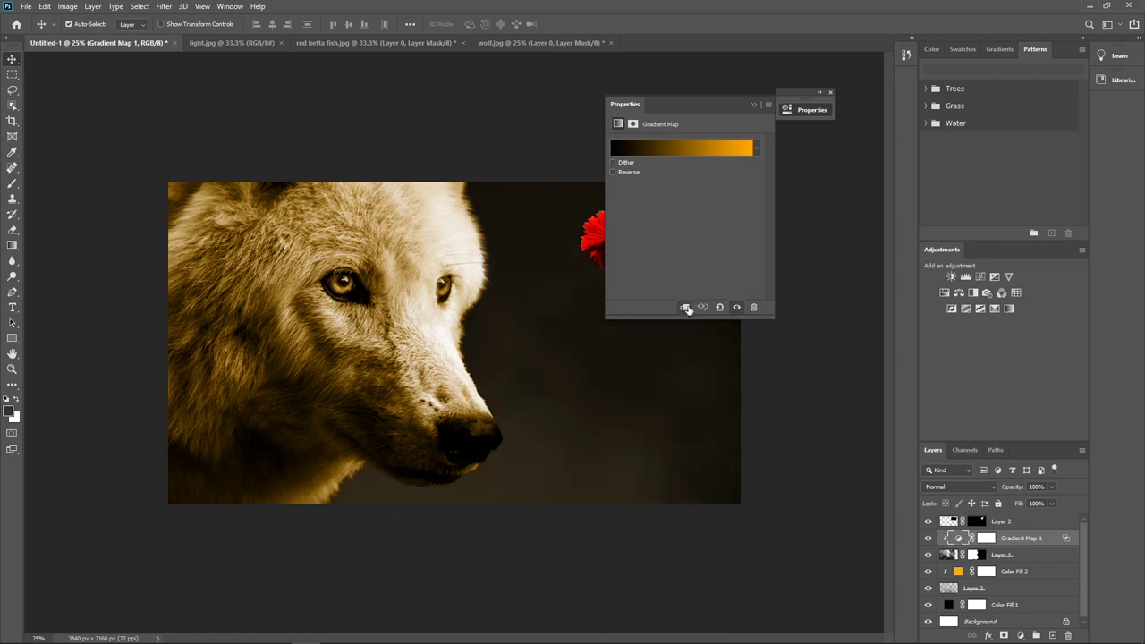
left_click_drag(1053, 636, 1053, 636)
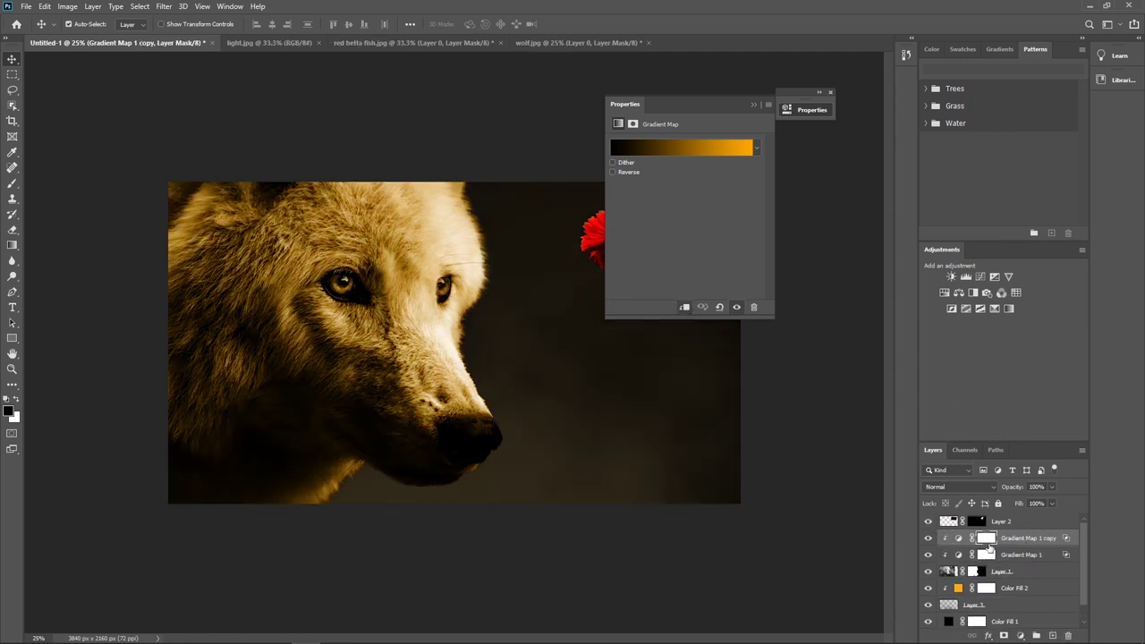
key("ctrl+i")
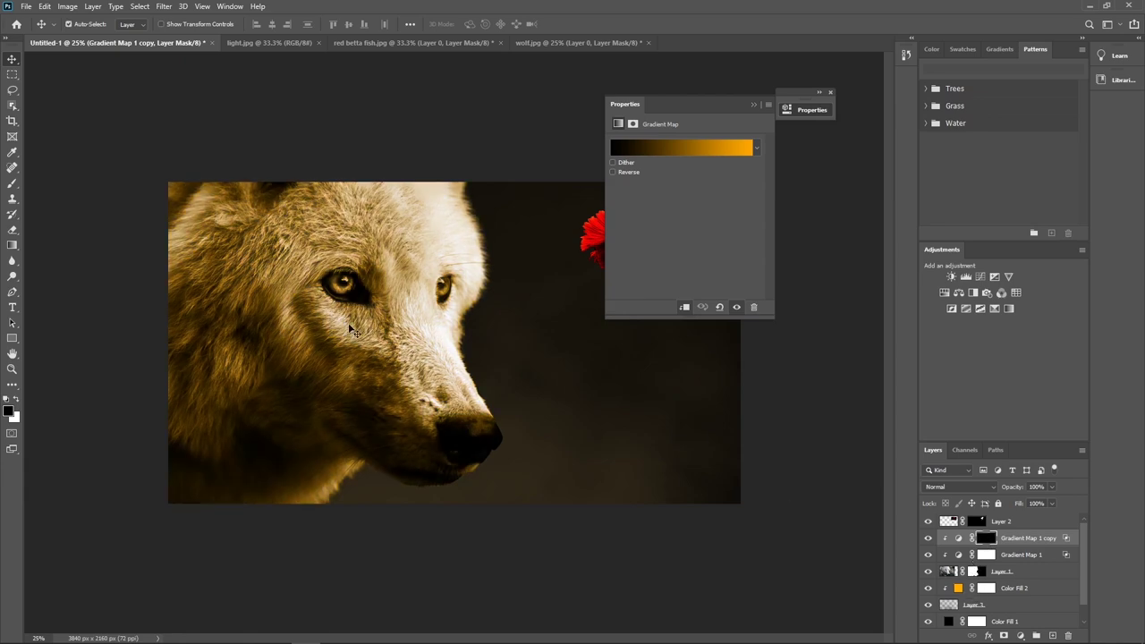
Step: Set up a small soft round brush with white as the foreground colour
key("b")
left_click(81, 24)
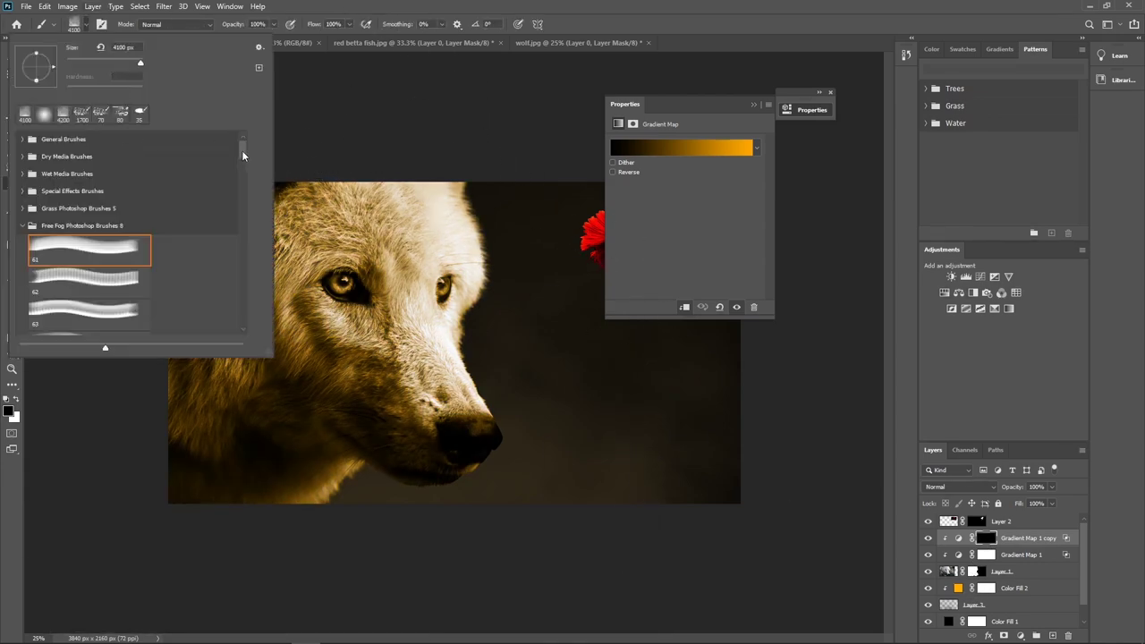
left_click(22, 225)
left_click(22, 138)
left_click(85, 154)
key("Return")
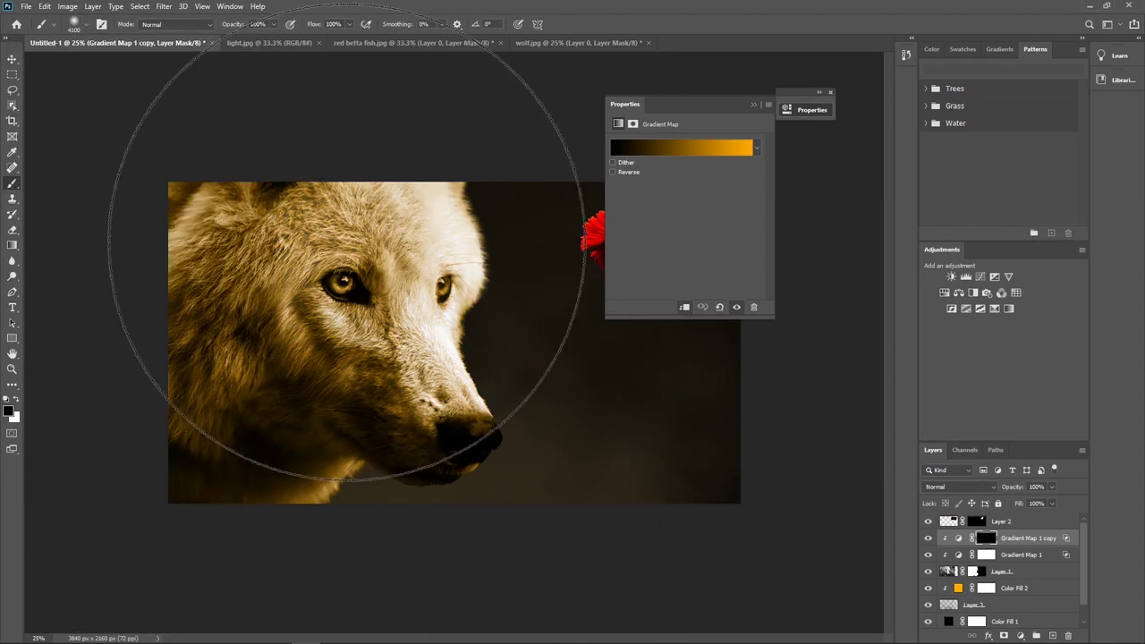
key("bracketleft")
key("bracketleft")
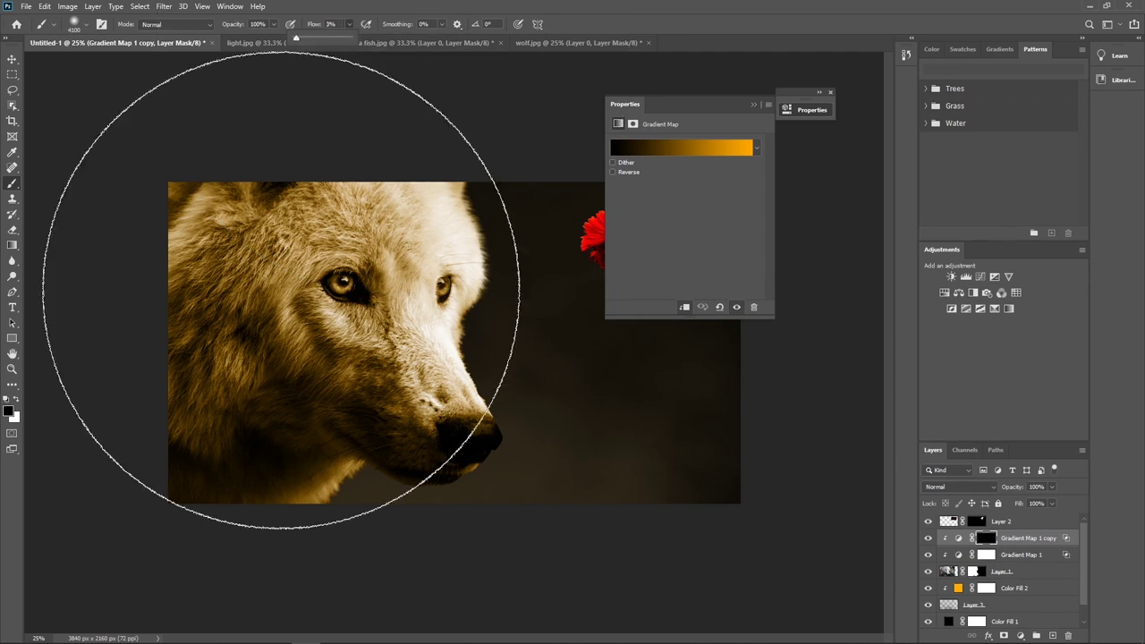
key("bracketleft")
key("bracketleft")
key("bracketleft")
key("bracketleft")
key("bracketleft")
key("bracketleft")
key("bracketleft")
key("bracketleft")
key("bracketleft")
key("bracketleft")
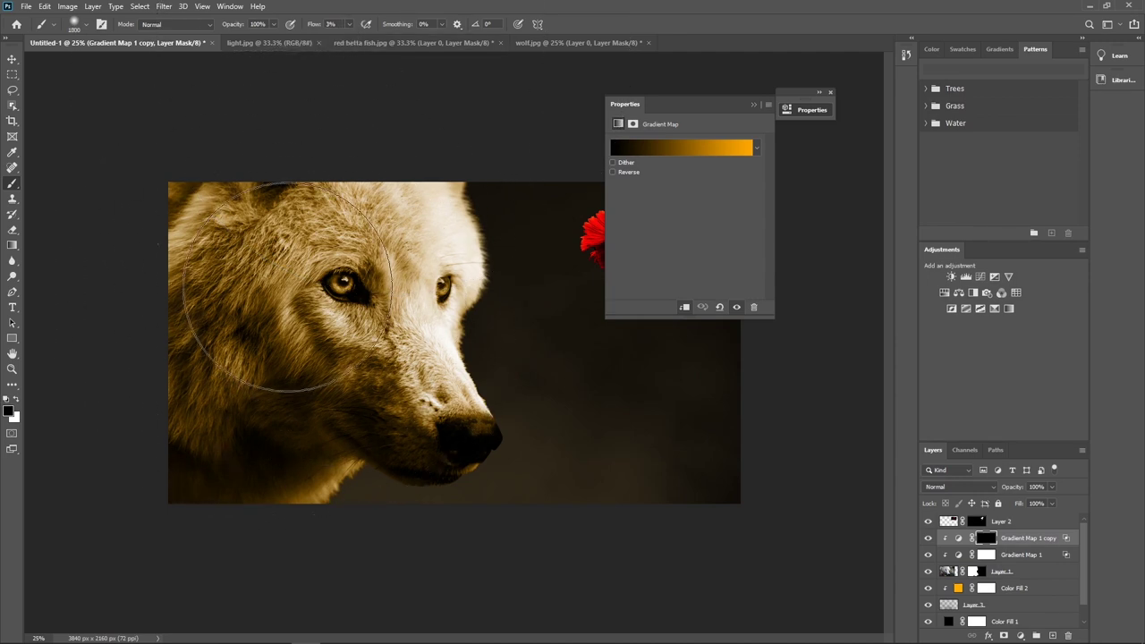
key("bracketleft")
key("bracketleft")
key("bracketleft")
key("x")
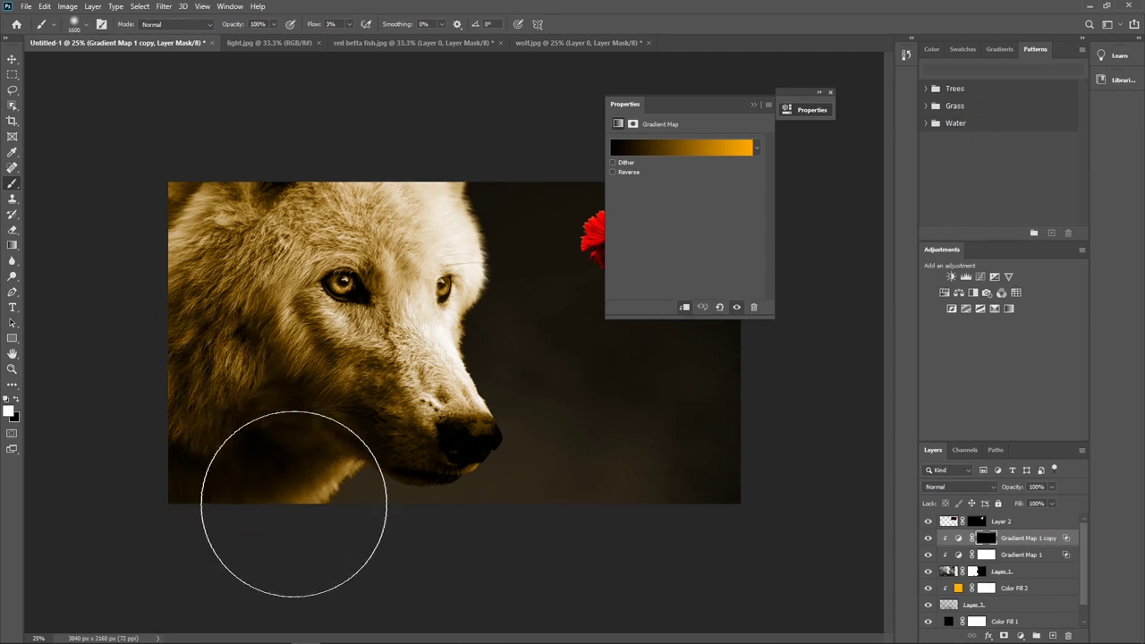
Step: Softly paint the copy's mask over the neck, forehead and muzzle, then duplicate the layer
mouse_move(275, 500)
left_mouse_down()
mouse_move(175, 273)
mouse_move(167, 196)
mouse_move(217, 192)
mouse_move(199, 222)
mouse_move(209, 197)
mouse_move(210, 307)
mouse_move(192, 312)
mouse_move(209, 417)
mouse_move(191, 391)
left_mouse_up()
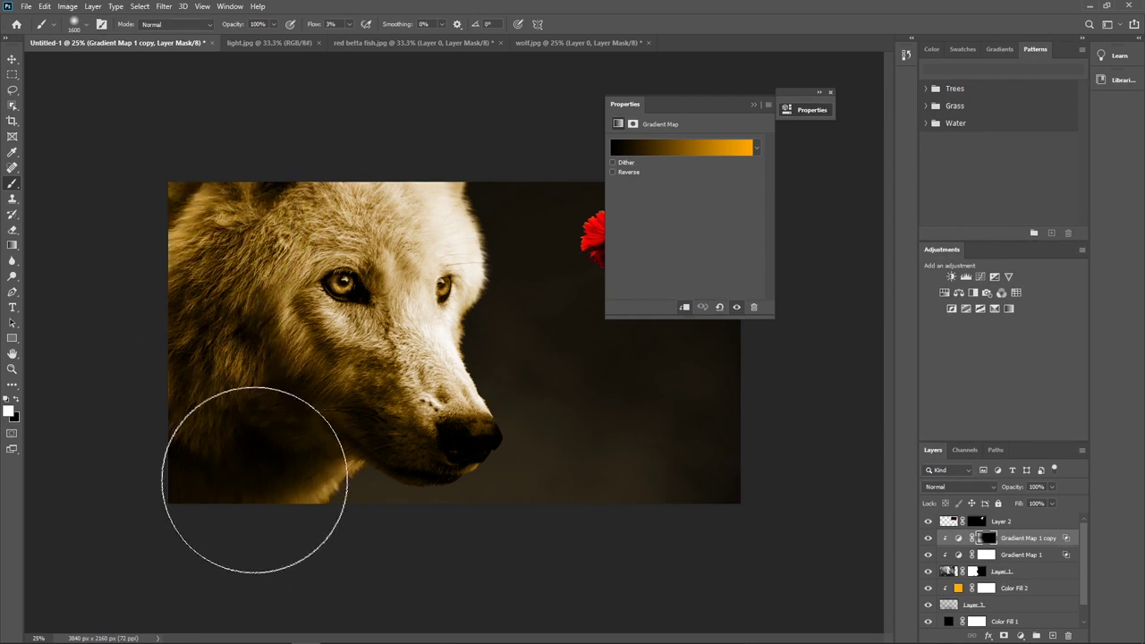
left_click_drag(456, 548, 474, 473)
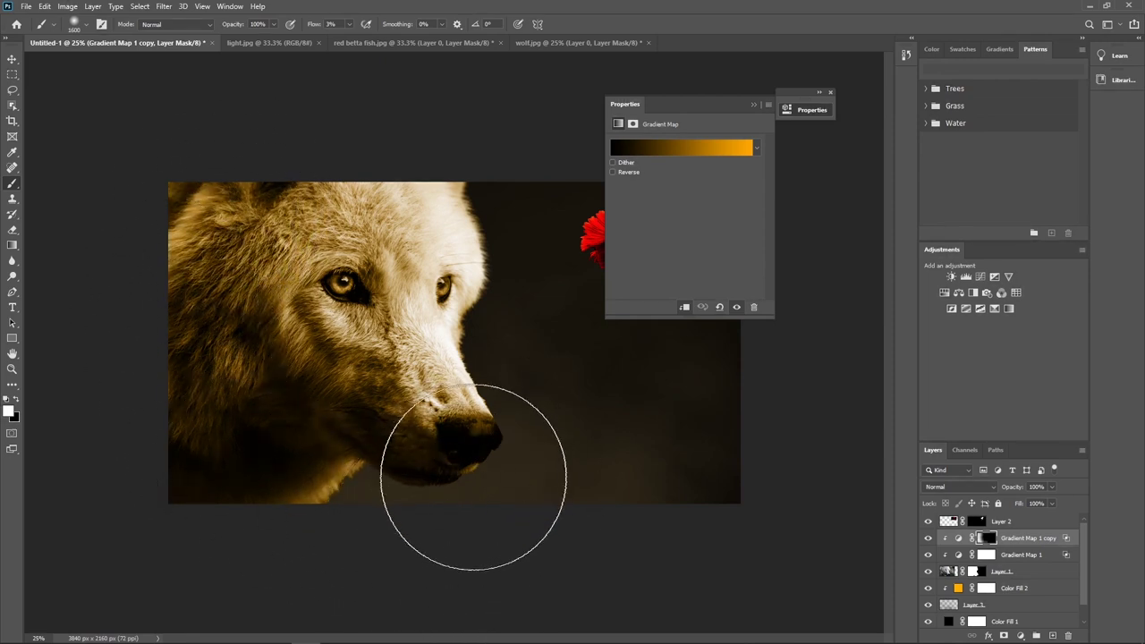
mouse_move(324, 166)
left_mouse_down()
mouse_move(481, 218)
mouse_move(460, 256)
mouse_move(488, 307)
mouse_move(473, 205)
mouse_move(486, 243)
mouse_move(460, 226)
left_mouse_up()
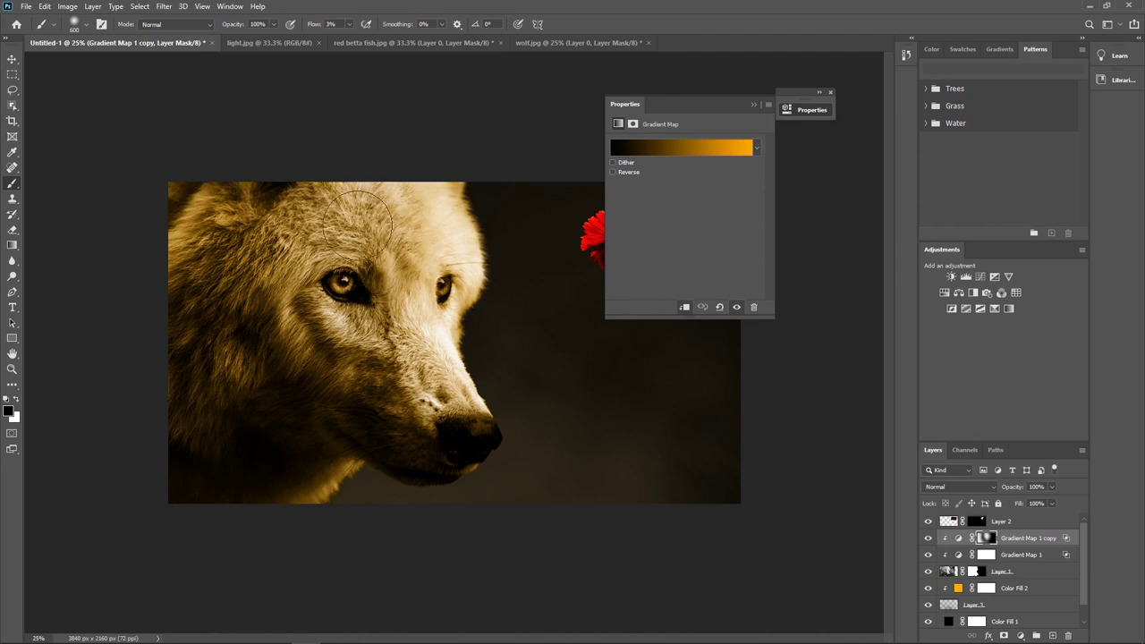
mouse_move(419, 352)
left_mouse_down()
mouse_move(366, 315)
mouse_move(311, 323)
mouse_move(268, 237)
mouse_move(349, 185)
mouse_move(392, 223)
left_mouse_up()
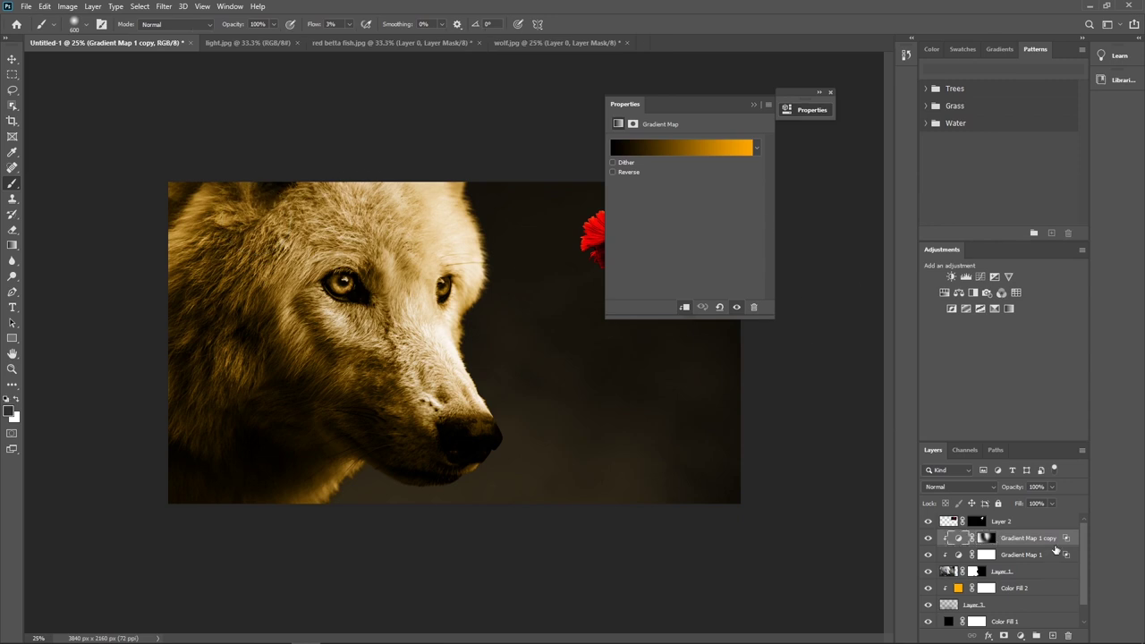
mouse_move(1049, 557)
left_mouse_down()
mouse_move(1055, 548)
mouse_move(1020, 562)
left_mouse_up()
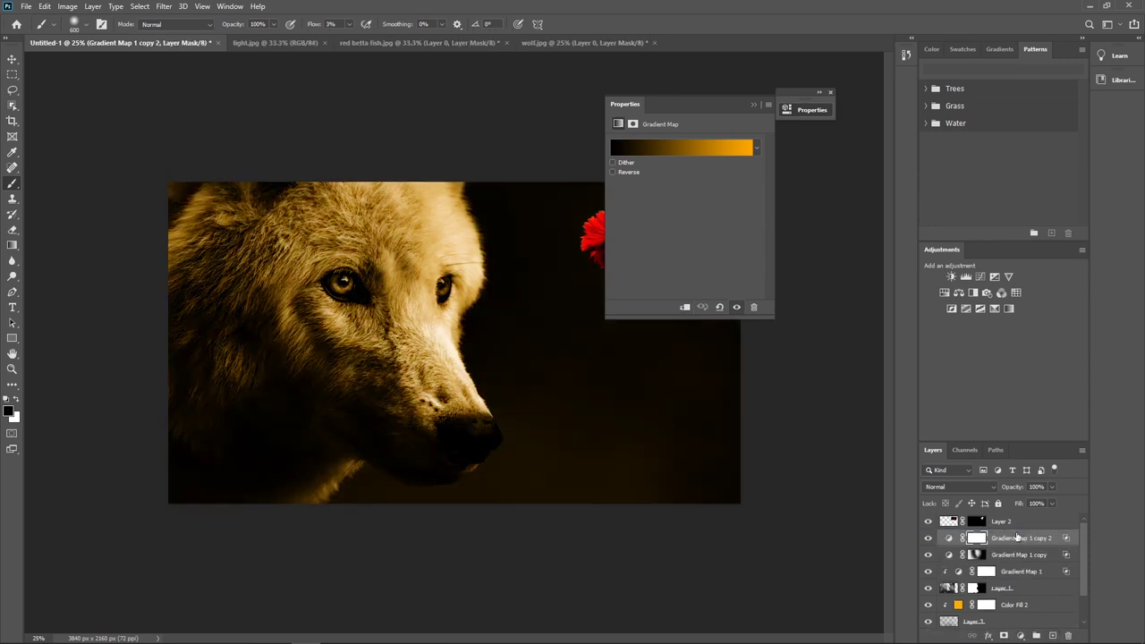
Step: Limit Gradient Map 1 copy 2 to brighter tones with a split Underlying Layer Blend If slider
key("alt+bracketright")
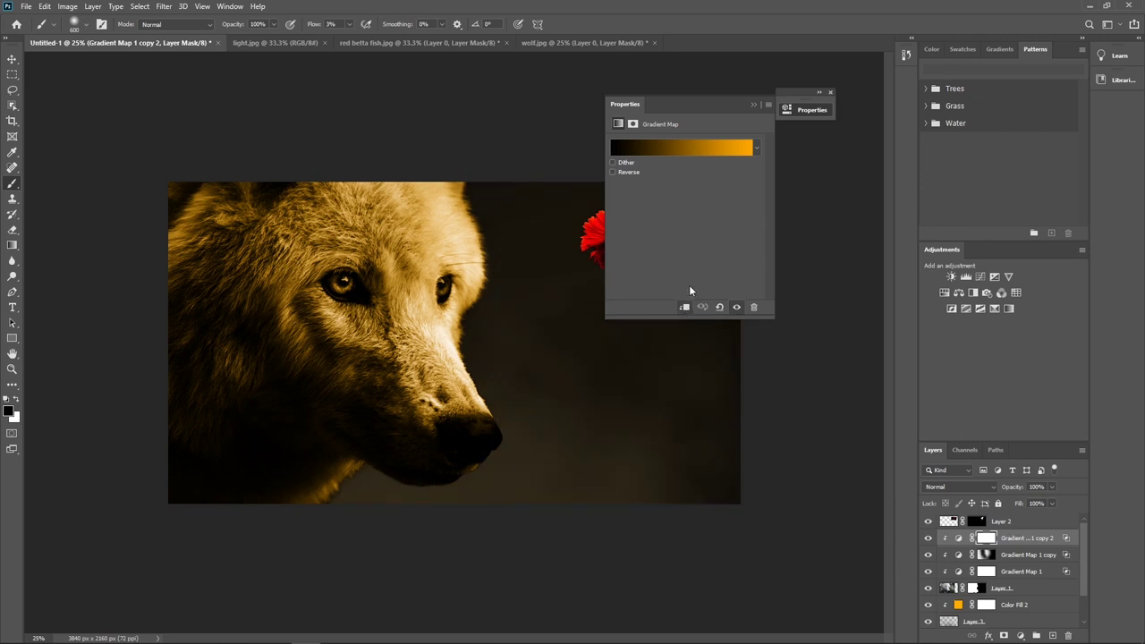
left_click(988, 538)
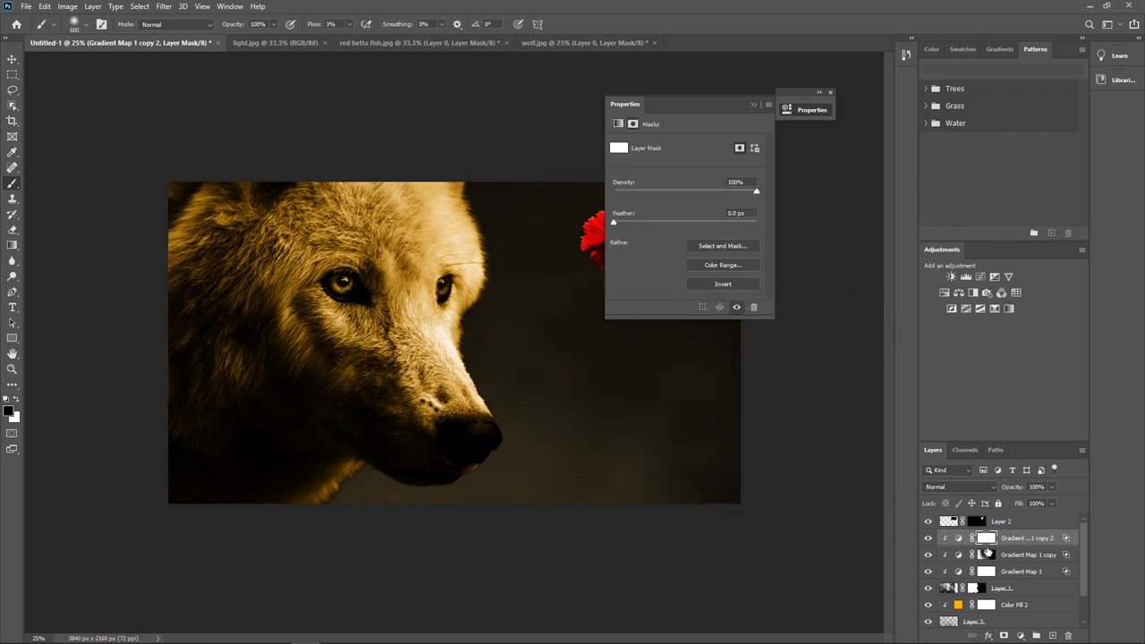
double_click(1066, 541)
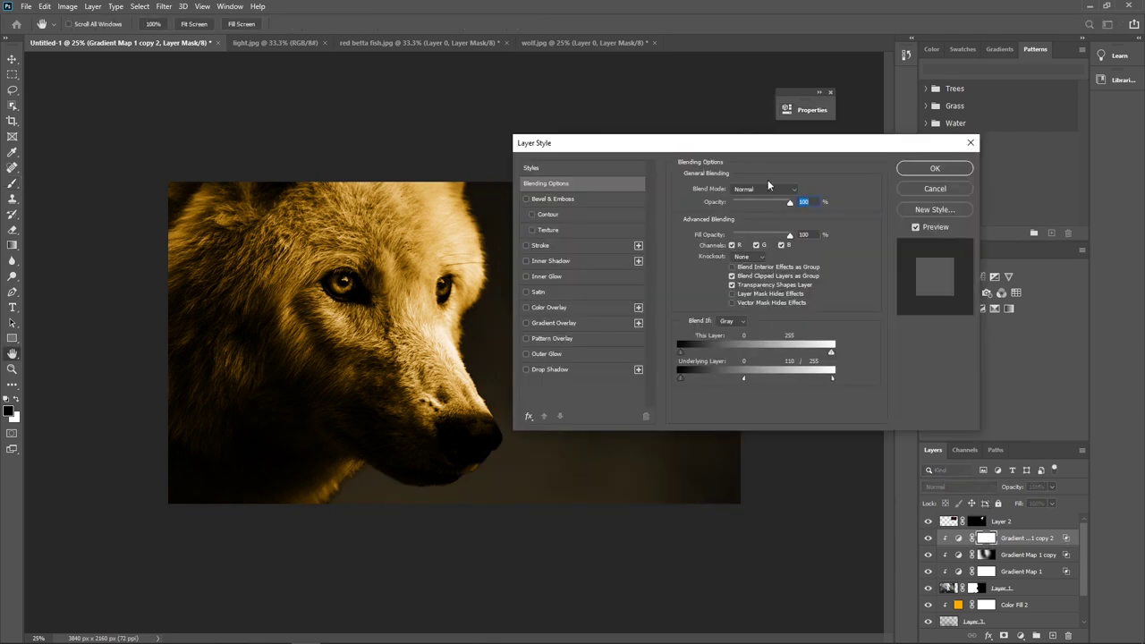
left_click_drag(745, 377, 831, 378)
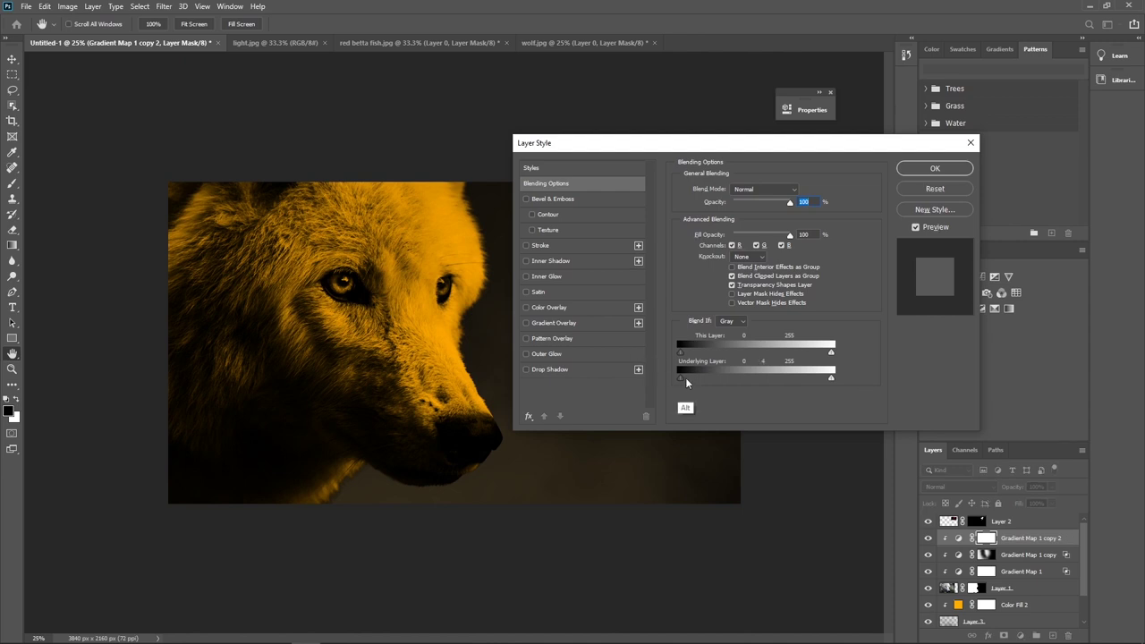
left_click_drag(682, 377, 832, 381)
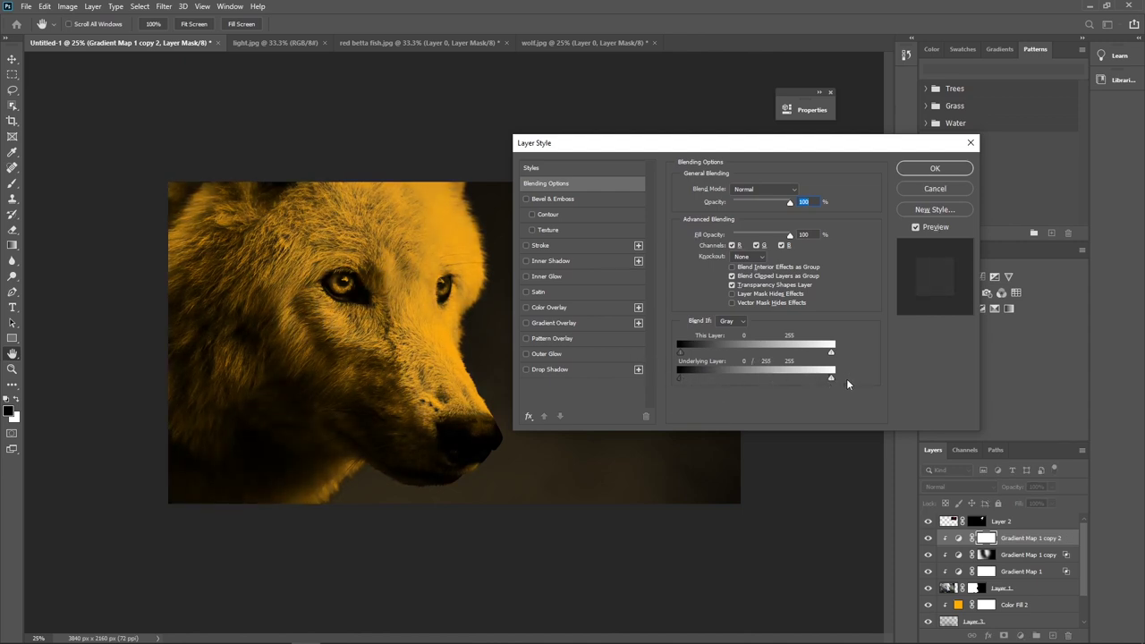
left_click(935, 168)
Step: Invert copy 2's mask to black and faintly paint white over the fur, forehead and cheek
key("b")
key("ctrl+i")
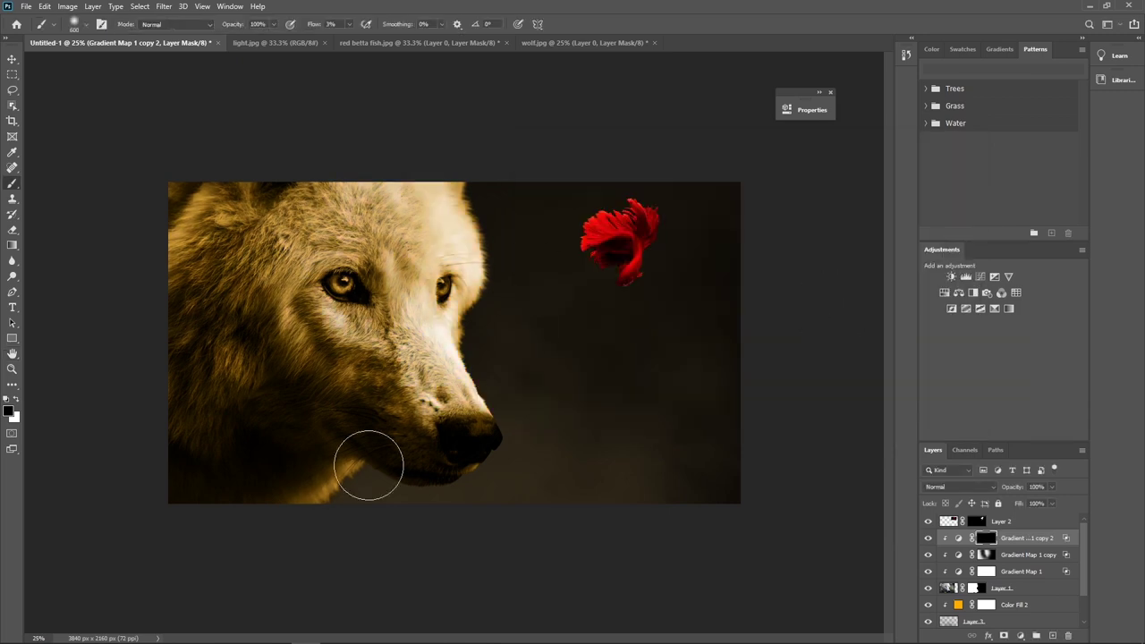
key("x")
mouse_move(257, 334)
left_mouse_down()
mouse_move(173, 199)
mouse_move(209, 185)
mouse_move(234, 364)
mouse_move(277, 426)
mouse_move(295, 358)
mouse_move(348, 331)
mouse_move(432, 356)
mouse_move(447, 385)
mouse_move(425, 331)
mouse_move(378, 360)
mouse_move(329, 214)
mouse_move(492, 269)
mouse_move(475, 384)
mouse_move(385, 454)
left_mouse_up()
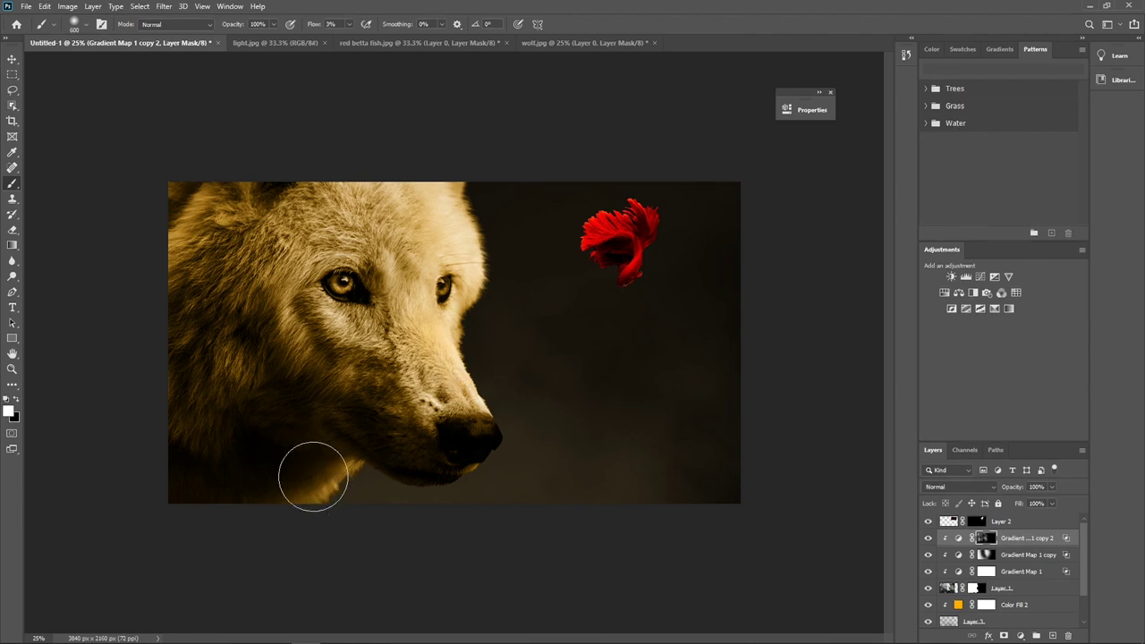
mouse_move(238, 221)
left_mouse_down()
mouse_move(222, 257)
mouse_move(198, 234)
mouse_move(292, 215)
mouse_move(313, 353)
mouse_move(347, 329)
mouse_move(370, 404)
mouse_move(466, 400)
left_mouse_up()
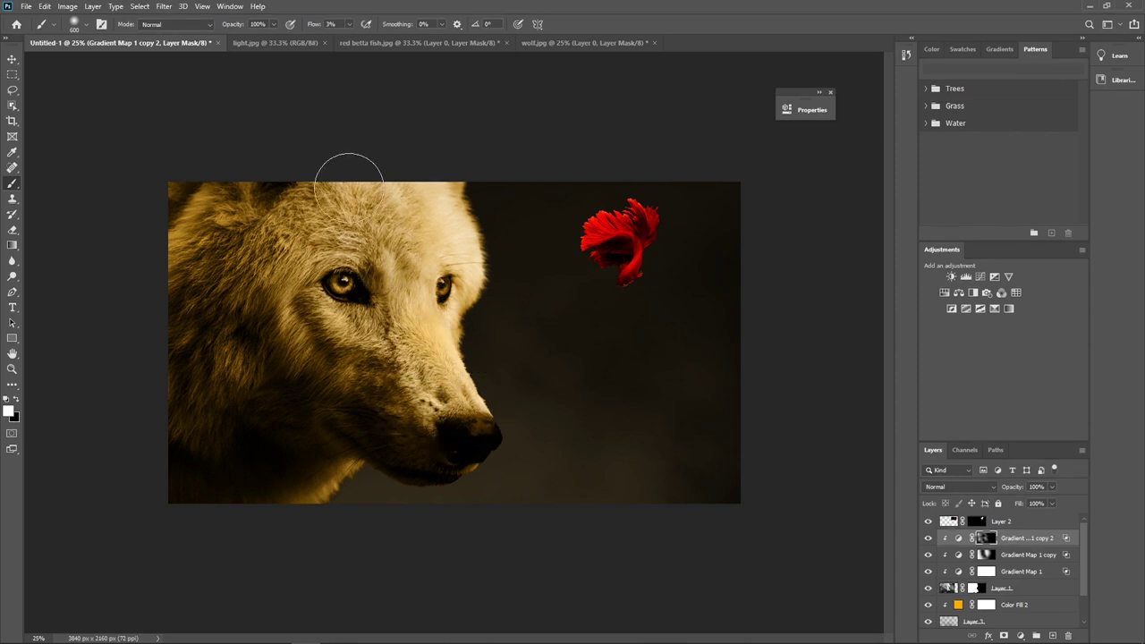
left_click_drag(349, 179, 432, 229)
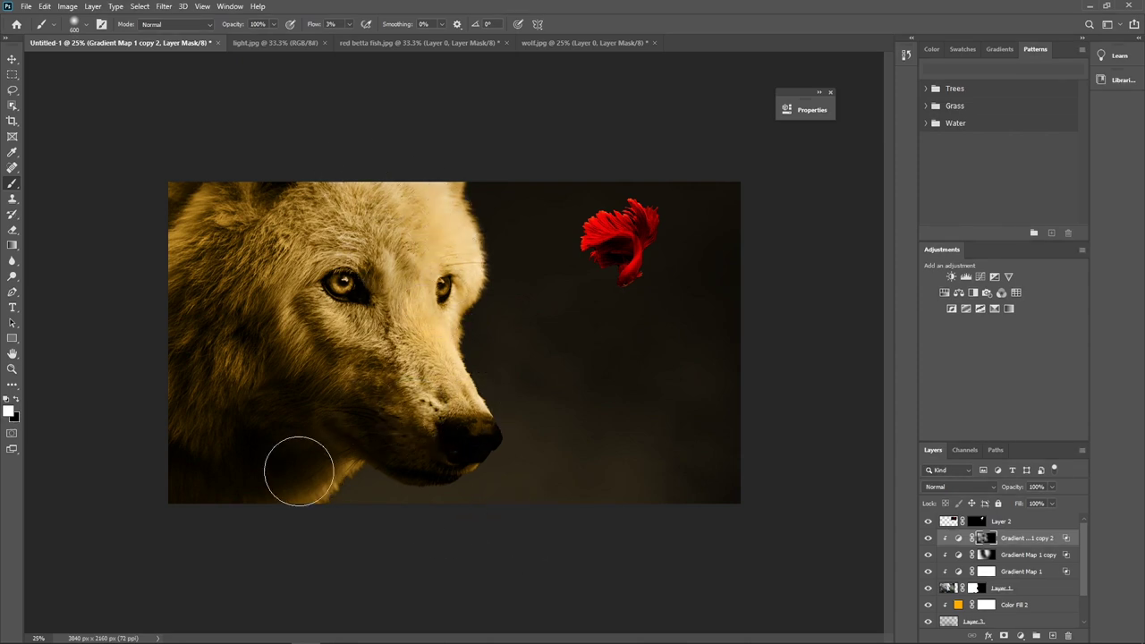
left_click_drag(291, 478, 258, 367)
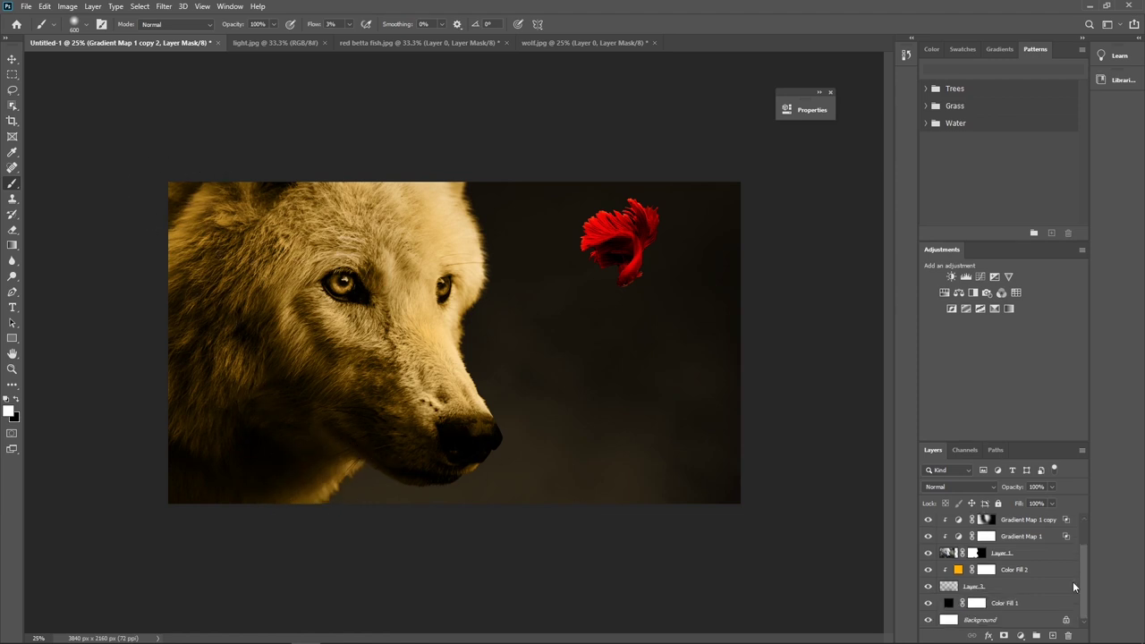
Step: Add a Levels layer clipped to the wolf, lowering the white input to brighten it
left_click(978, 537)
left_click(1021, 636)
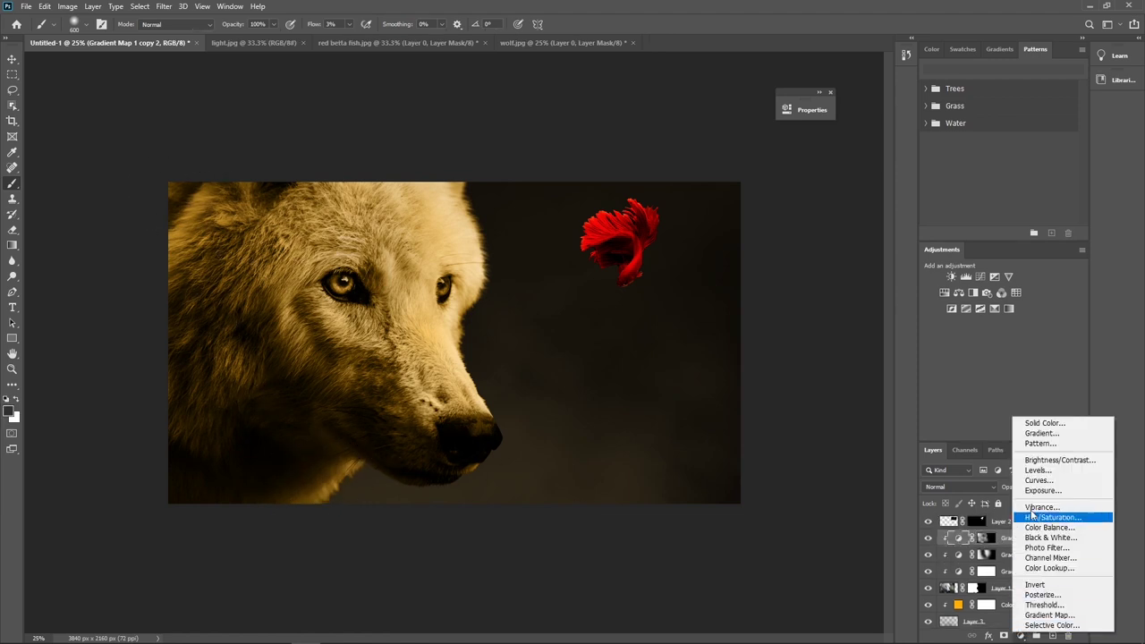
left_click(1056, 474)
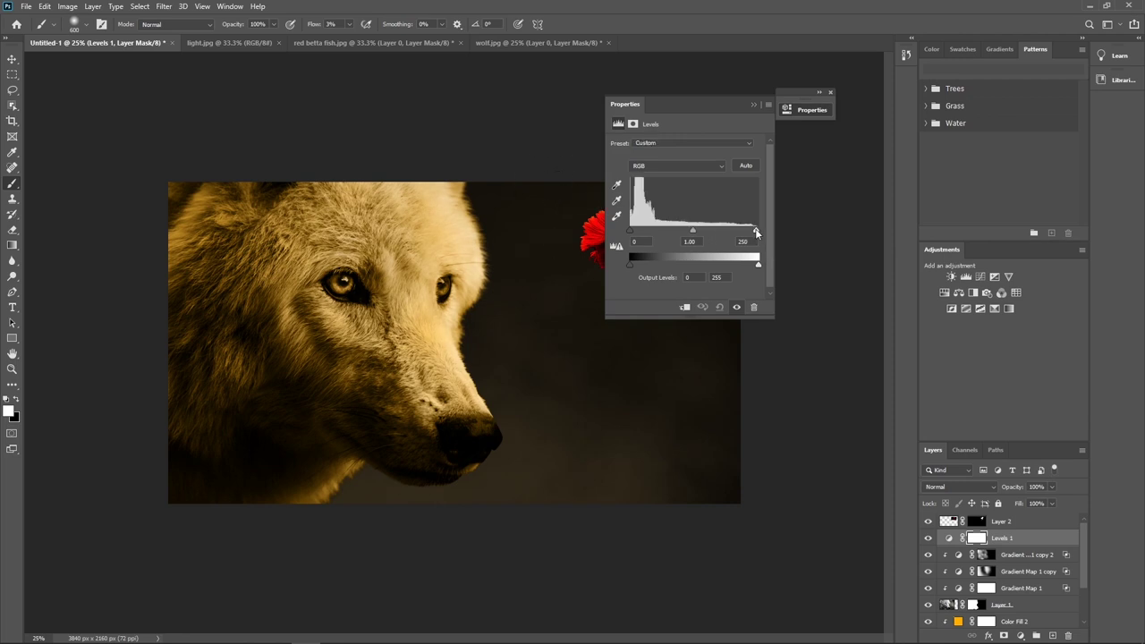
mouse_move(756, 232)
left_mouse_down()
mouse_move(711, 229)
mouse_move(726, 231)
left_mouse_up()
key("ctrl+alt+g")
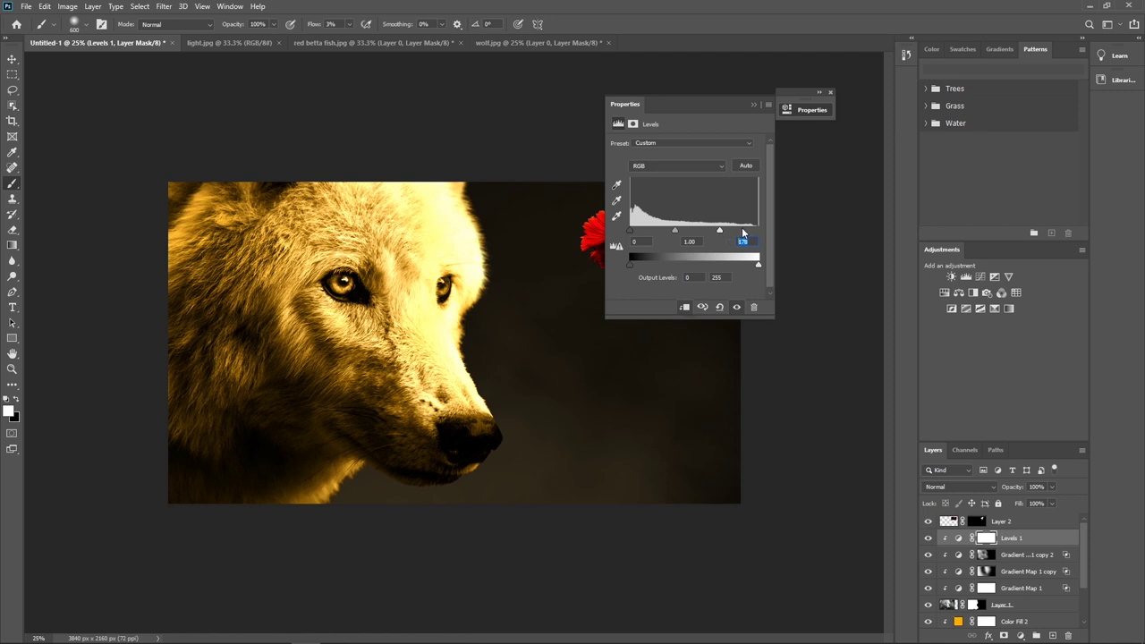
left_click(756, 105)
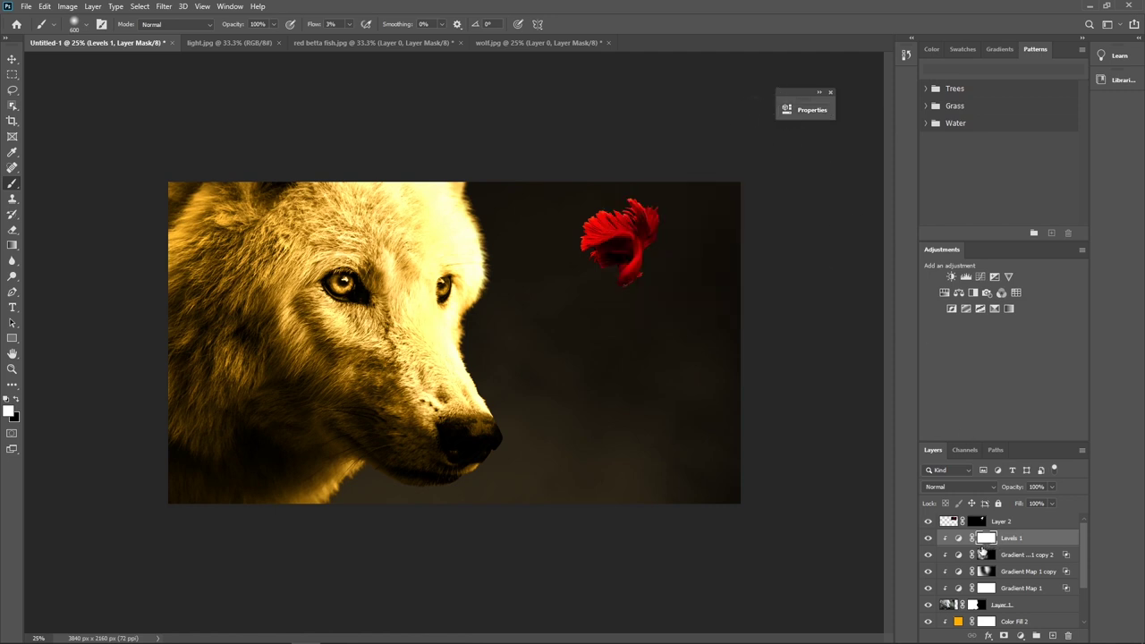
Step: Invert the Levels mask and paint the brightening onto the wolf's forehead and muzzle, toning some back
key("ctrl+i")
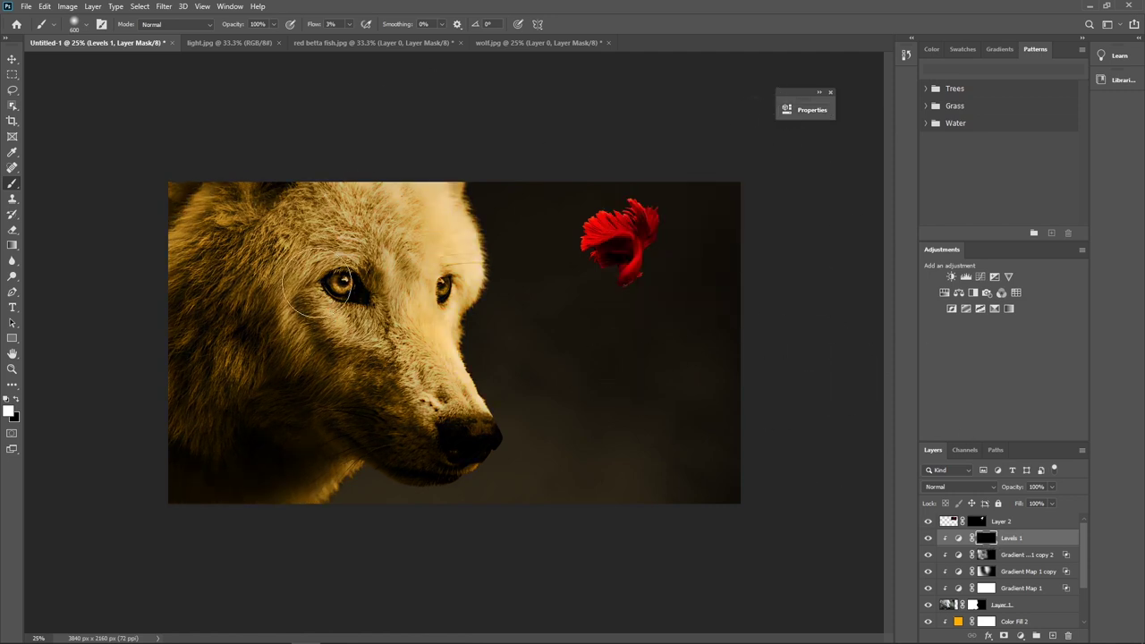
mouse_move(286, 200)
left_mouse_down()
mouse_move(309, 184)
mouse_move(354, 215)
mouse_move(385, 268)
mouse_move(413, 386)
mouse_move(448, 380)
mouse_move(349, 318)
mouse_move(433, 381)
mouse_move(435, 319)
mouse_move(435, 345)
mouse_move(375, 250)
mouse_move(275, 226)
mouse_move(341, 191)
mouse_move(255, 268)
mouse_move(295, 358)
mouse_move(440, 319)
mouse_move(378, 179)
mouse_move(427, 349)
mouse_move(445, 290)
mouse_move(409, 200)
mouse_move(474, 248)
mouse_move(440, 430)
mouse_move(363, 245)
mouse_move(289, 231)
left_mouse_up()
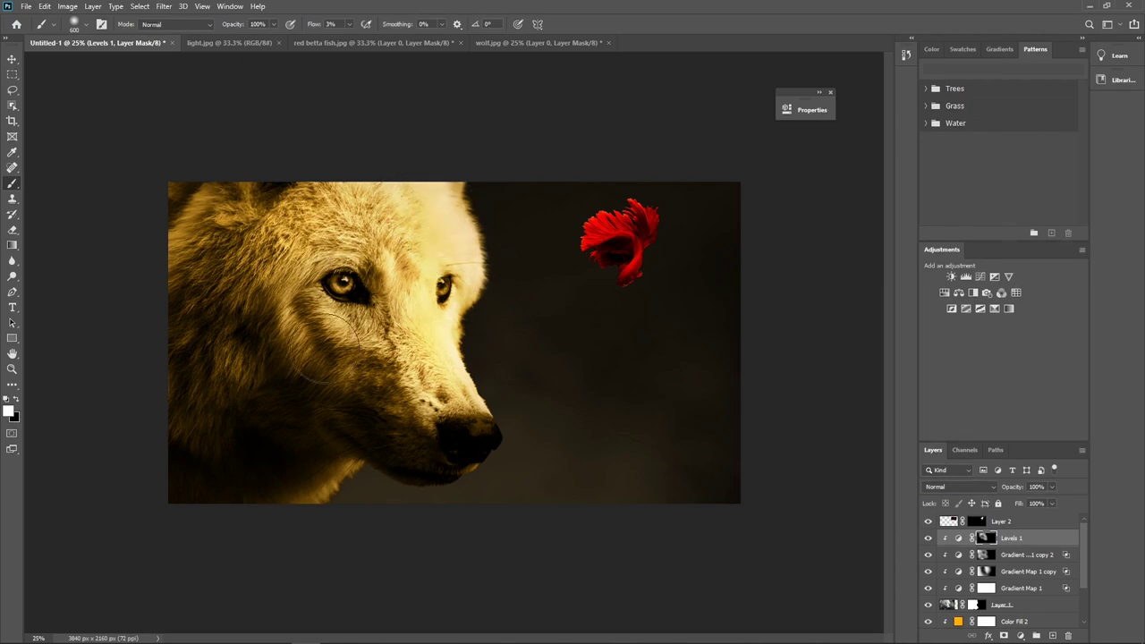
mouse_move(357, 376)
left_mouse_down()
mouse_move(487, 440)
mouse_move(398, 244)
mouse_move(367, 219)
left_mouse_up()
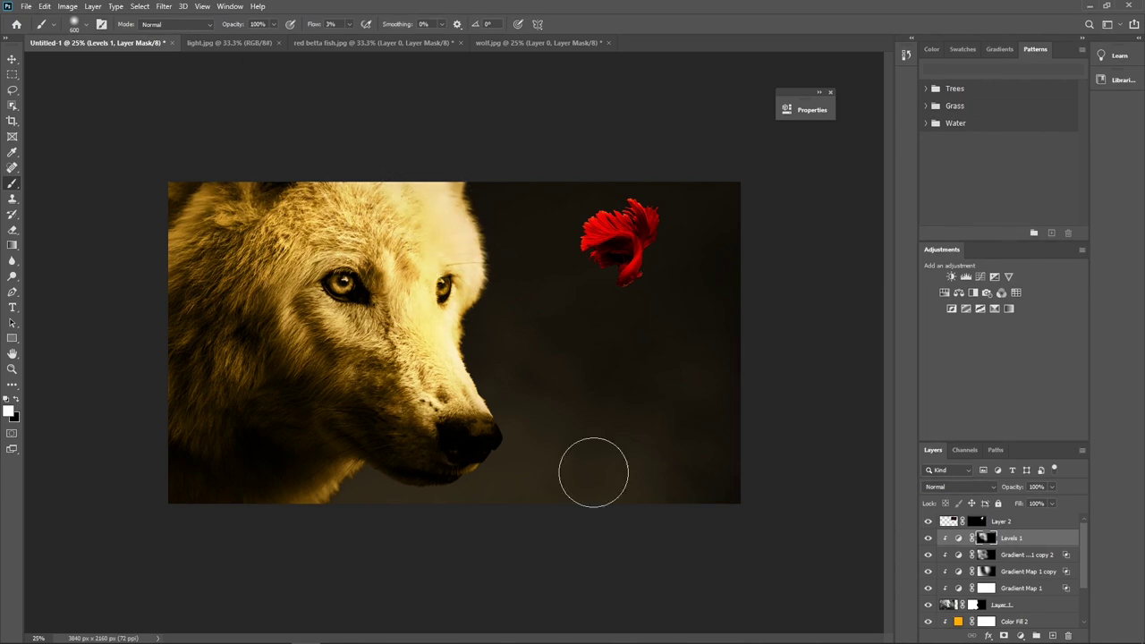
key("x")
mouse_move(430, 248)
left_mouse_down()
mouse_move(455, 205)
mouse_move(491, 307)
mouse_move(419, 333)
left_mouse_up()
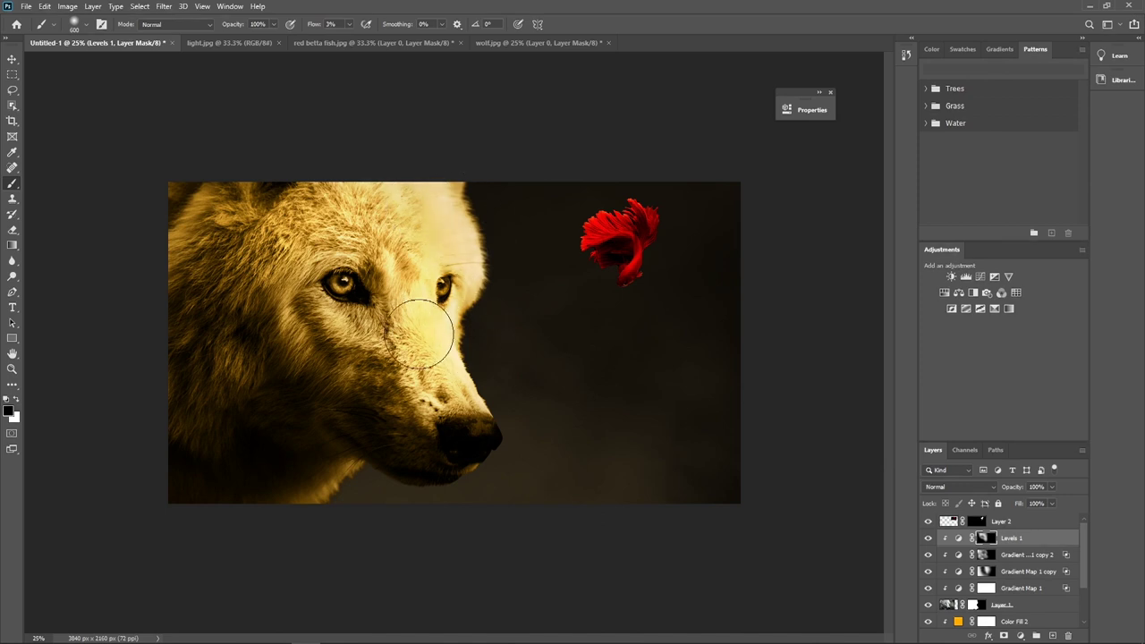
Step: Duplicate the gradient map as copy 3 with a black mask, painting it back white on the forehead
left_click(10, 60)
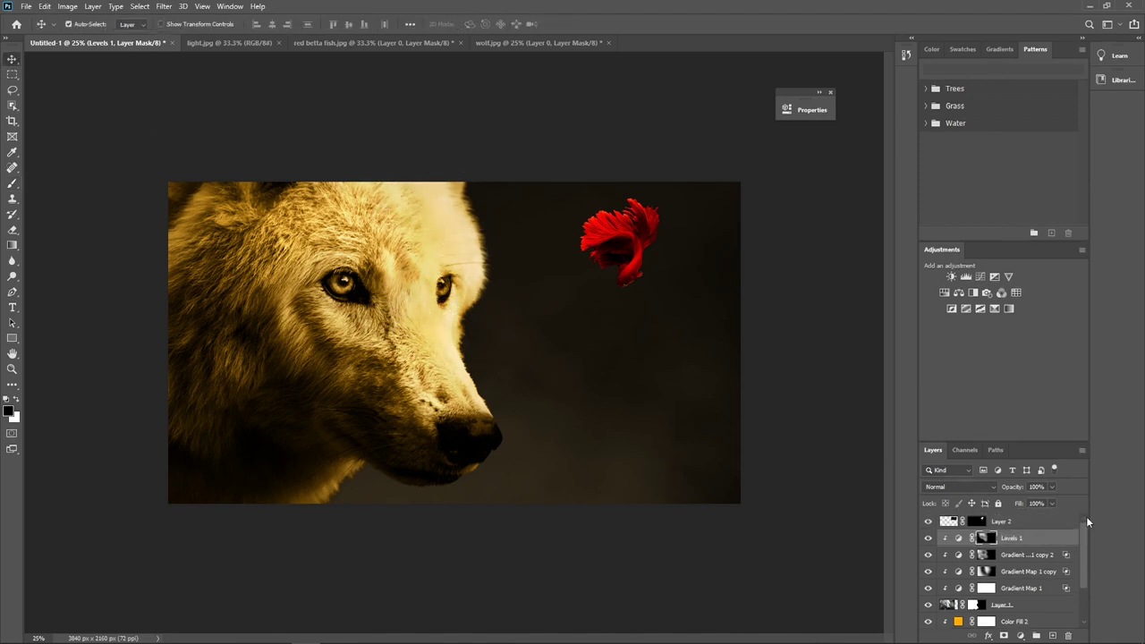
left_click_drag(1042, 588, 1053, 635)
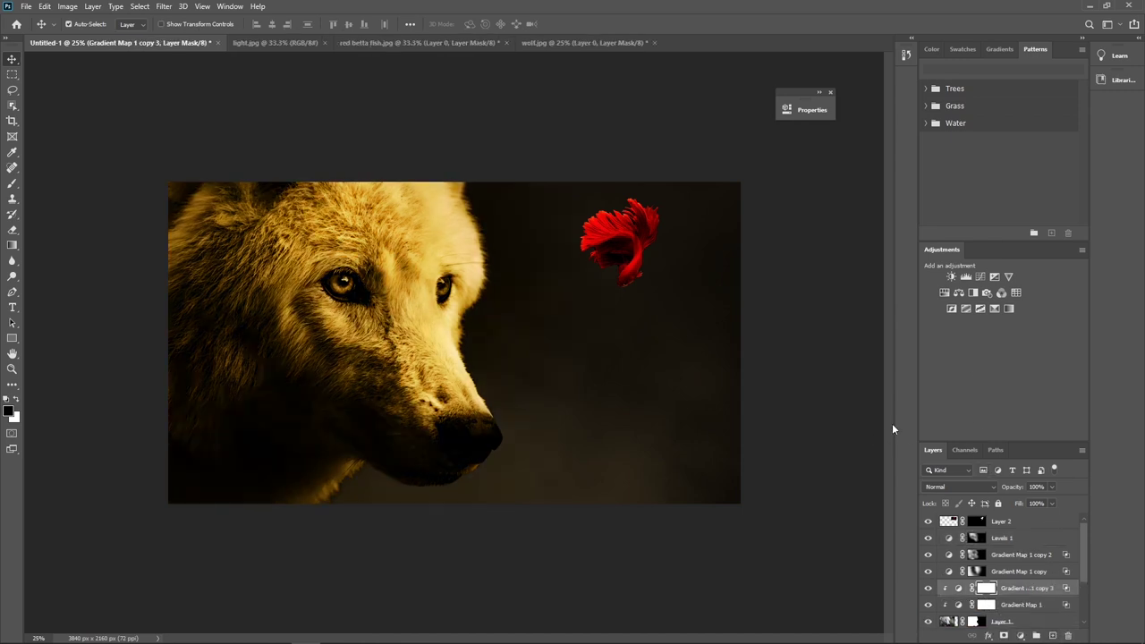
key("ctrl+i")
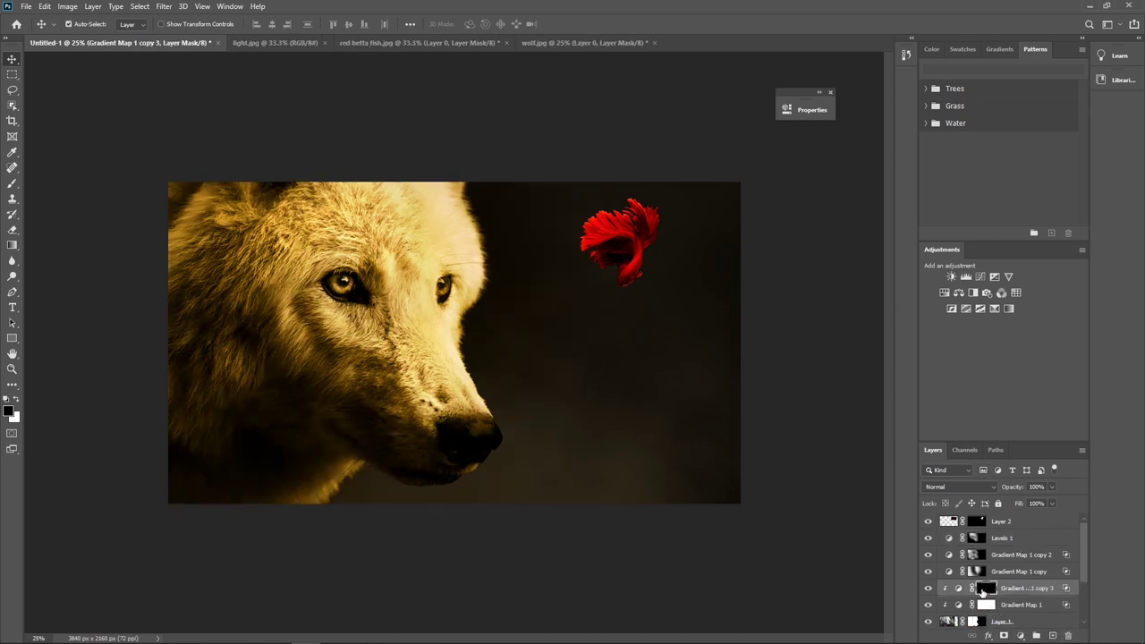
key("b")
key("x")
mouse_move(409, 256)
left_mouse_down()
mouse_move(341, 227)
mouse_move(445, 331)
mouse_move(461, 300)
mouse_move(453, 197)
mouse_move(439, 225)
mouse_move(248, 331)
mouse_move(390, 266)
left_mouse_up()
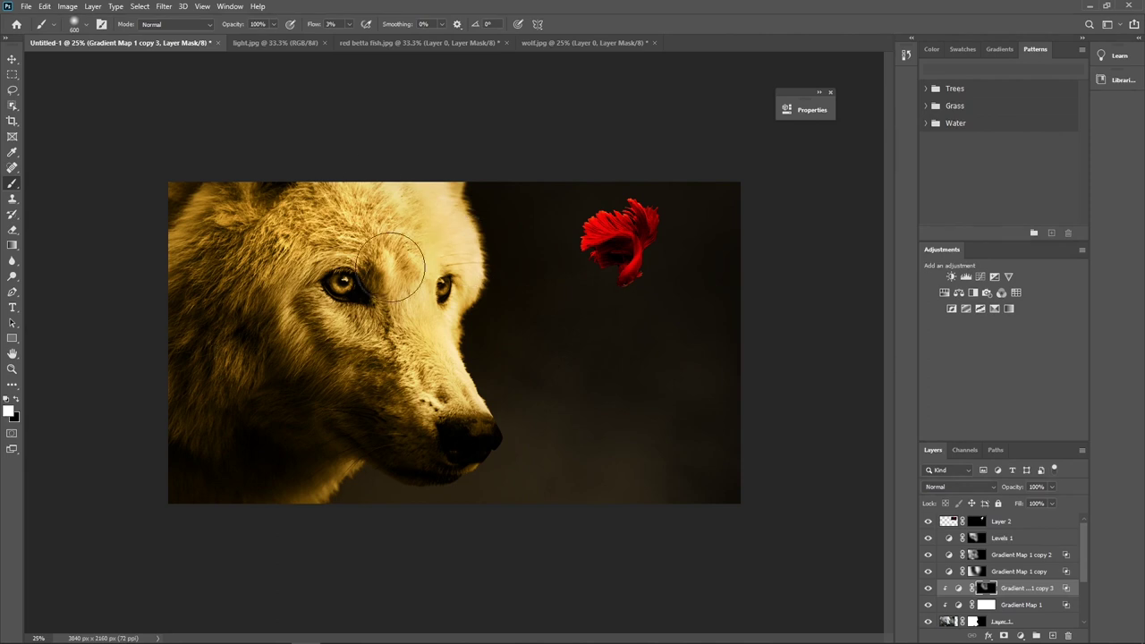
left_click(947, 520)
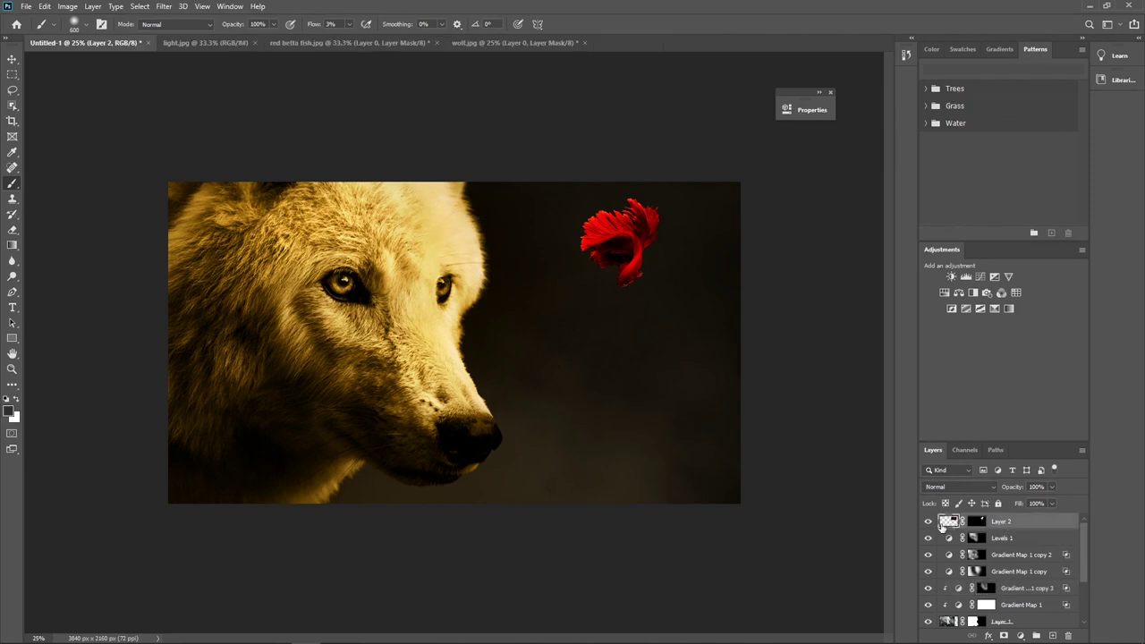
Step: Add a Hue/Saturation layer clipped to Layer 2, shifting the Reds hue to +39
left_click(1021, 636)
left_click(1074, 510)
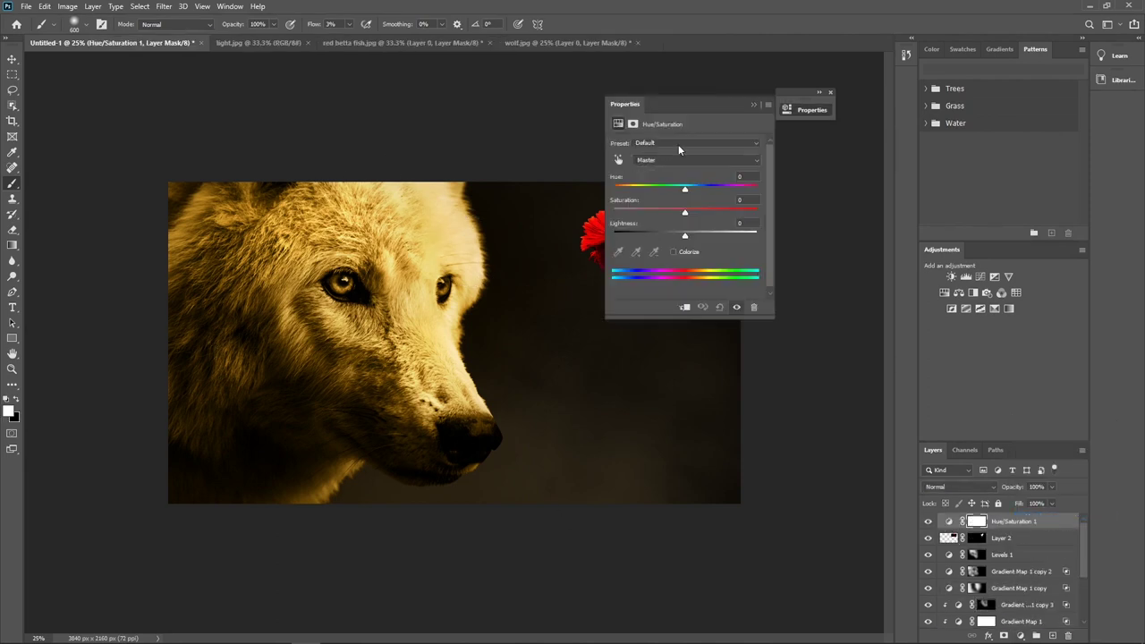
left_click_drag(688, 107, 435, 163)
left_click(633, 263)
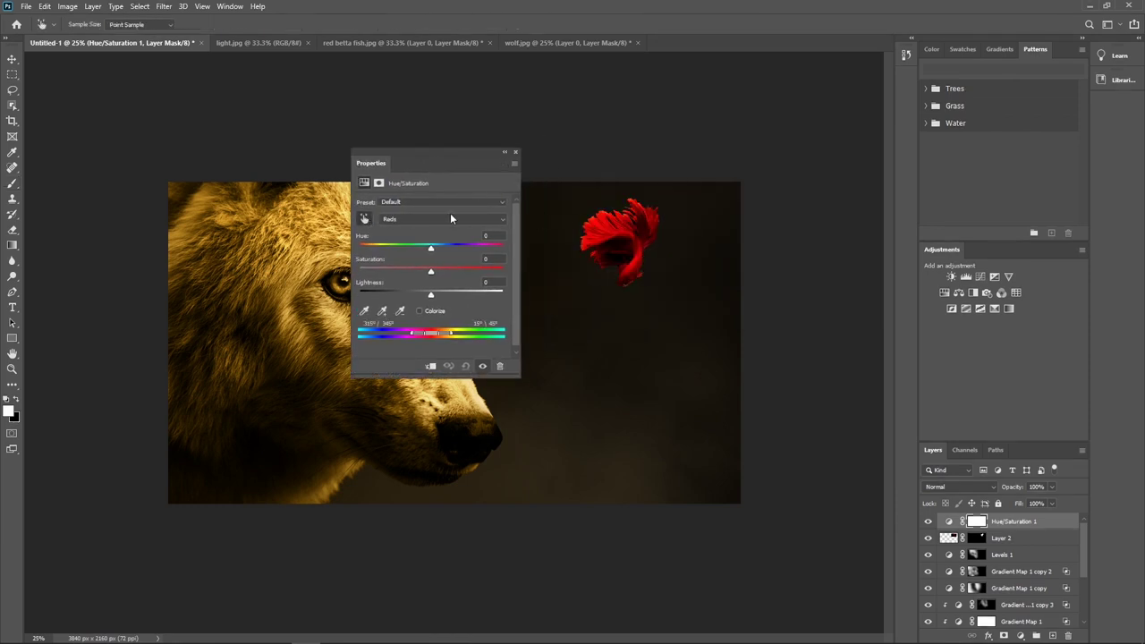
left_click_drag(431, 248, 464, 250)
left_click(430, 366)
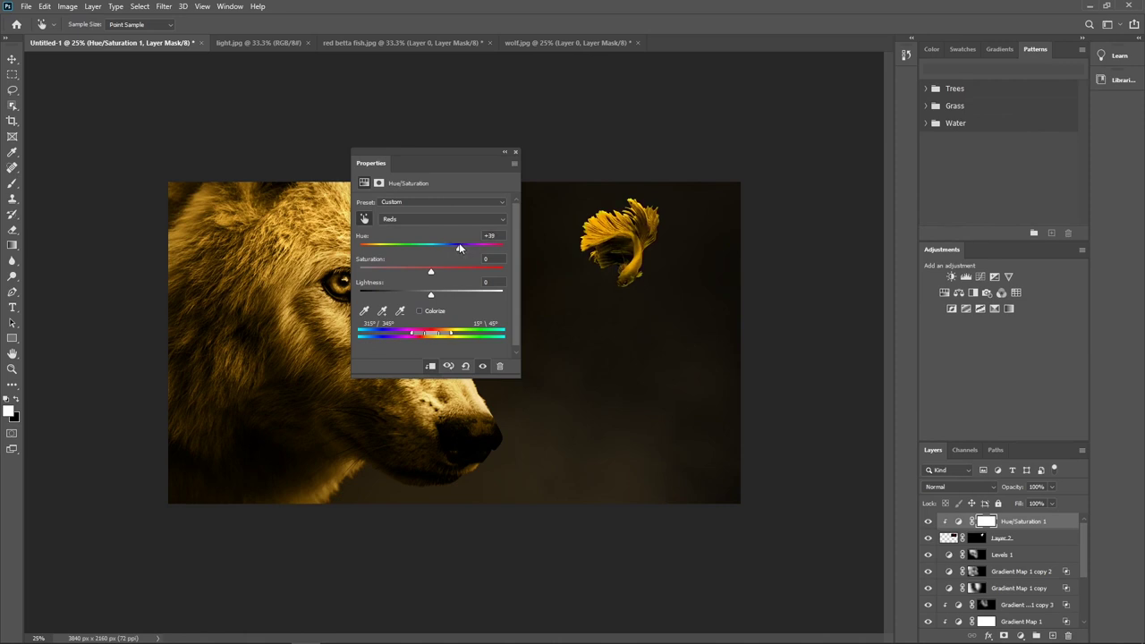
Step: Collapse the Hue/Saturation properties and zoom in to inspect the golden fish
left_click(504, 151)
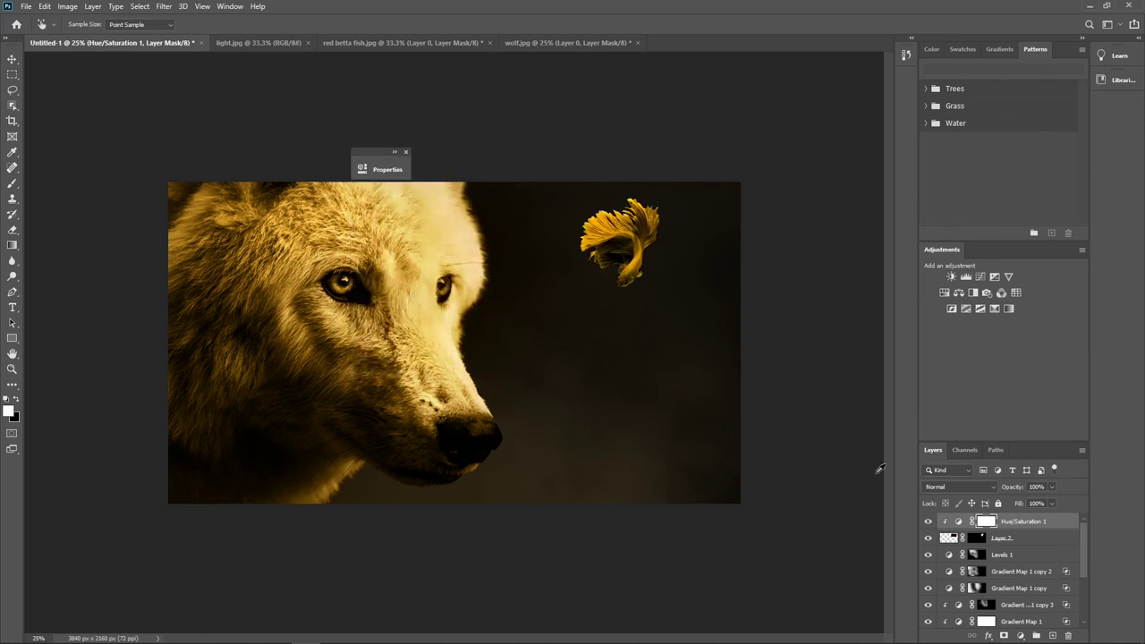
left_click_drag(376, 154, 792, 141)
key("ctrl+plus")
key("v")
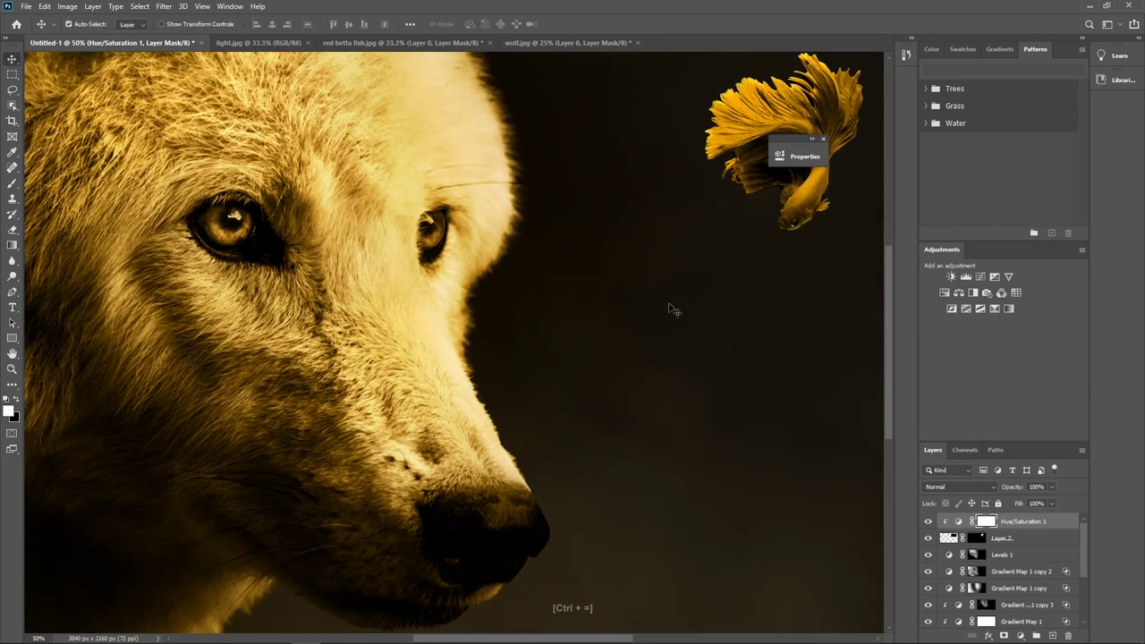
left_click_drag(669, 307, 568, 341)
key("ctrl+minus")
key("ctrl+plus")
key("ctrl+minus")
key("ctrl+minus")
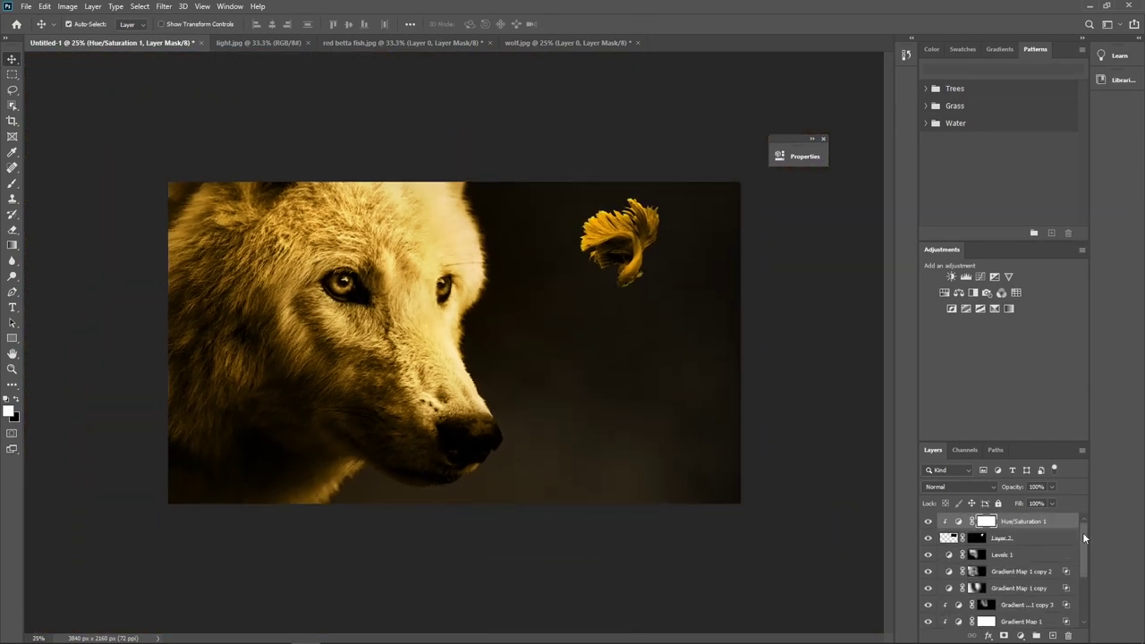
Step: Add Levels 2 clipped to the fish, with the white input lowered to 162
left_click(1021, 635)
left_click(1029, 475)
left_click_drag(683, 153, 451, 152)
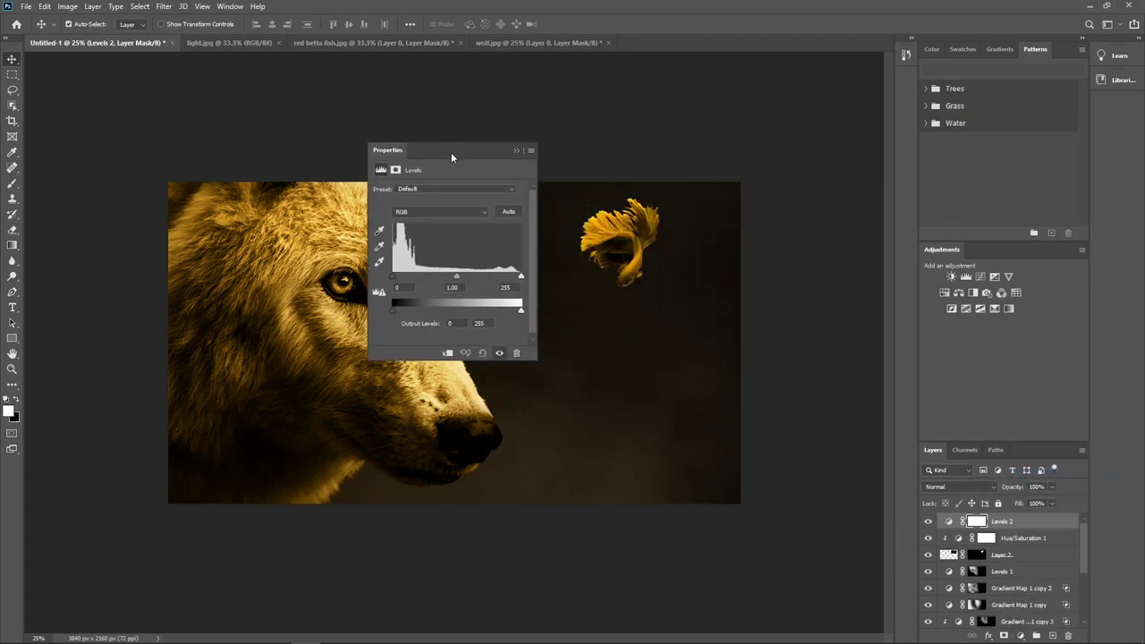
key("ctrl+equal")
left_click_drag(729, 219, 614, 370)
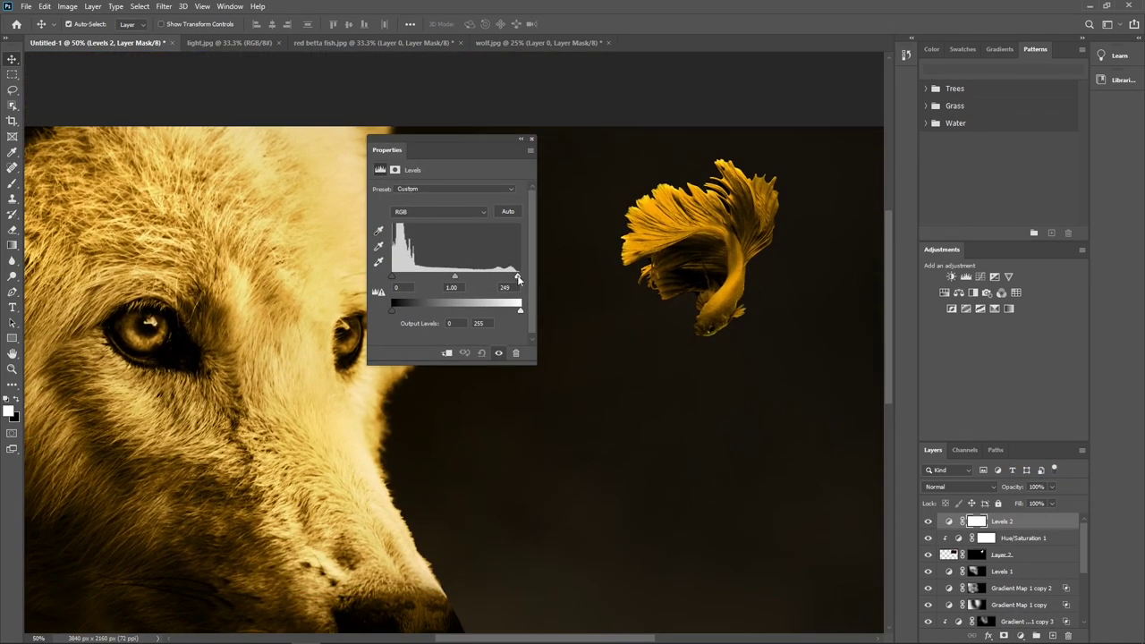
key("ctrl+alt+g")
mouse_move(517, 278)
left_mouse_down()
mouse_move(462, 277)
mouse_move(473, 273)
left_mouse_up()
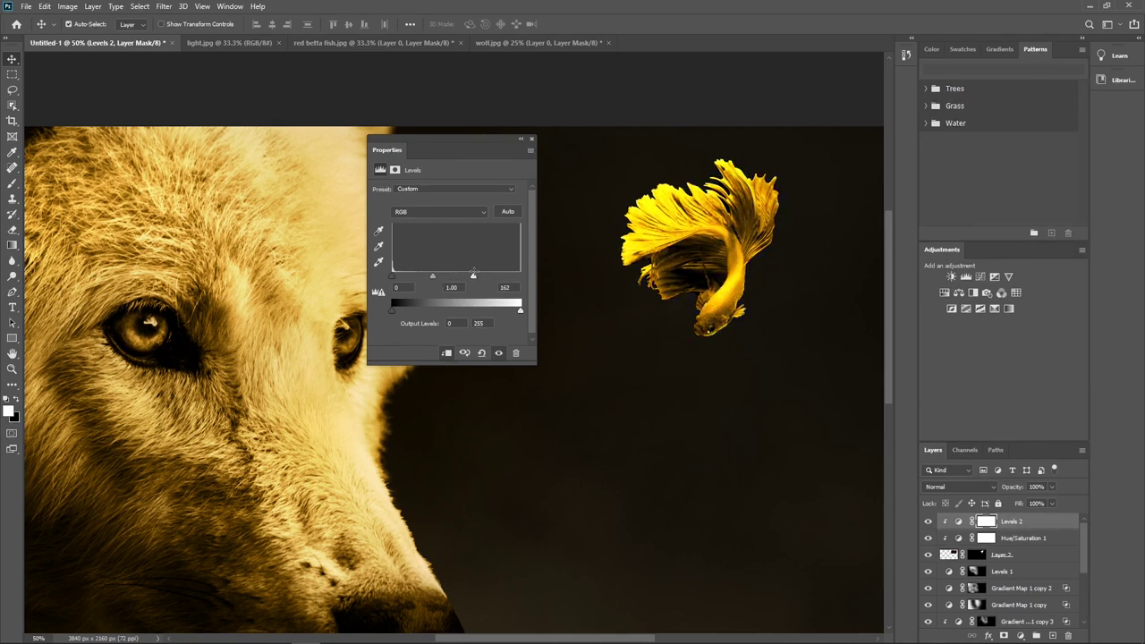
left_click(521, 139)
Step: Nudge the fish on Layer 2 slightly to the left
key("ctrl+minus")
key("ctrl+minus")
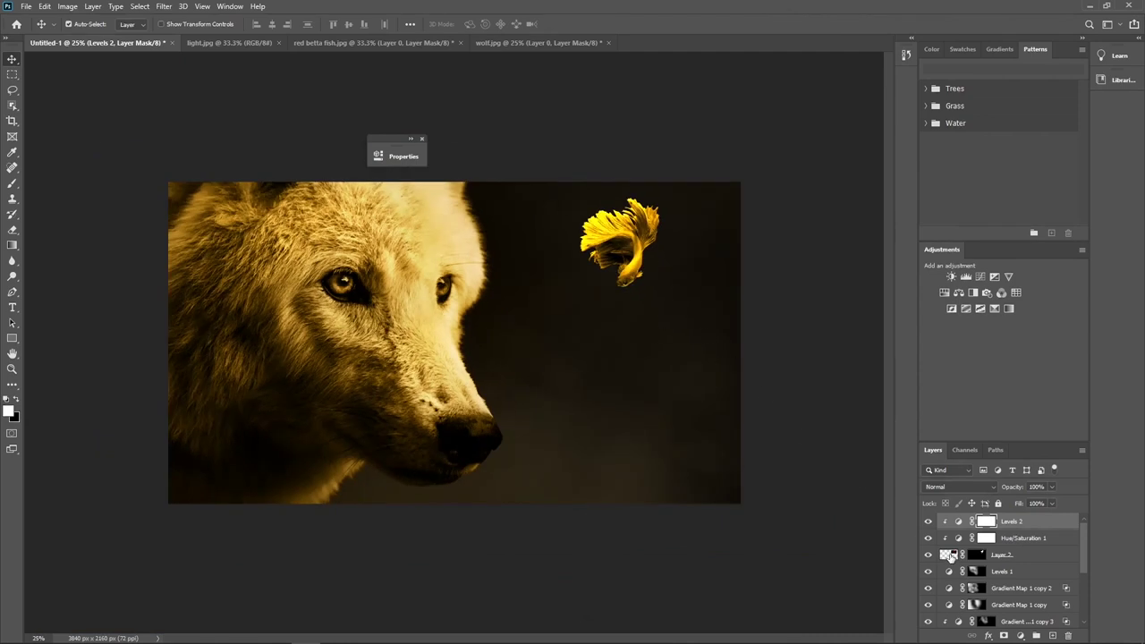
left_click(951, 557)
left_click_drag(643, 273, 632, 273)
left_click(563, 333)
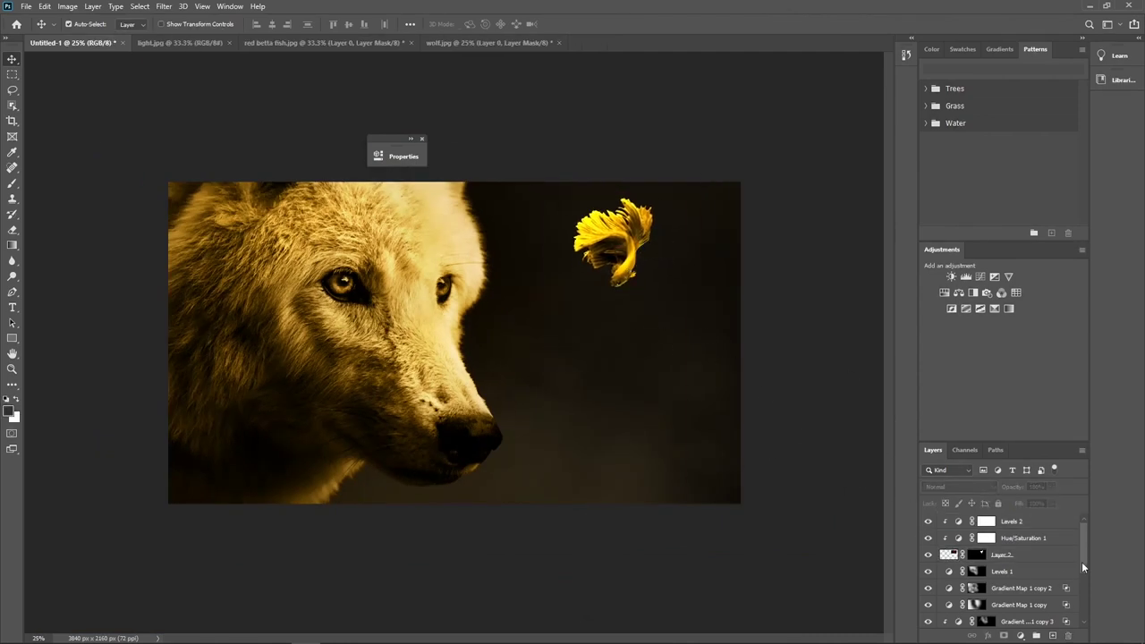
left_click(1020, 521)
Step: Create new Layer 4 and set up a brush at 1% flow and 1500 px
left_click(1053, 635)
key("b")
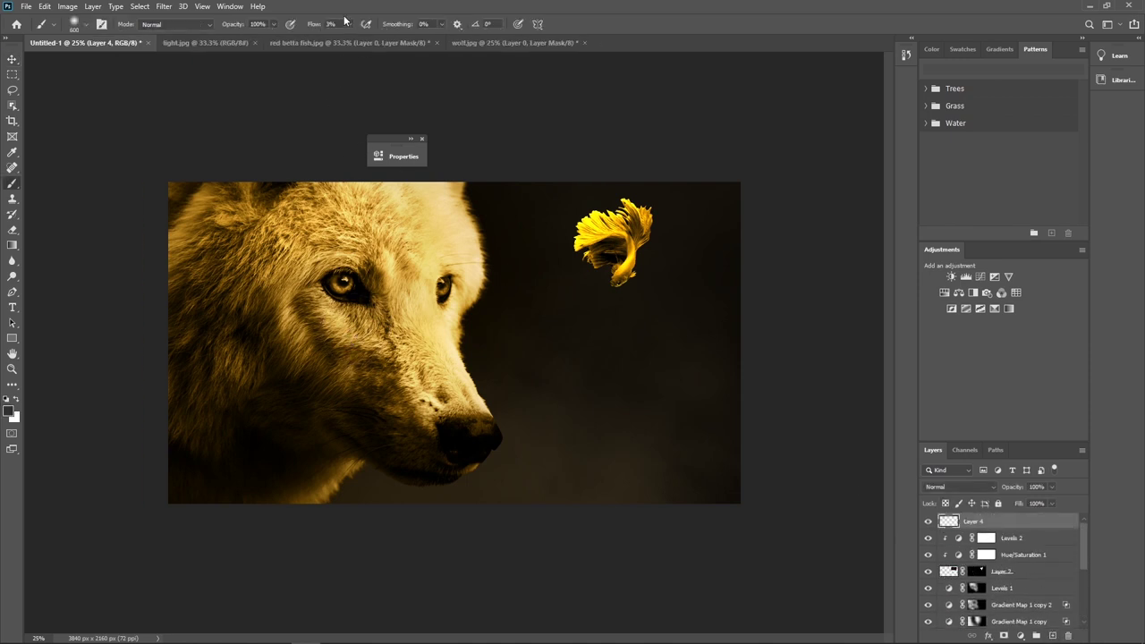
left_click(348, 24)
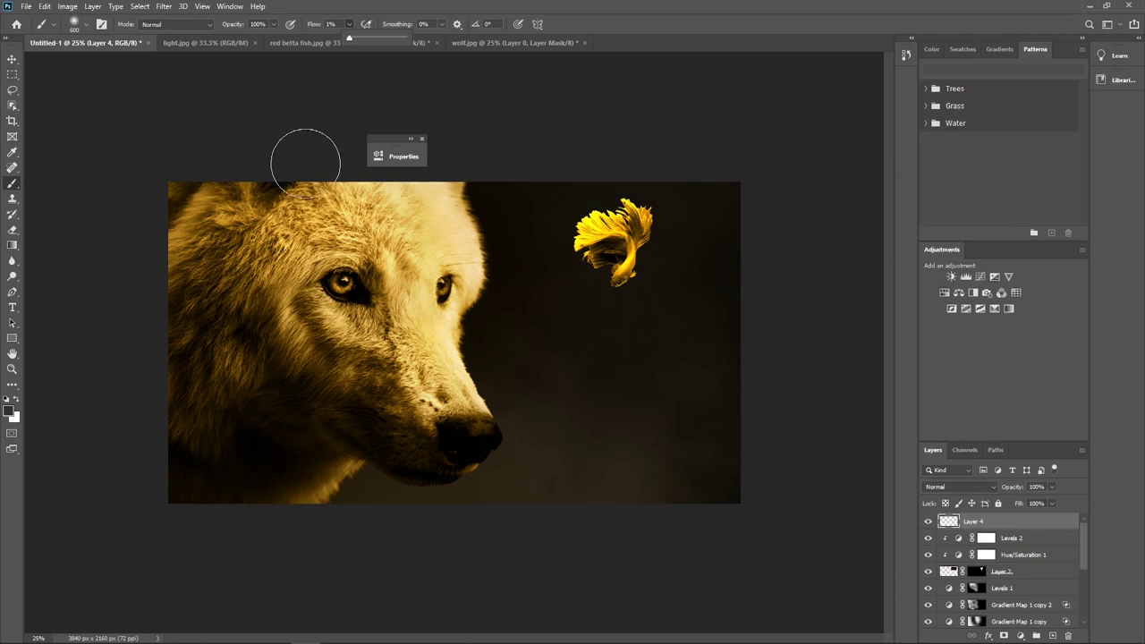
key("bracketright")
key("bracketright")
key("bracketright")
key("bracketright")
key("bracketright")
key("bracketright")
key("bracketright")
key("bracketright")
Step: Sample an orange-yellow from the fish and paint a soft glow around it
left_click(12, 412)
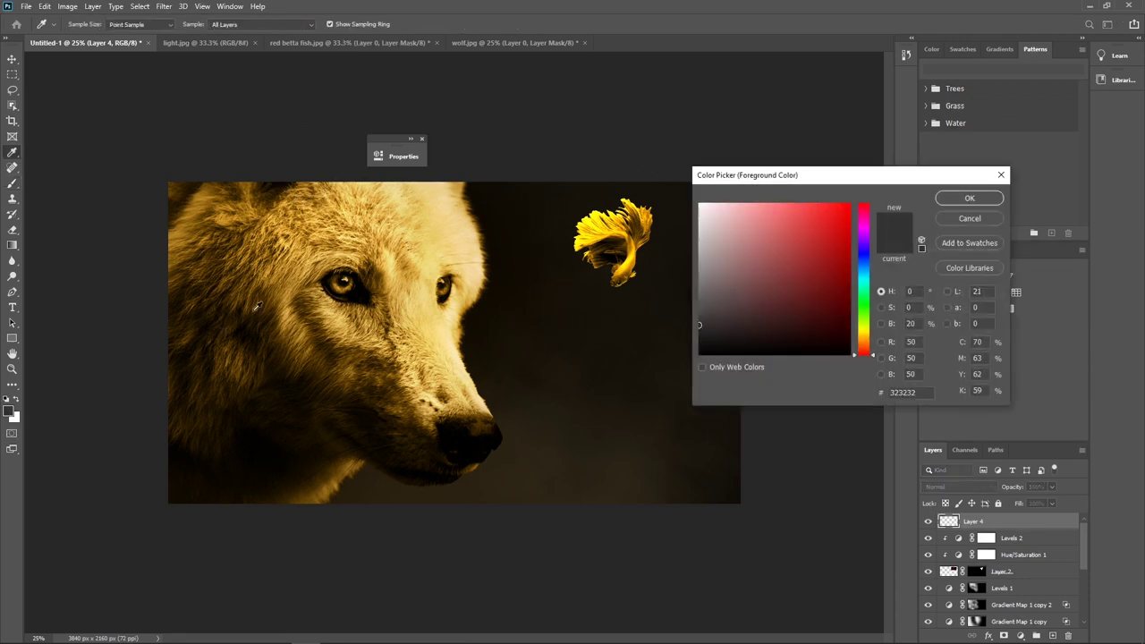
left_click(631, 258)
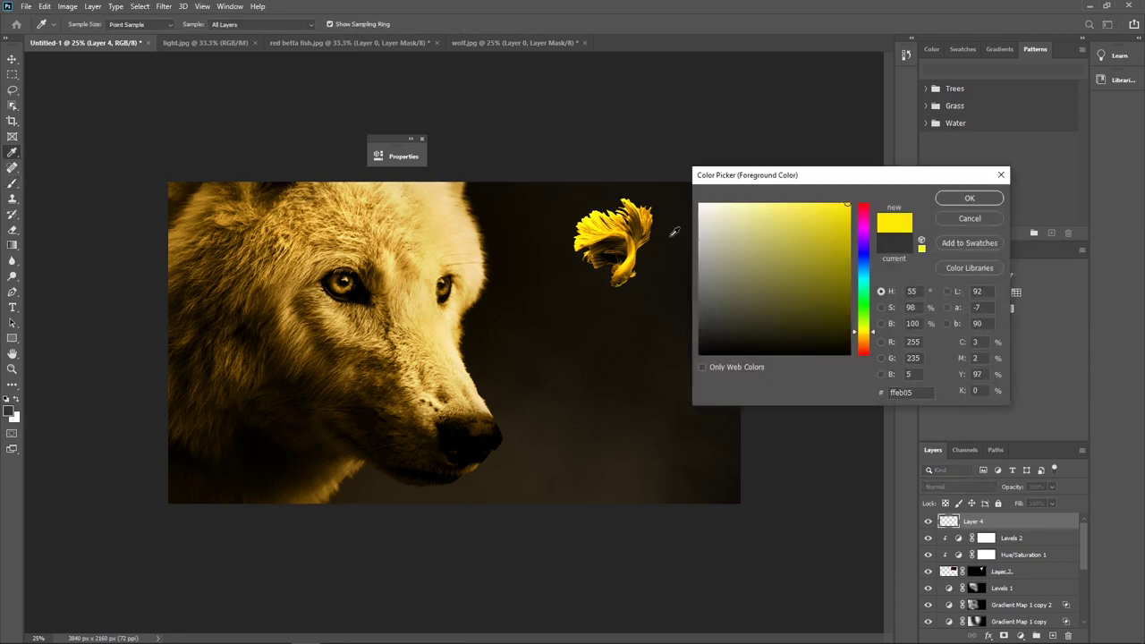
left_click_drag(869, 328, 873, 340)
left_click(969, 198)
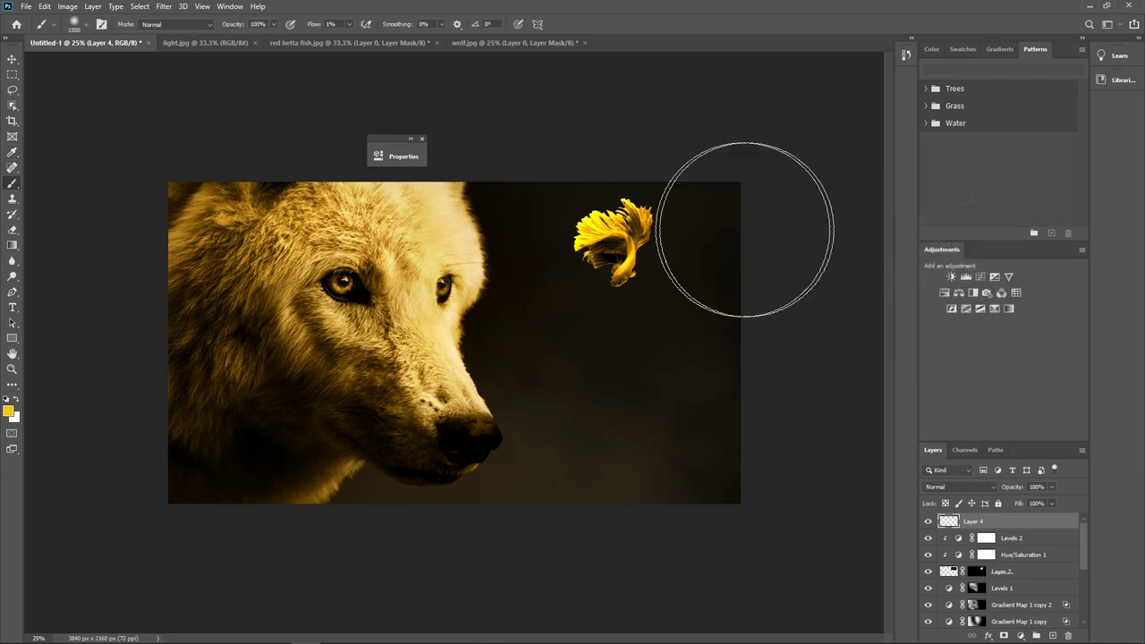
mouse_move(616, 247)
left_mouse_down()
mouse_move(565, 227)
mouse_move(555, 259)
mouse_move(660, 269)
mouse_move(542, 215)
mouse_move(547, 284)
left_mouse_up()
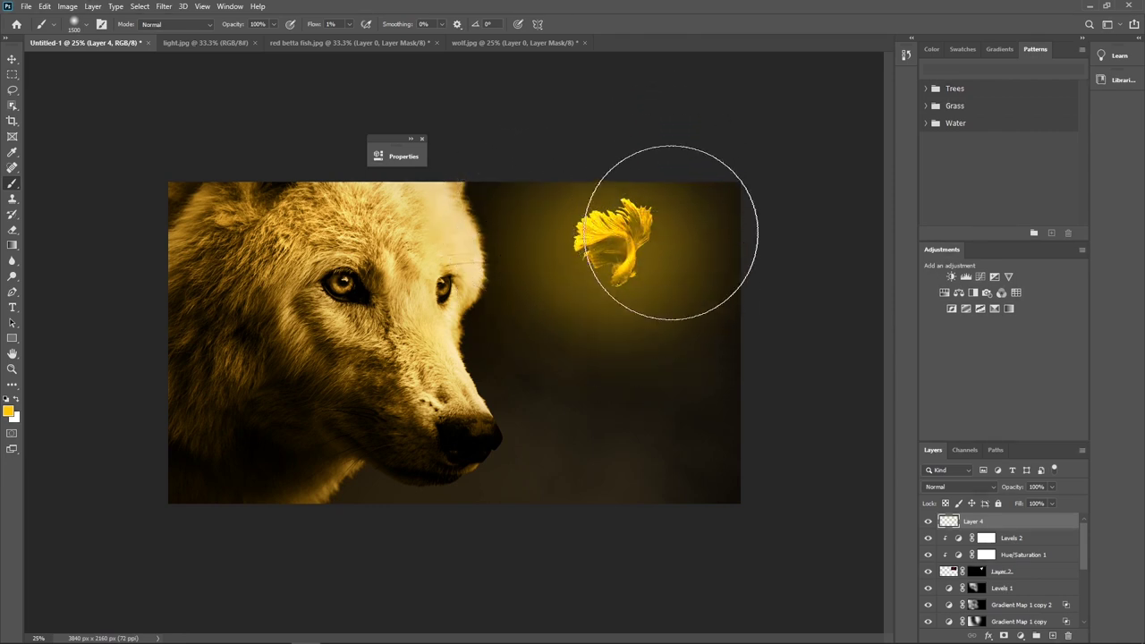
key("v")
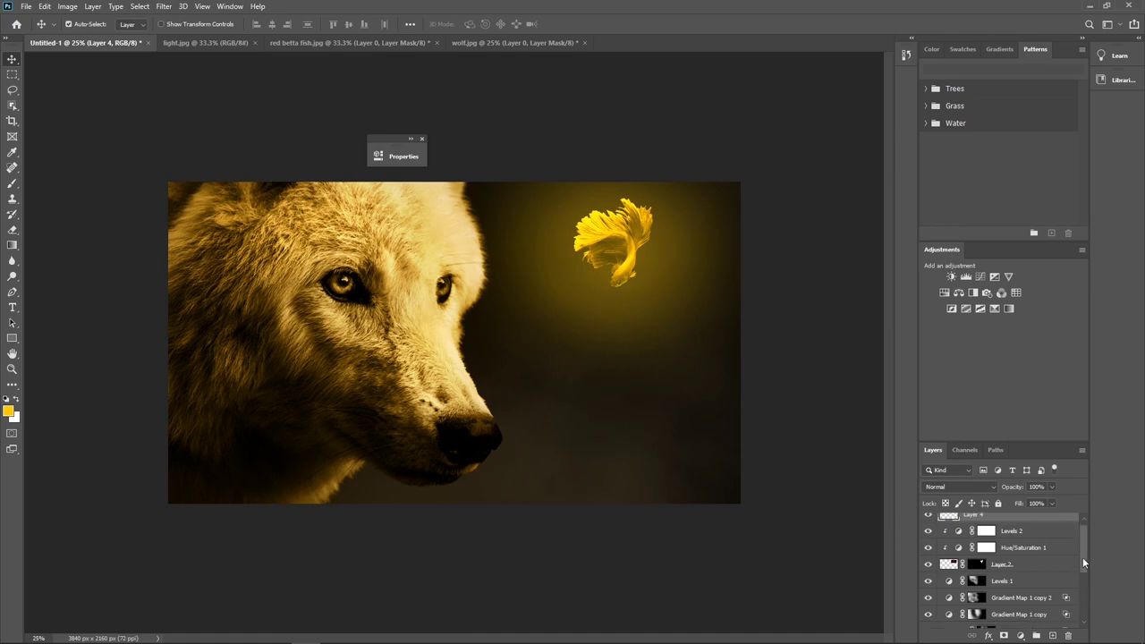
left_click_drag(1083, 550, 1078, 587)
Step: Add new Layer 5 above Layer 1 and zoom in on the wolf's nose
left_click(1027, 575)
left_click(1051, 636)
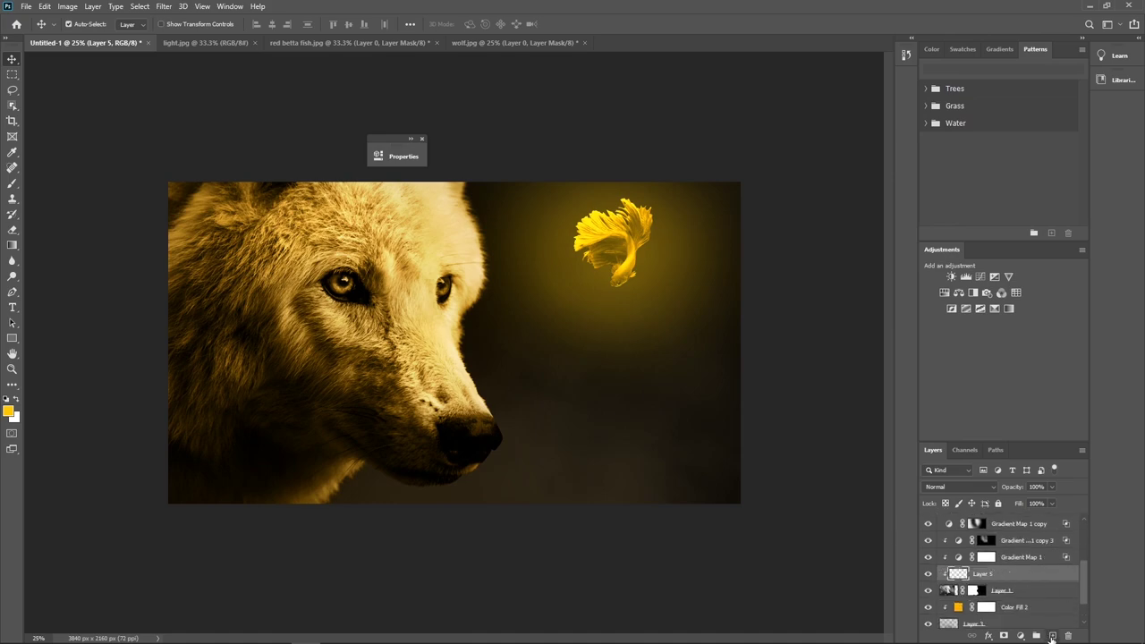
scroll(626, 462, "up", 2)
scroll(544, 402, "up", 2)
scroll(565, 349, "up", 1)
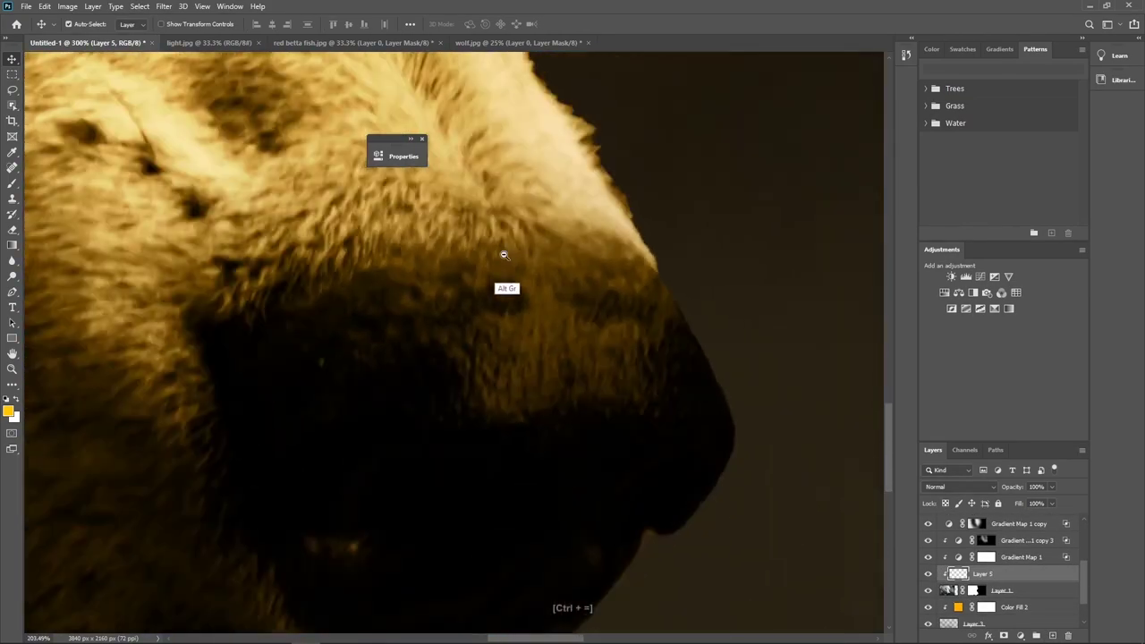
left_click_drag(566, 349, 491, 260)
key("alt+space")
key("Escape")
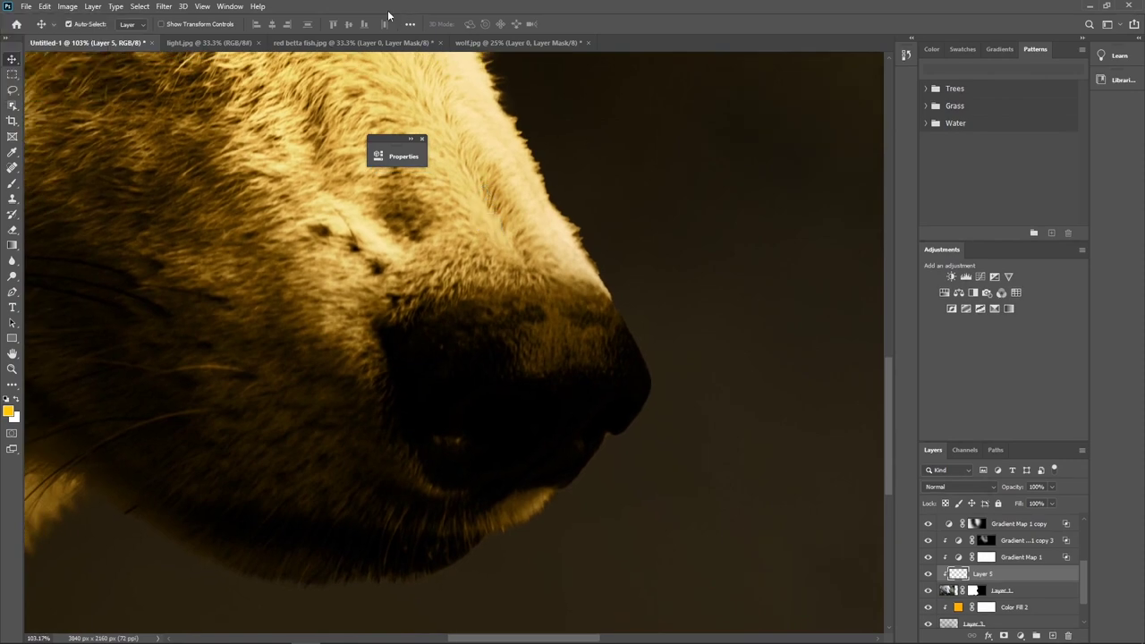
Step: Paint yellow rim light with a small brush along the muzzle edge and eye area
key("b")
key("bracketleft")
key("bracketleft")
key("bracketleft")
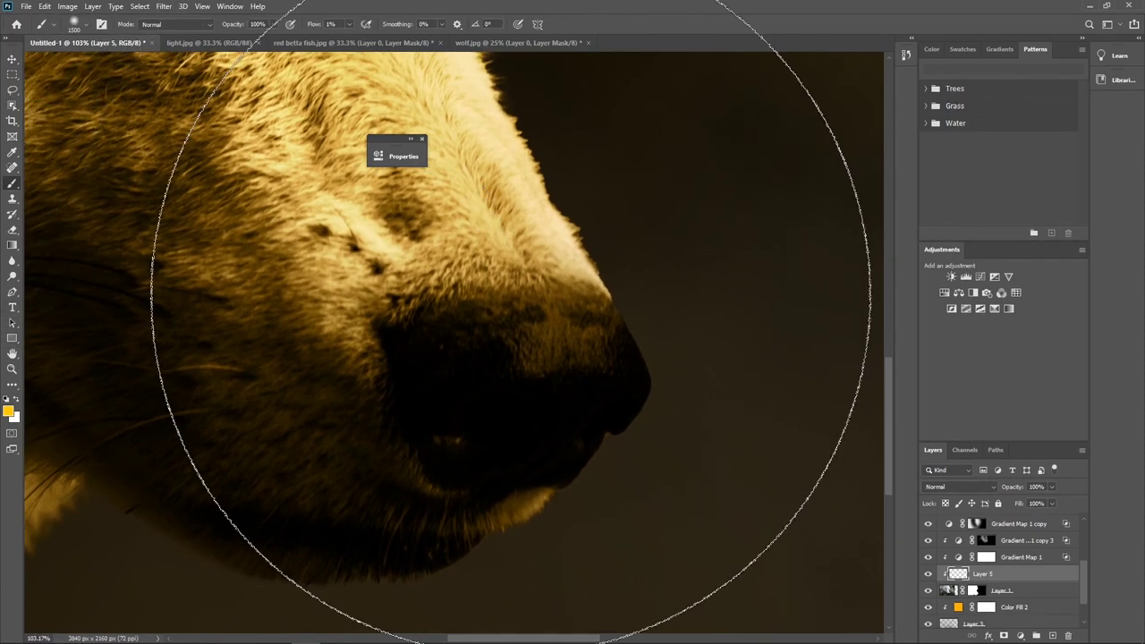
key("bracketleft")
key("bracketleft")
key("bracketleft")
key("bracketleft")
key("bracketleft")
key("bracketleft")
key("bracketleft")
key("bracketleft")
key("bracketleft")
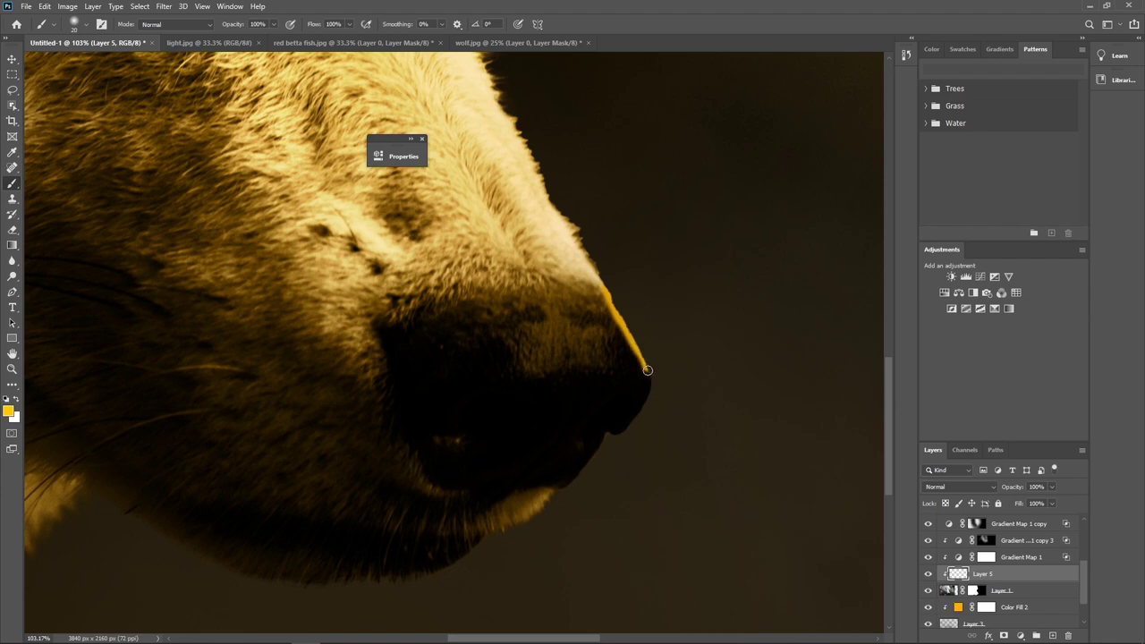
left_click_drag(615, 212, 631, 374)
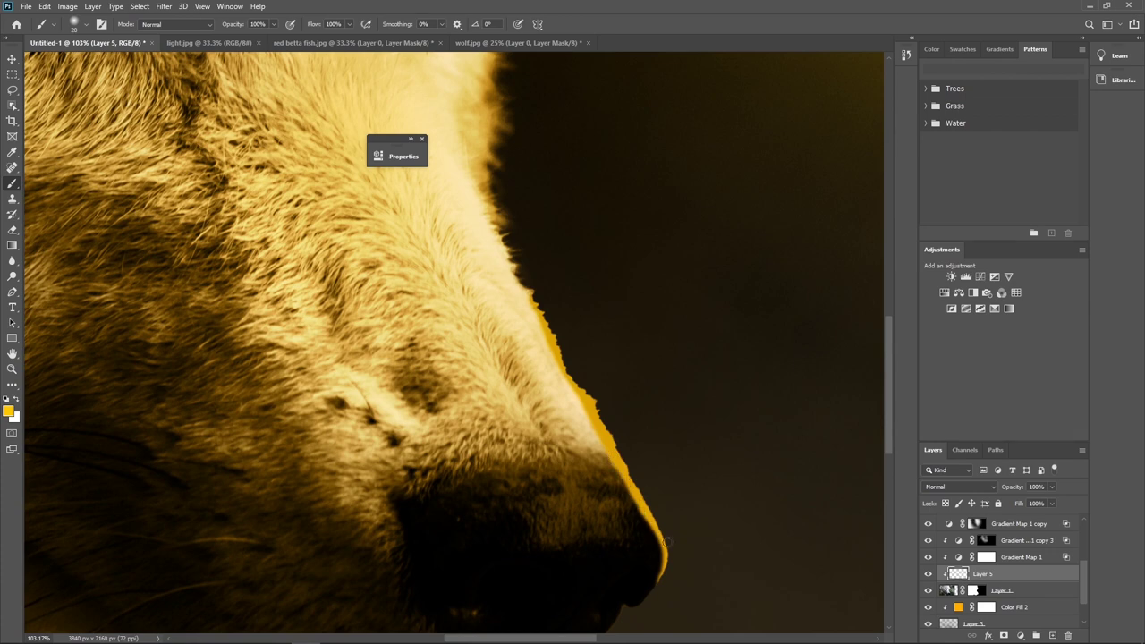
mouse_move(548, 340)
left_mouse_down()
mouse_move(581, 548)
mouse_move(514, 403)
left_mouse_up()
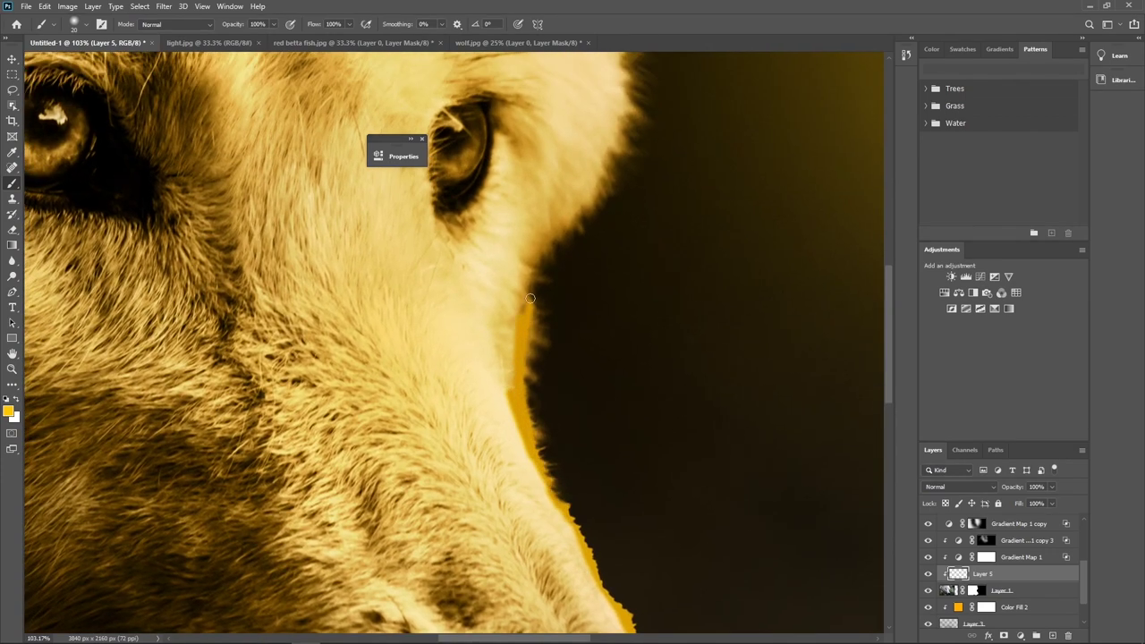
key("ctrl+minus")
key("ctrl+minus")
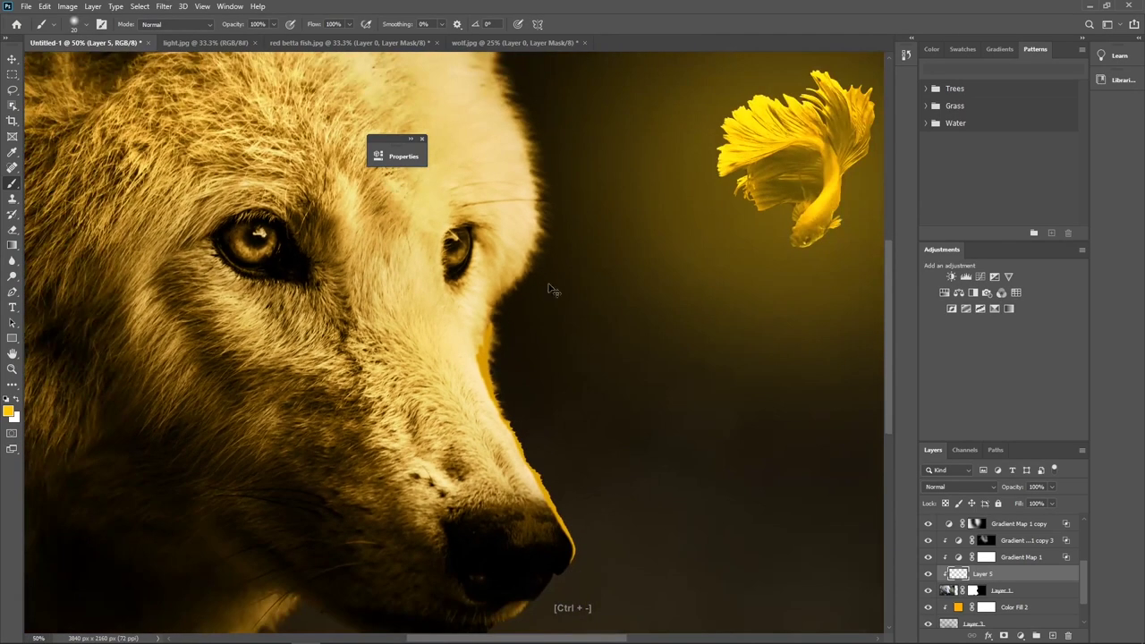
key("ctrl+equal")
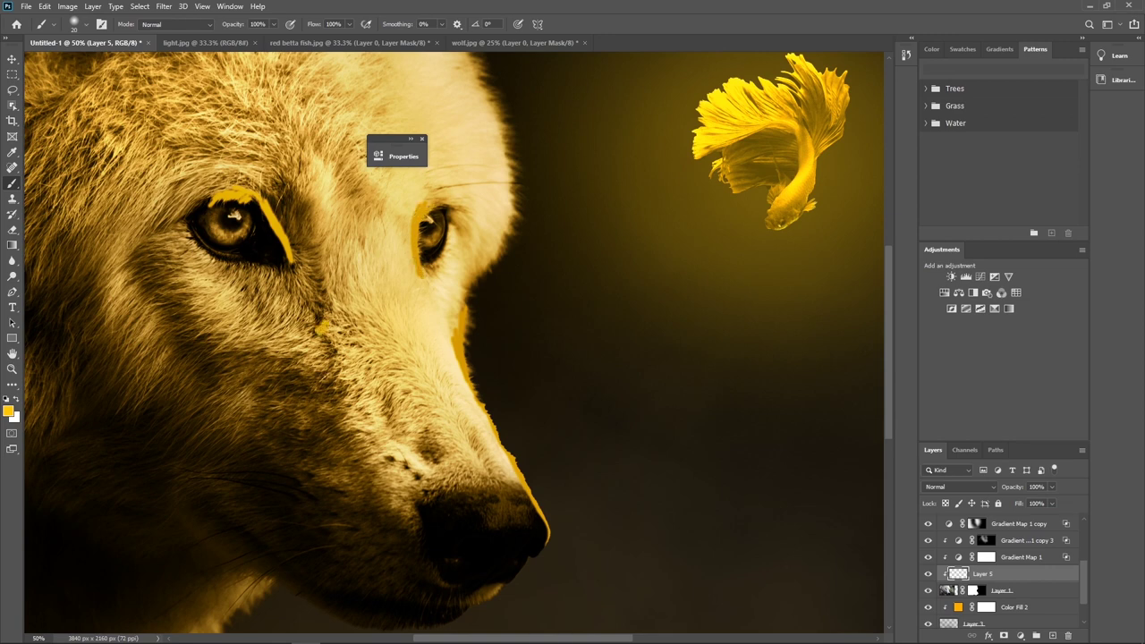
key("ctrl+equal")
Step: Brighten the edge of the nose with soft, very low-flow yellow strokes
left_click(479, 491)
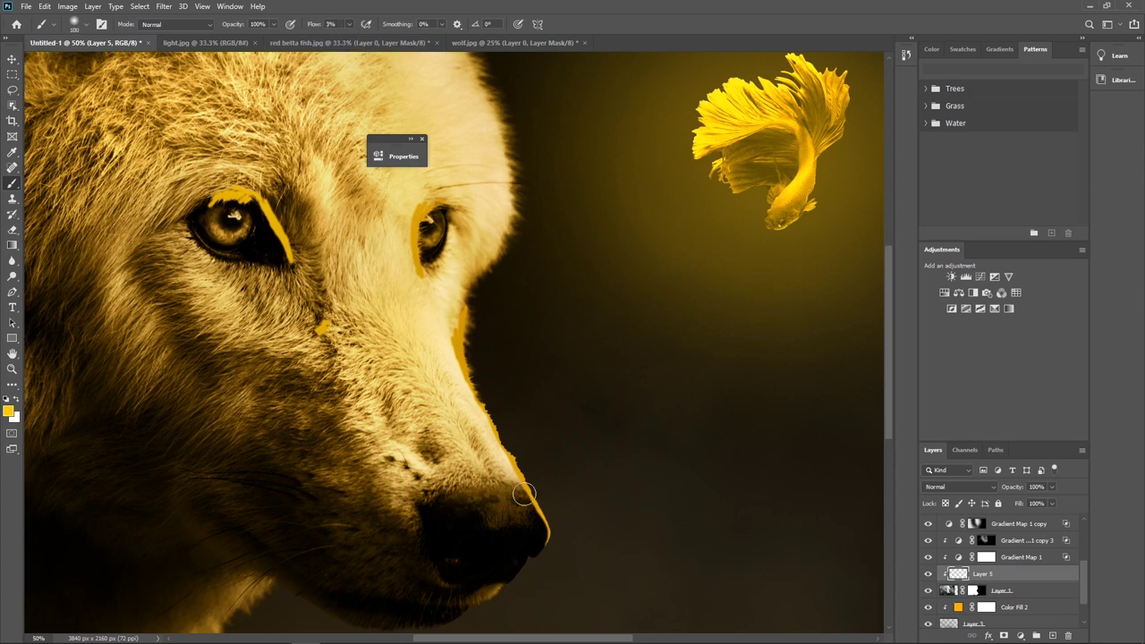
left_click_drag(525, 494, 508, 535)
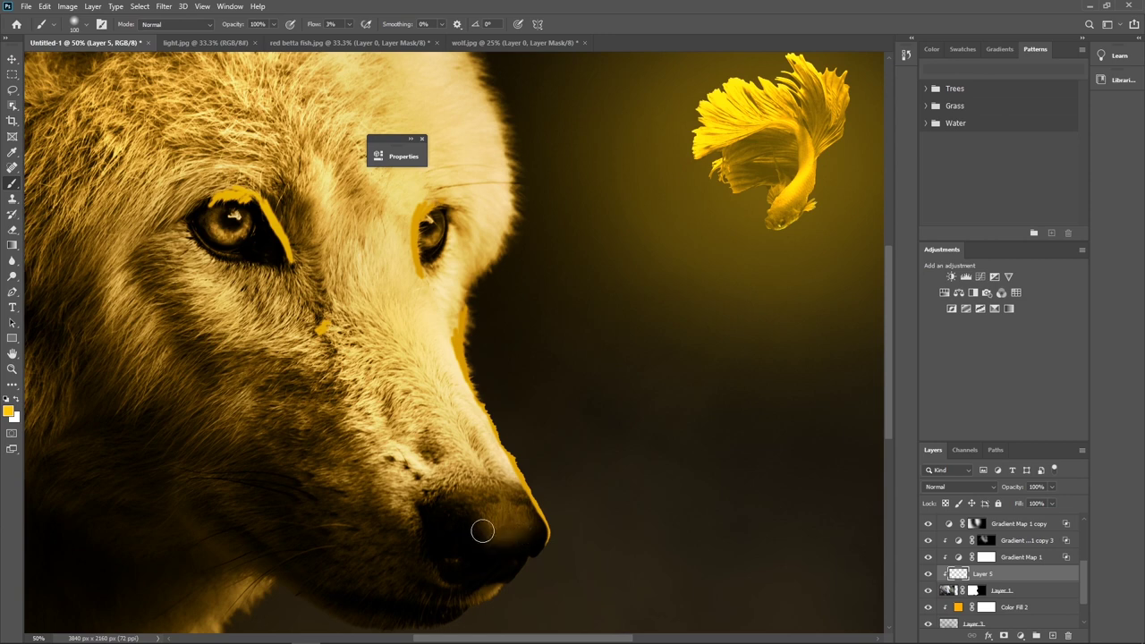
key("ctrl+minus")
left_click(956, 487)
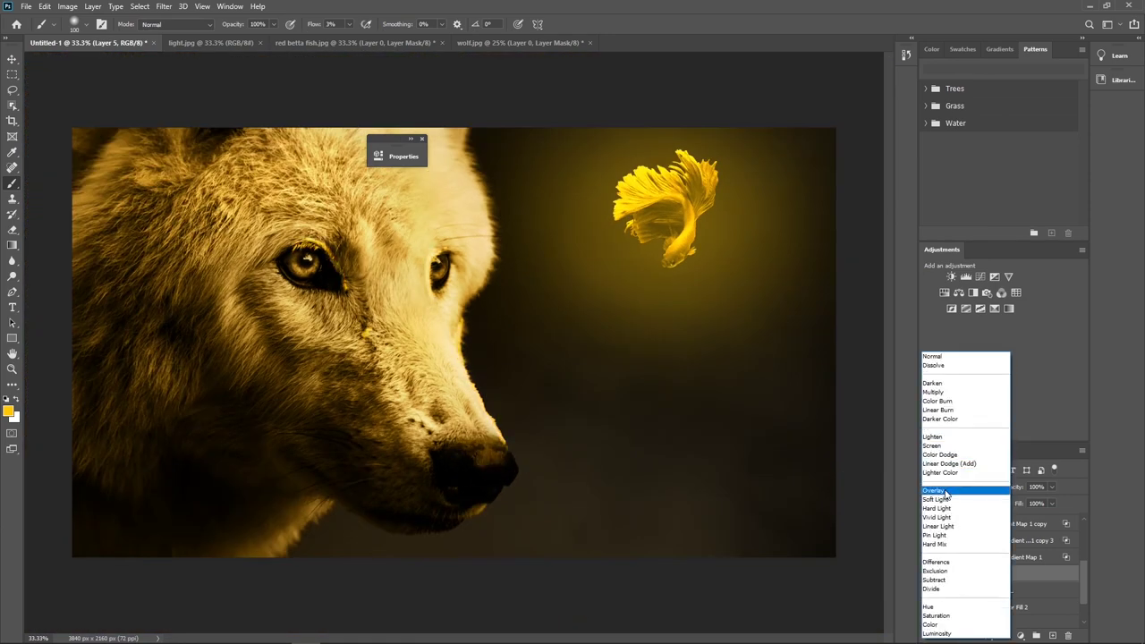
Step: Set Layer 5 to Screen blend mode at 50% opacity
left_click(935, 446)
left_click_drag(1025, 486, 1007, 491)
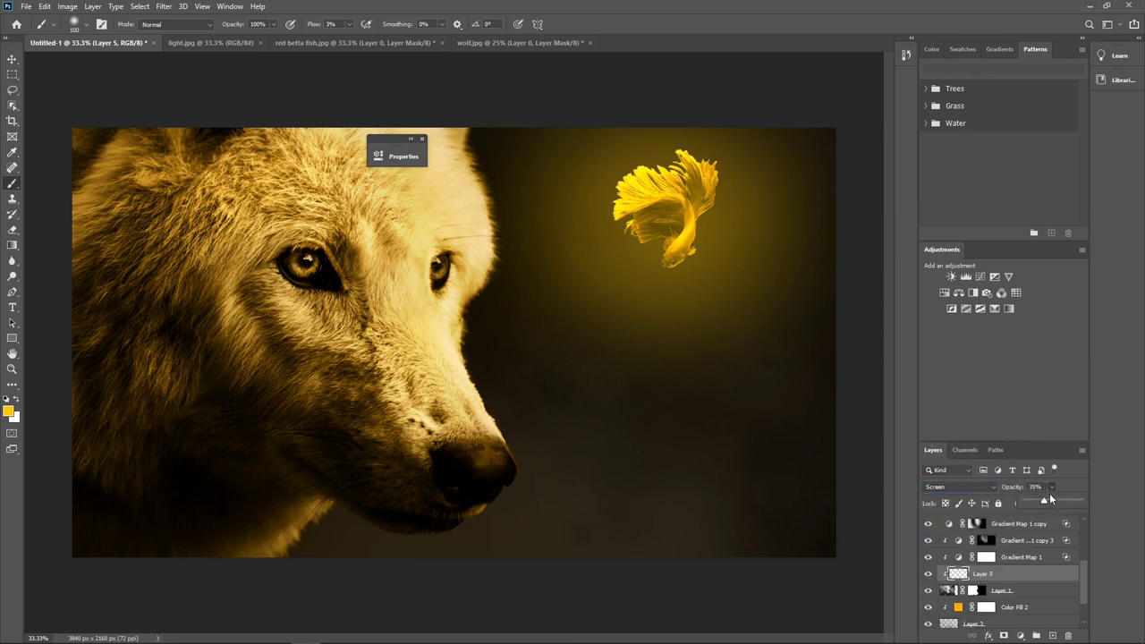
type("40")
type("50")
Step: Mask Layer 5, hiding the glow on the nose tip with black and restoring some with white
left_click(1004, 635)
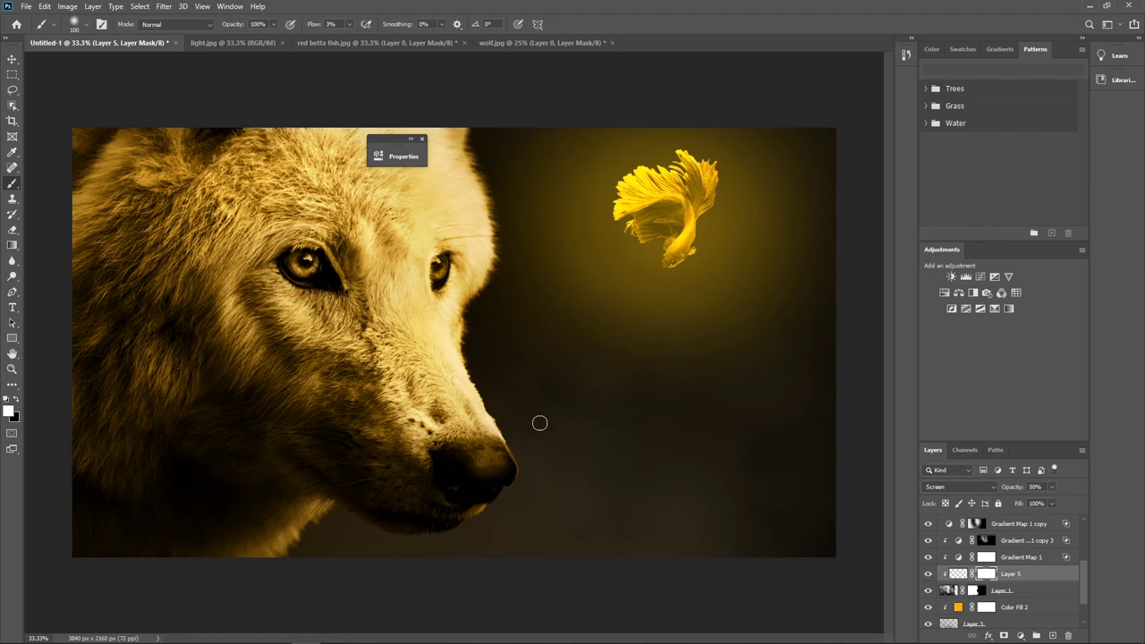
key("x")
key("ctrl+plus")
key("ctrl+plus")
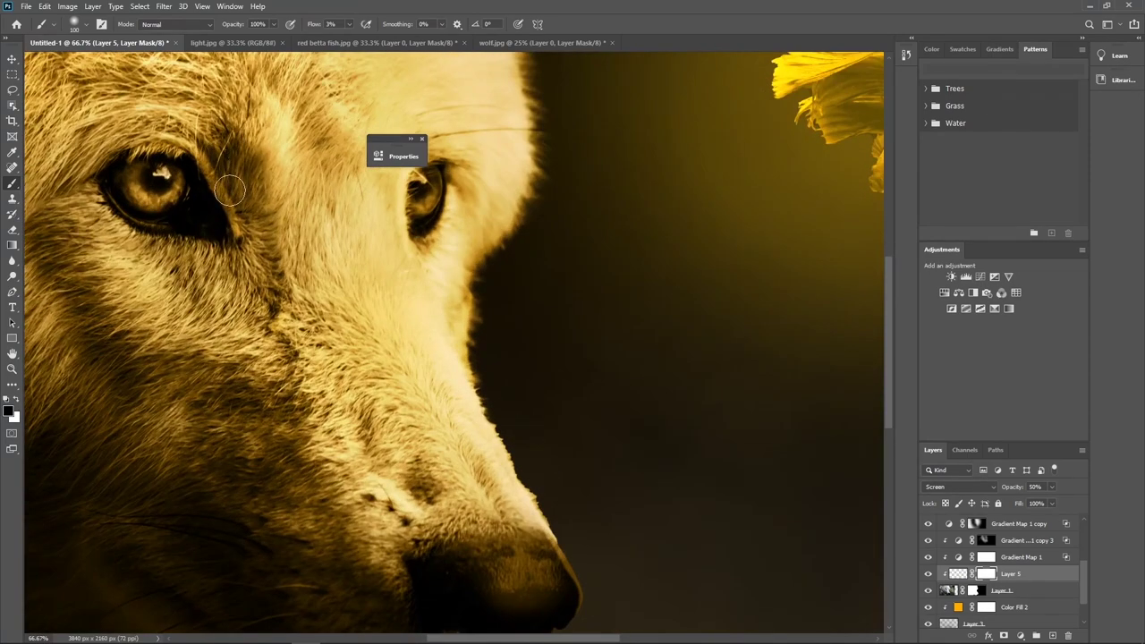
scroll(392, 278, "up", 2)
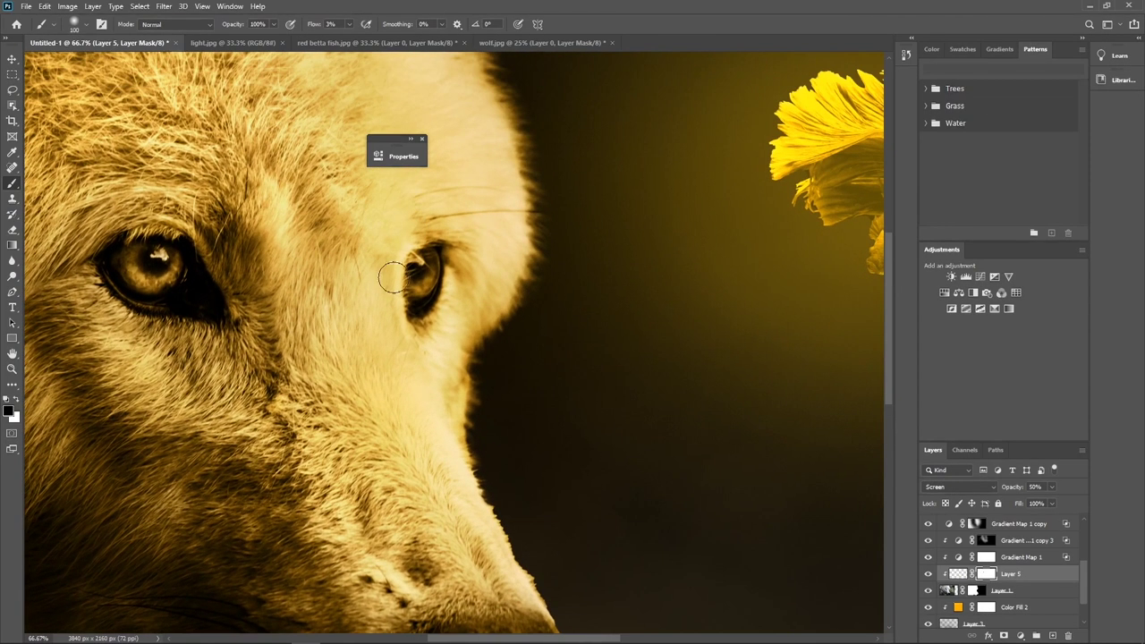
scroll(376, 322, "down", 4)
scroll(376, 322, "right", 2)
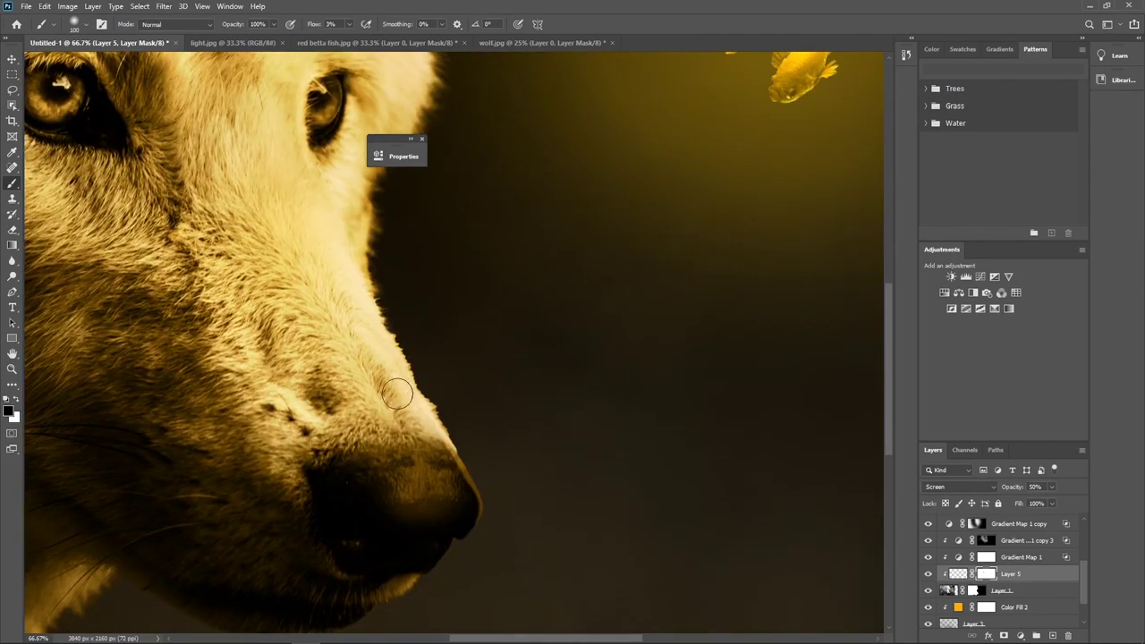
mouse_move(452, 471)
left_mouse_down()
mouse_move(440, 459)
mouse_move(468, 504)
mouse_move(435, 459)
left_mouse_up()
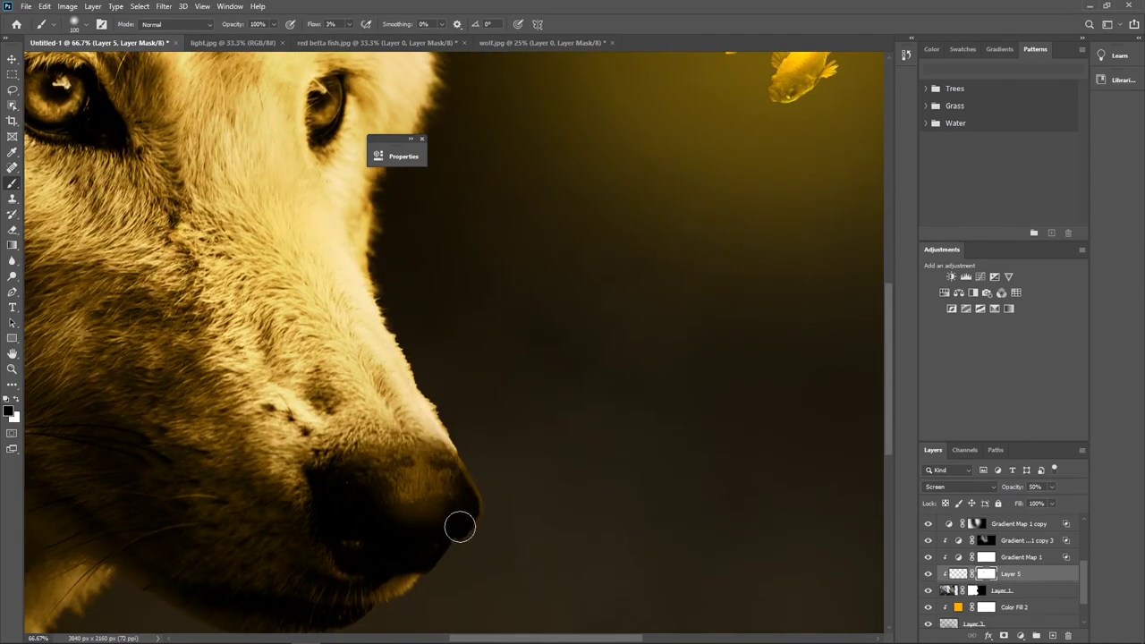
key("x")
key("x")
mouse_move(417, 517)
left_mouse_down()
mouse_move(452, 506)
mouse_move(370, 486)
left_mouse_up()
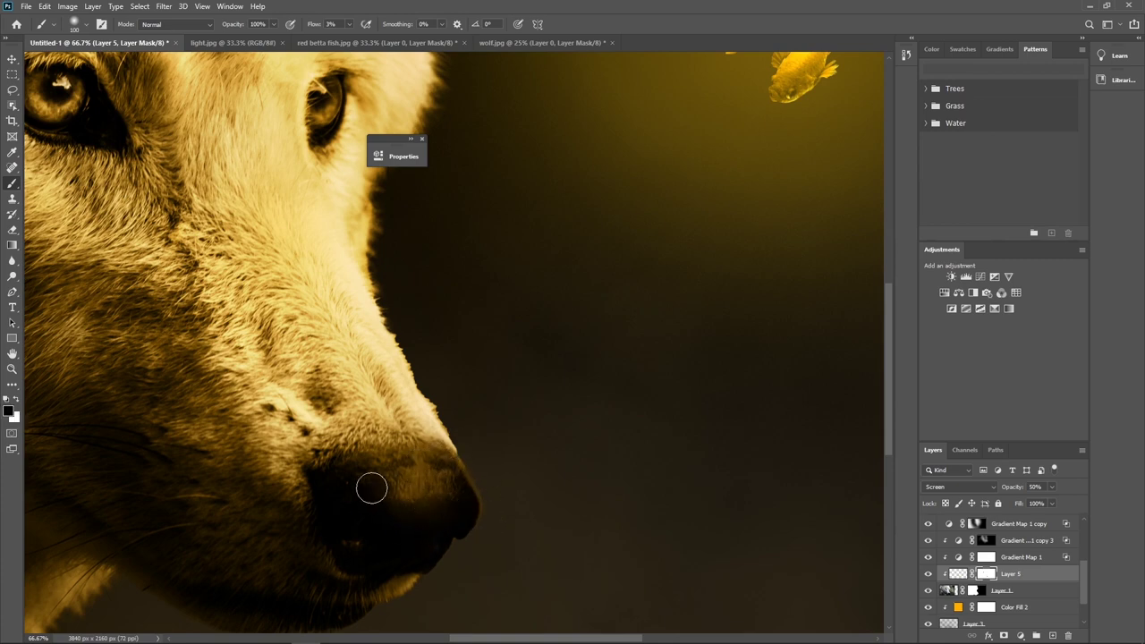
Step: Zoom out, select Layer 4 and switch to the light.jpg bokeh image
key("ctrl+minus")
key("ctrl+minus")
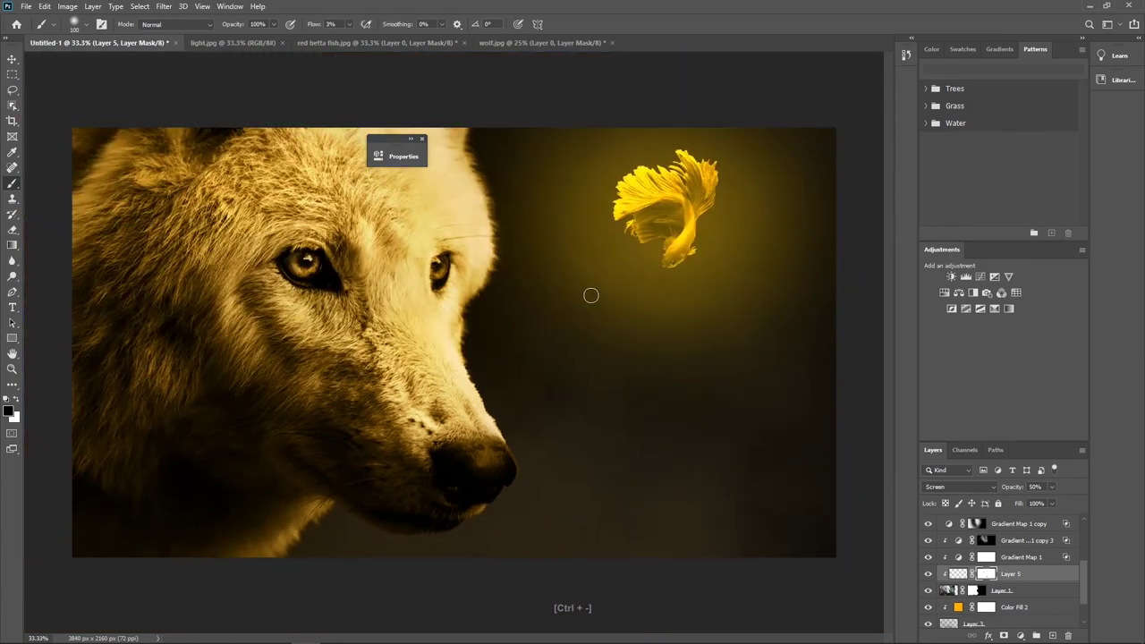
key("ctrl+minus")
key("v")
scroll(1081, 584, "up", 3)
scroll(1081, 583, "up", 2)
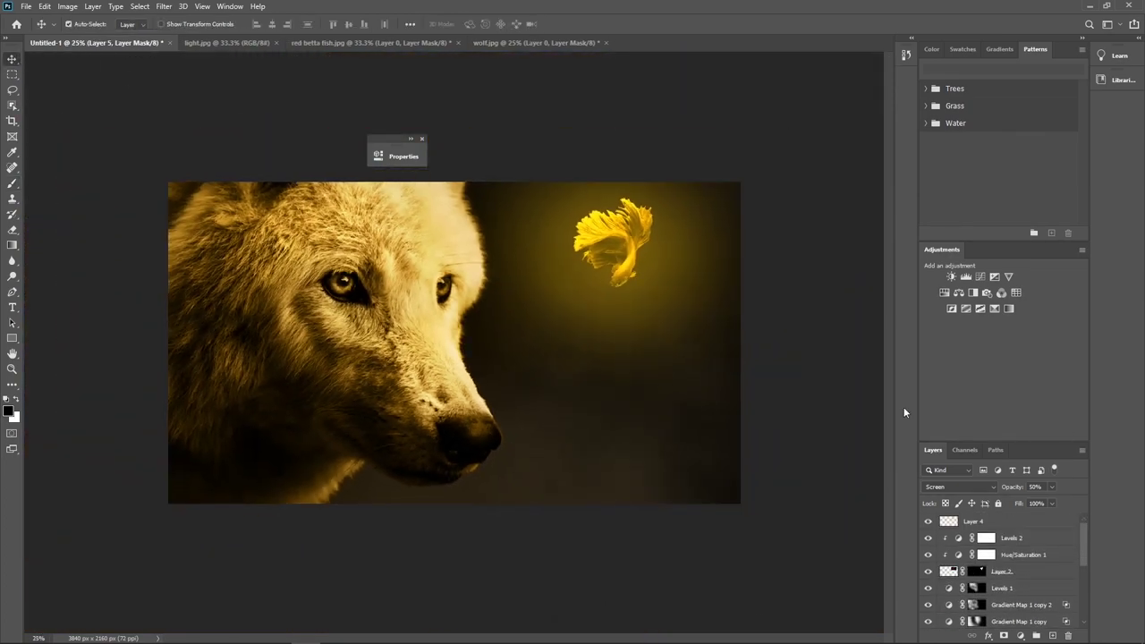
left_click(973, 522)
left_click(206, 42)
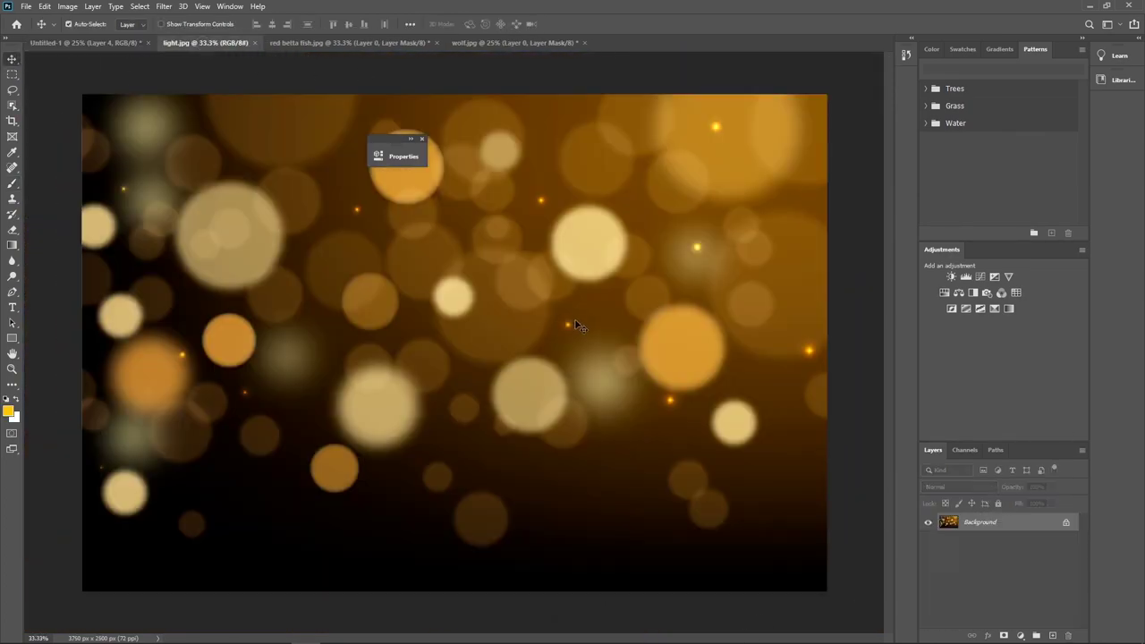
Step: Bring the bokeh photo into Untitled-1 as Layer 6, scaled to cover the canvas
mouse_move(579, 269)
left_mouse_down()
mouse_move(452, 392)
mouse_move(455, 359)
left_mouse_up()
key("ctrl+t")
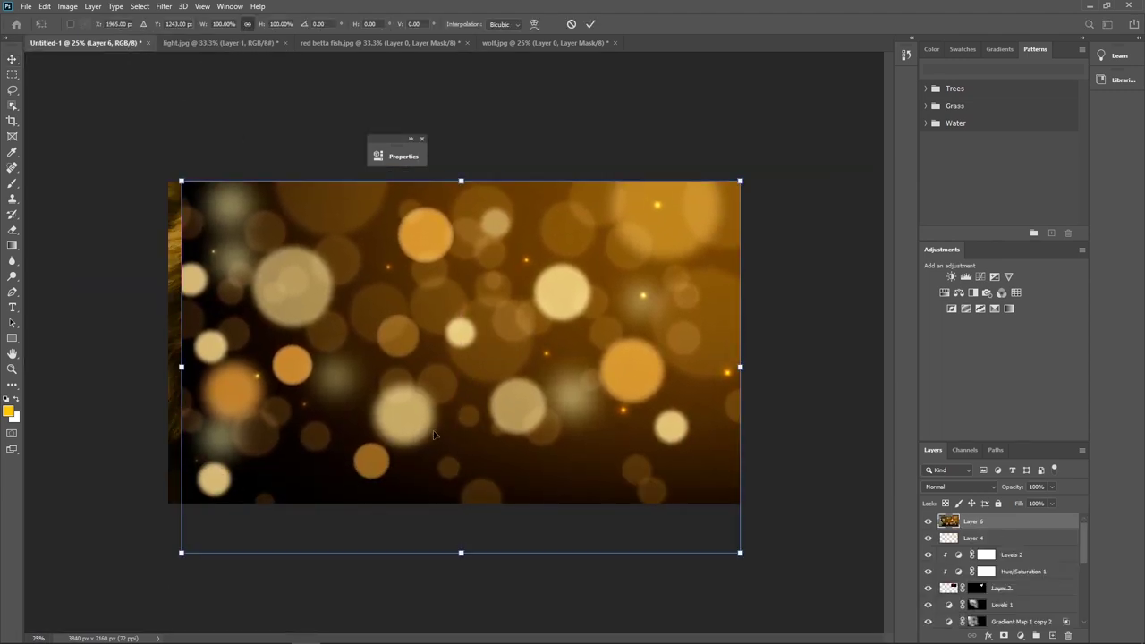
left_click_drag(179, 552, 166, 565)
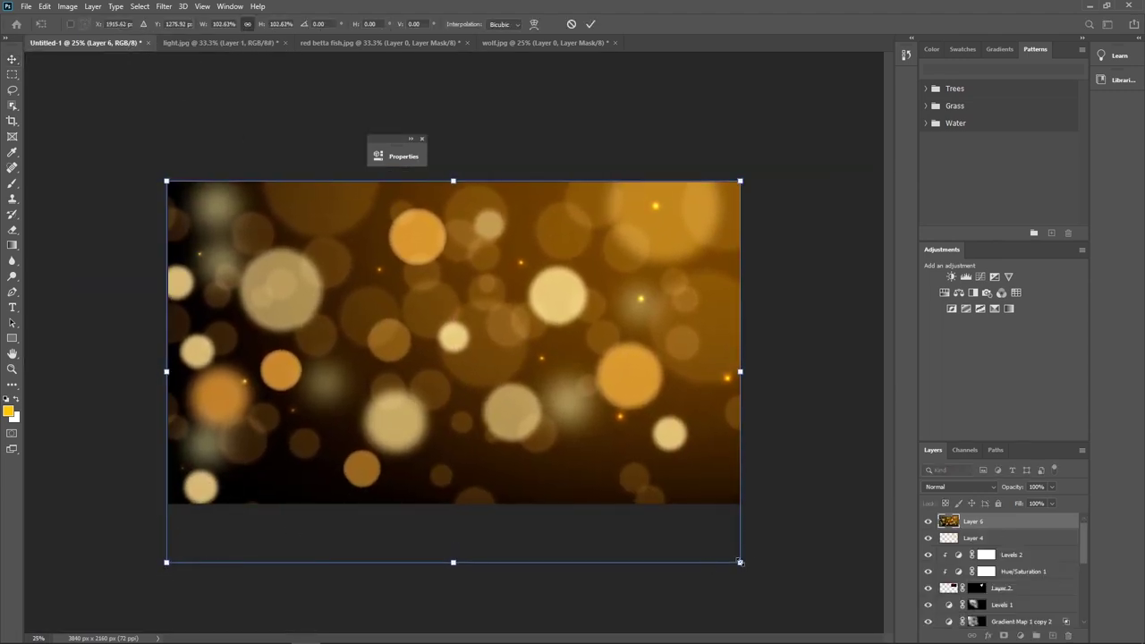
left_click_drag(740, 558, 741, 565)
key("Return")
Step: Set Layer 6 to Screen at 30% opacity and add a layer mask
left_click(957, 487)
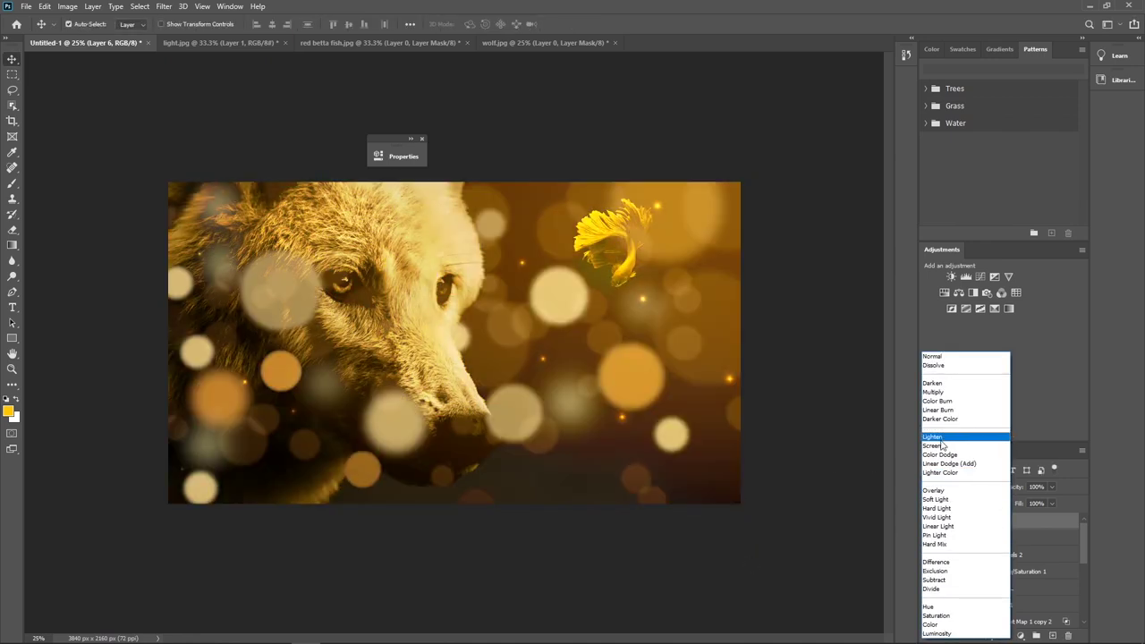
left_click(944, 444)
left_click_drag(1003, 489, 1013, 483)
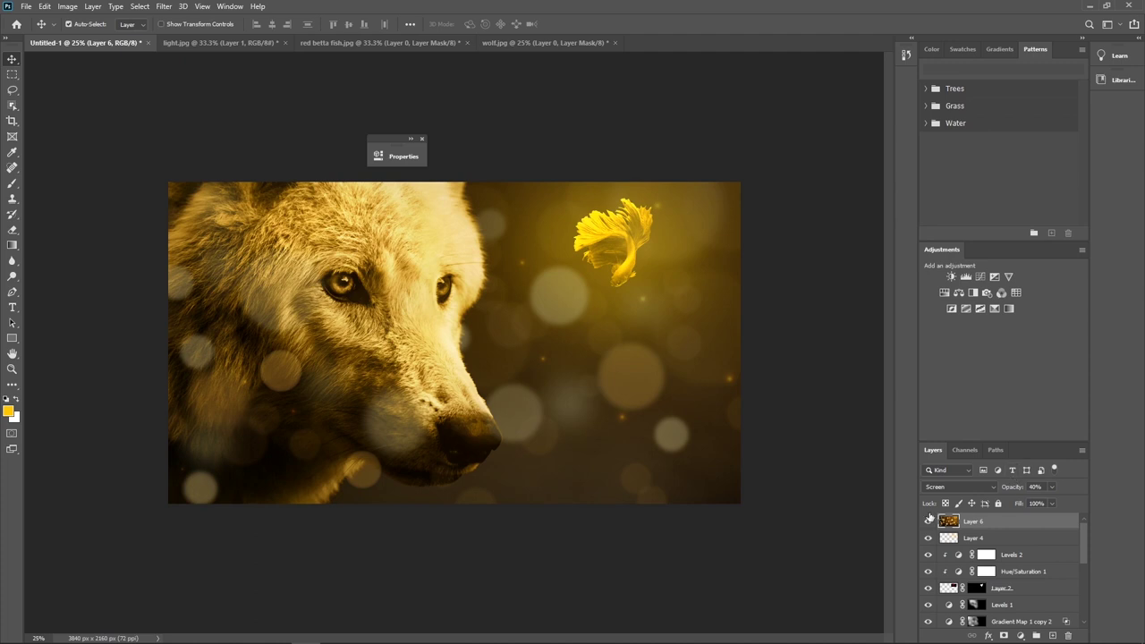
type("30")
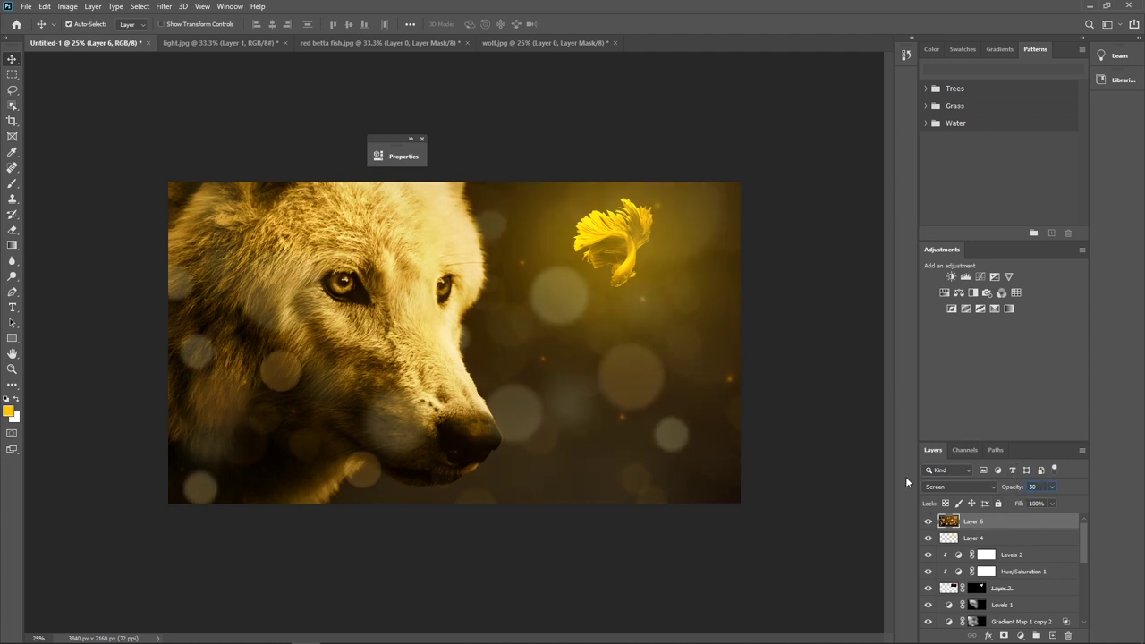
left_click(1006, 635)
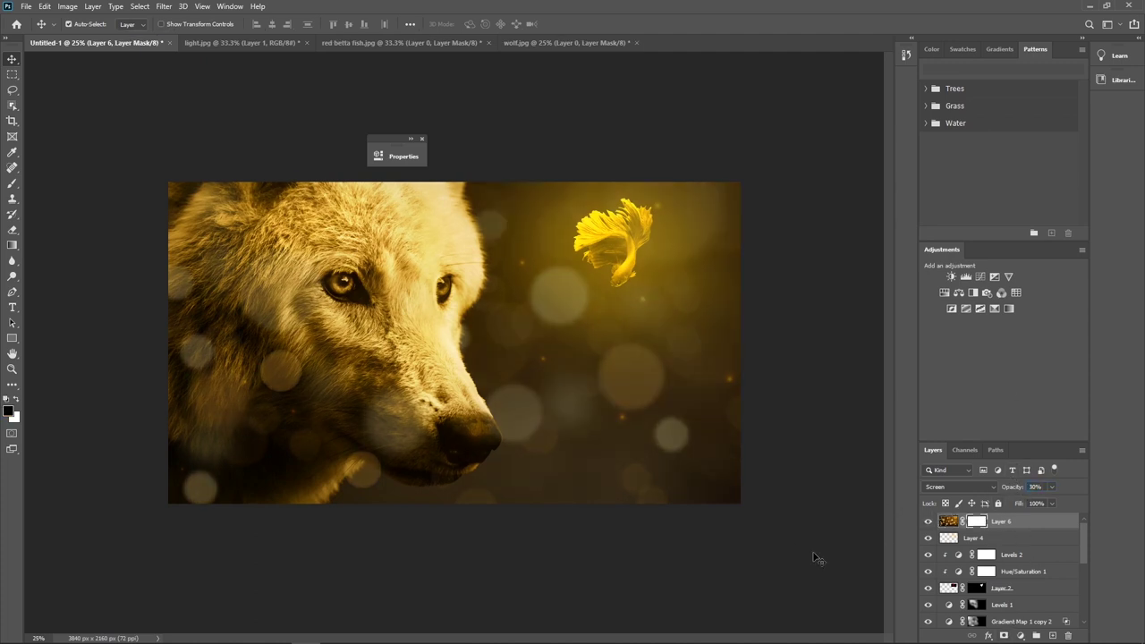
Step: Paint black on Layer 6's mask with a 300 px, 10% flow brush over the wolf's head and cheek
key("b")
key("bracketright")
key("bracketright")
key("bracketright")
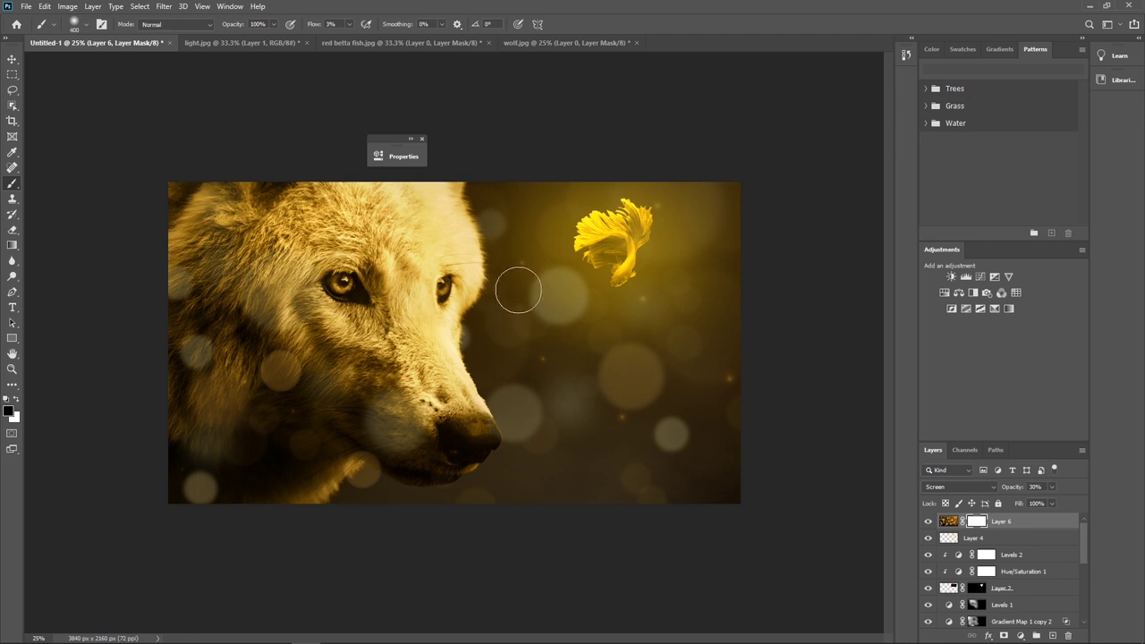
left_click_drag(272, 237, 260, 223)
left_click(349, 24)
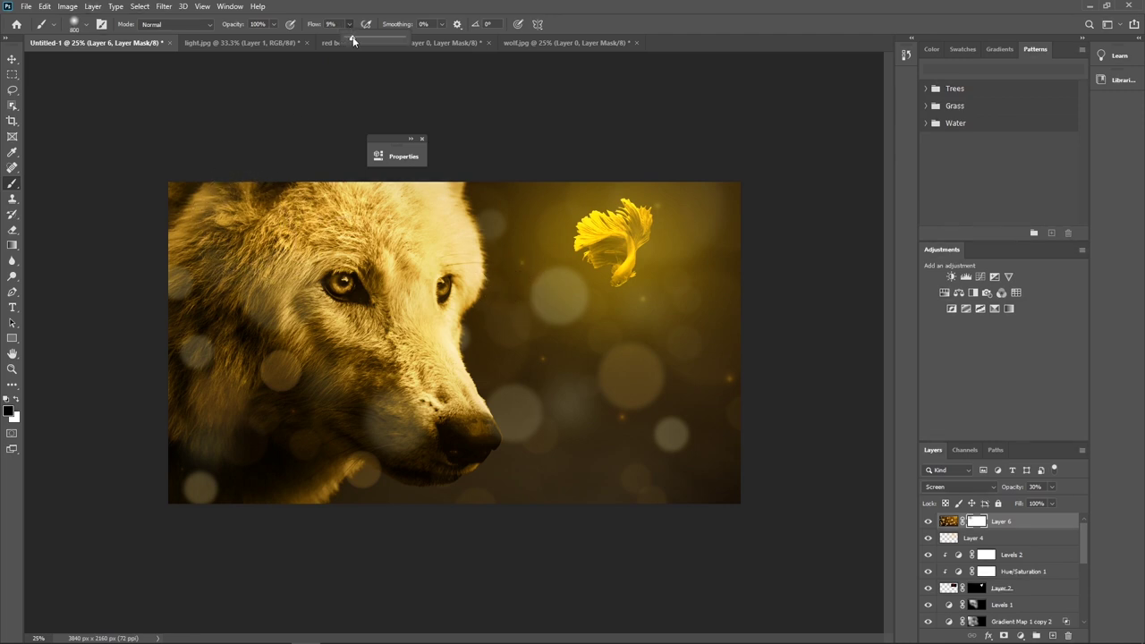
left_click_drag(352, 40, 355, 40)
mouse_move(246, 269)
left_mouse_down()
mouse_move(291, 361)
mouse_move(365, 466)
mouse_move(335, 453)
mouse_move(266, 287)
mouse_move(231, 253)
mouse_move(238, 197)
mouse_move(258, 279)
mouse_move(414, 293)
mouse_move(389, 422)
mouse_move(427, 439)
mouse_move(325, 415)
mouse_move(343, 442)
mouse_move(397, 396)
mouse_move(287, 223)
mouse_move(371, 259)
mouse_move(396, 415)
mouse_move(387, 226)
mouse_move(358, 192)
mouse_move(376, 354)
mouse_move(376, 273)
mouse_move(420, 401)
left_mouse_up()
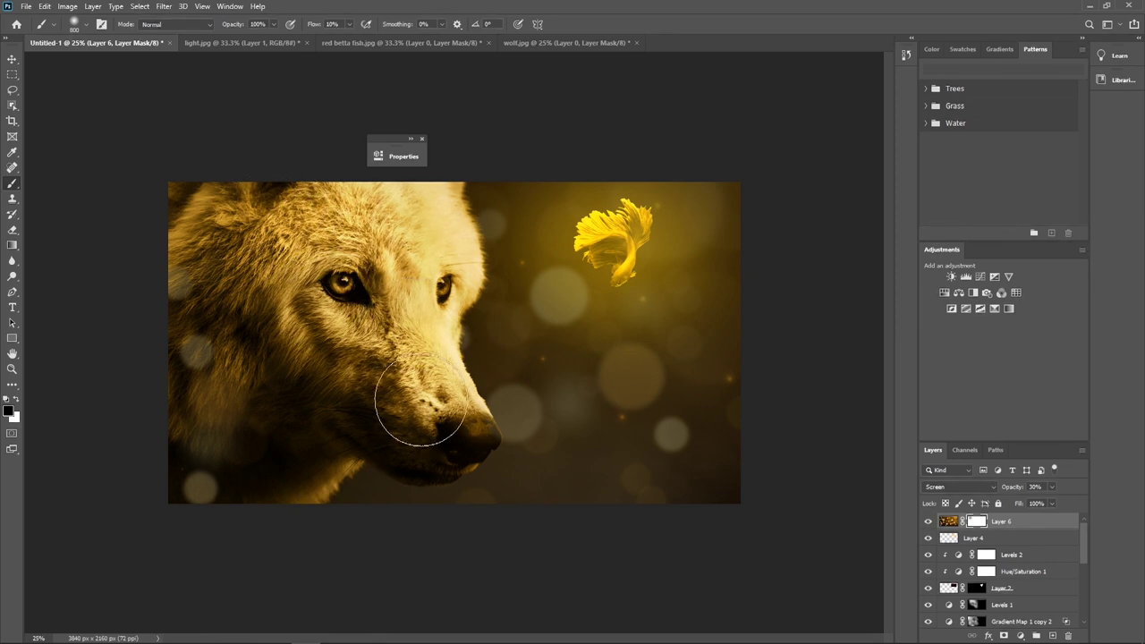
left_click_drag(1084, 546, 1078, 624)
Step: Create new Layer 7 below Layer 5 and darken the shadow under the wolf's nose
key("alt+bracketright")
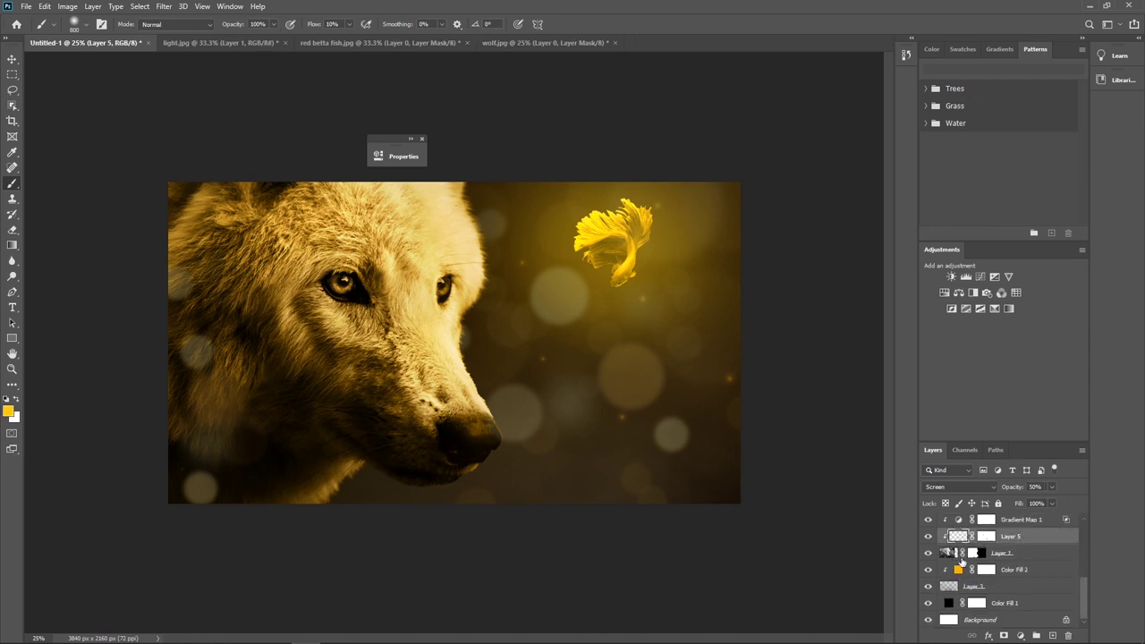
left_click(1052, 636, "ctrl")
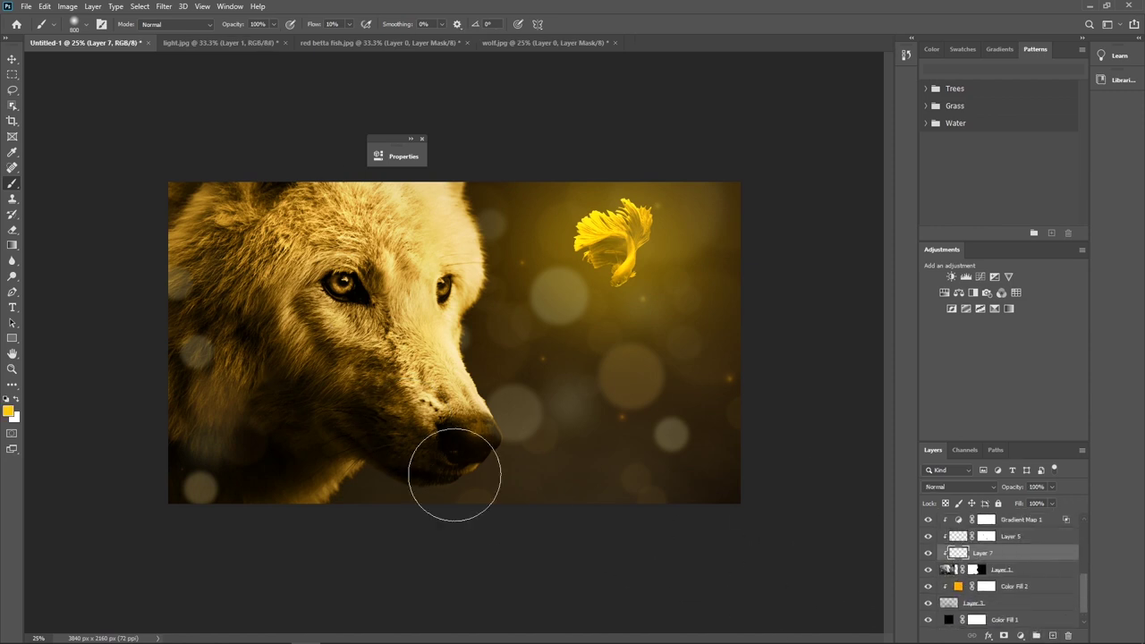
key("bracketleft")
key("bracketleft")
key("bracketleft")
scroll(419, 426, "up", 2)
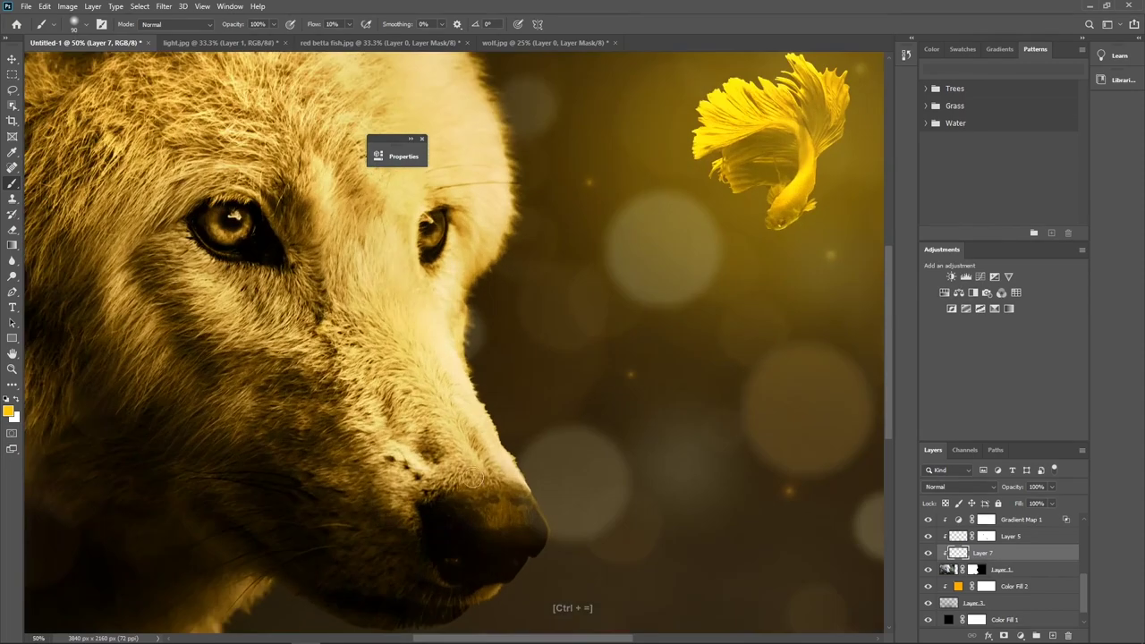
scroll(466, 322, "down", 3)
key("d")
left_click_drag(489, 383, 518, 370)
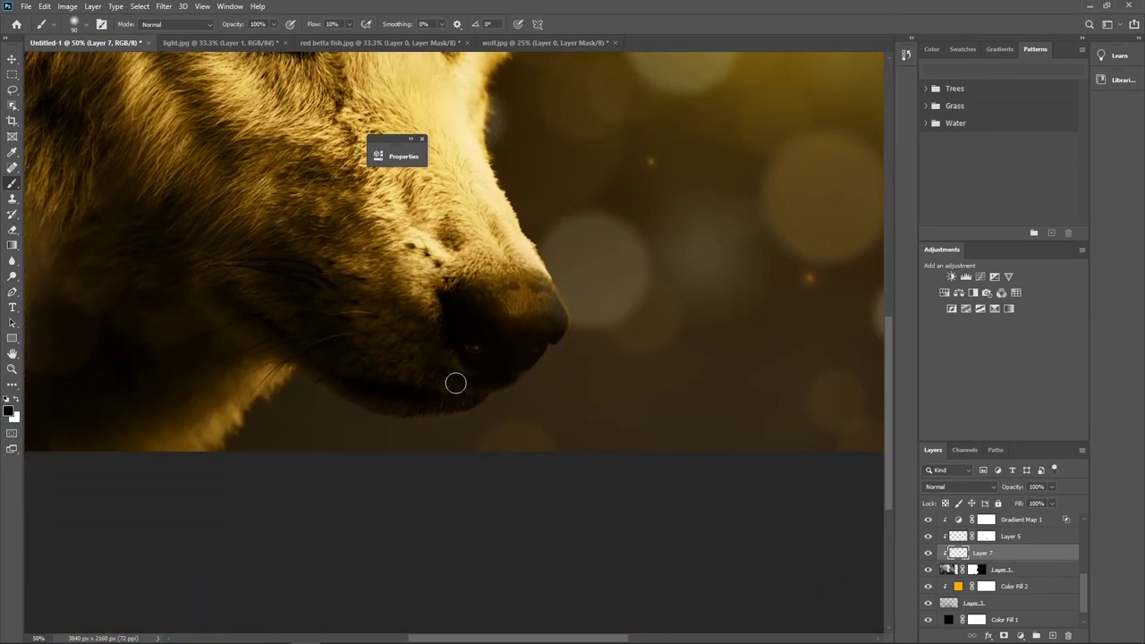
Step: Darken the lower-left edge of the image beside the wolf's cheek with a large soft brush
scroll(645, 441, "down", 2)
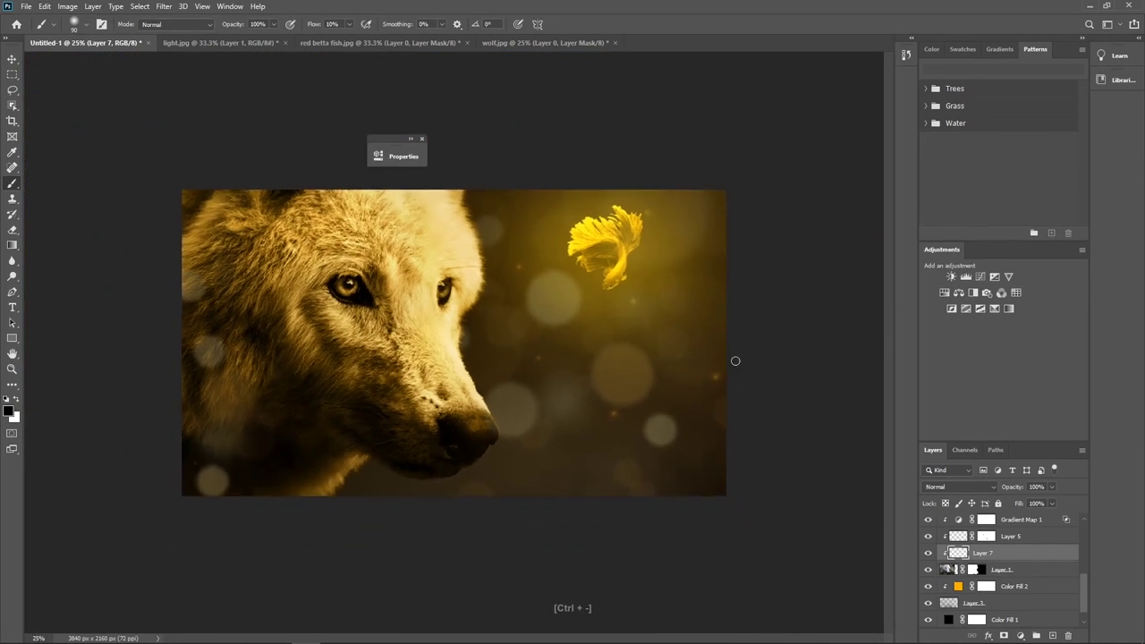
scroll(644, 375, "down", 1)
scroll(420, 425, "up", 1)
key("bracketright")
key("bracketright")
key("bracketright")
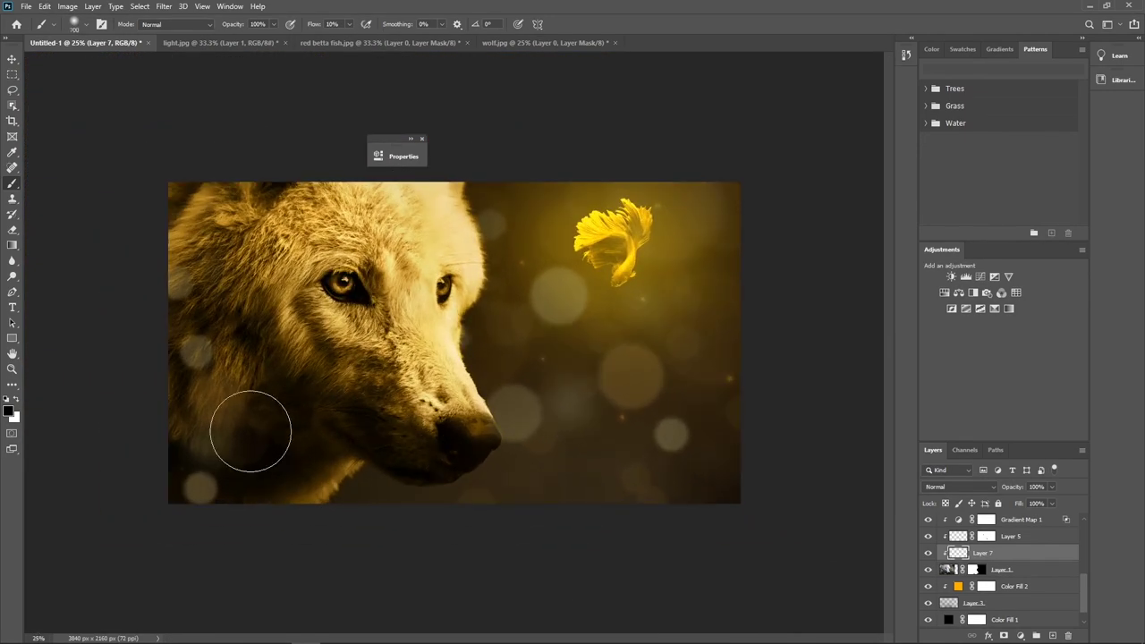
key("bracketright")
key("bracketright")
key("bracketright")
left_click_drag(166, 296, 167, 425)
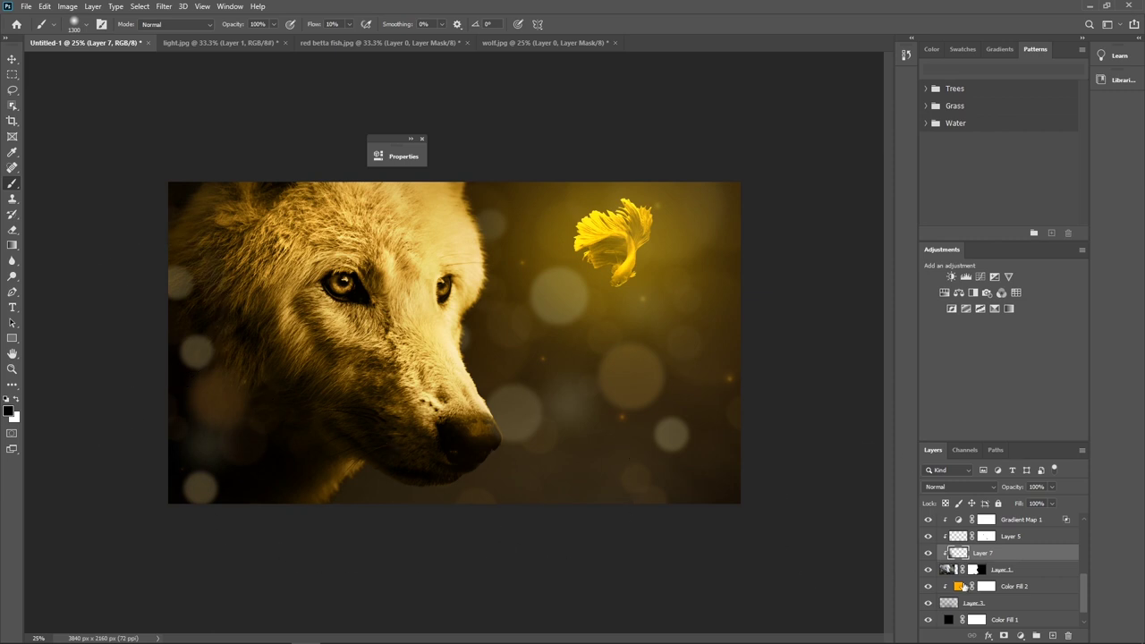
scroll(1083, 611, "down", 1)
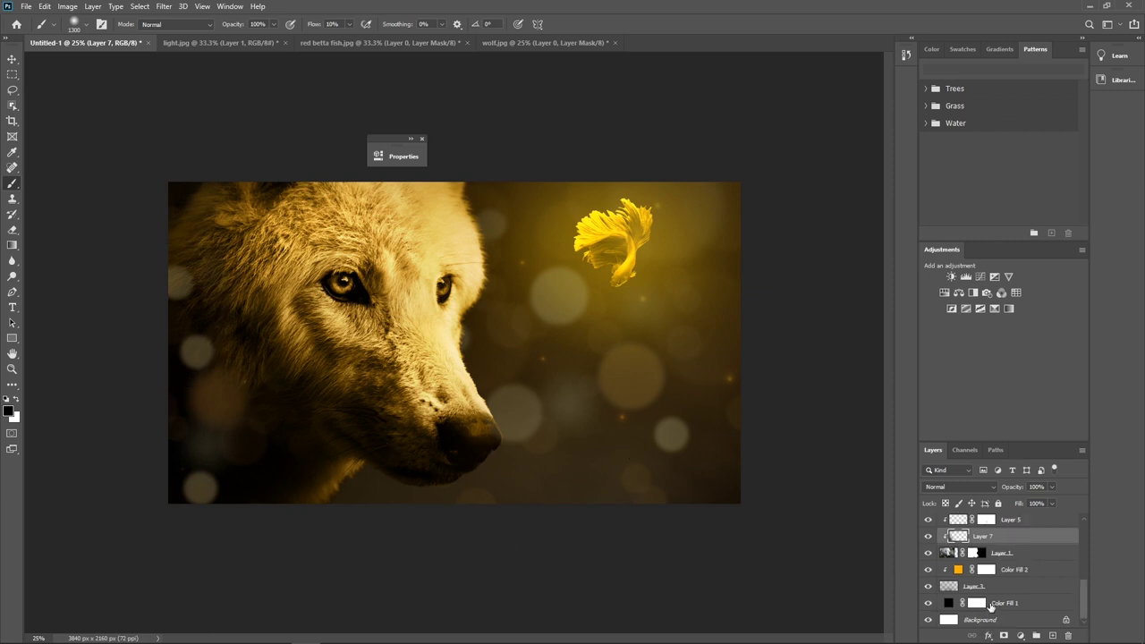
scroll(1083, 611, "up", 2)
scroll(1085, 597, "down", 2)
left_click(967, 591)
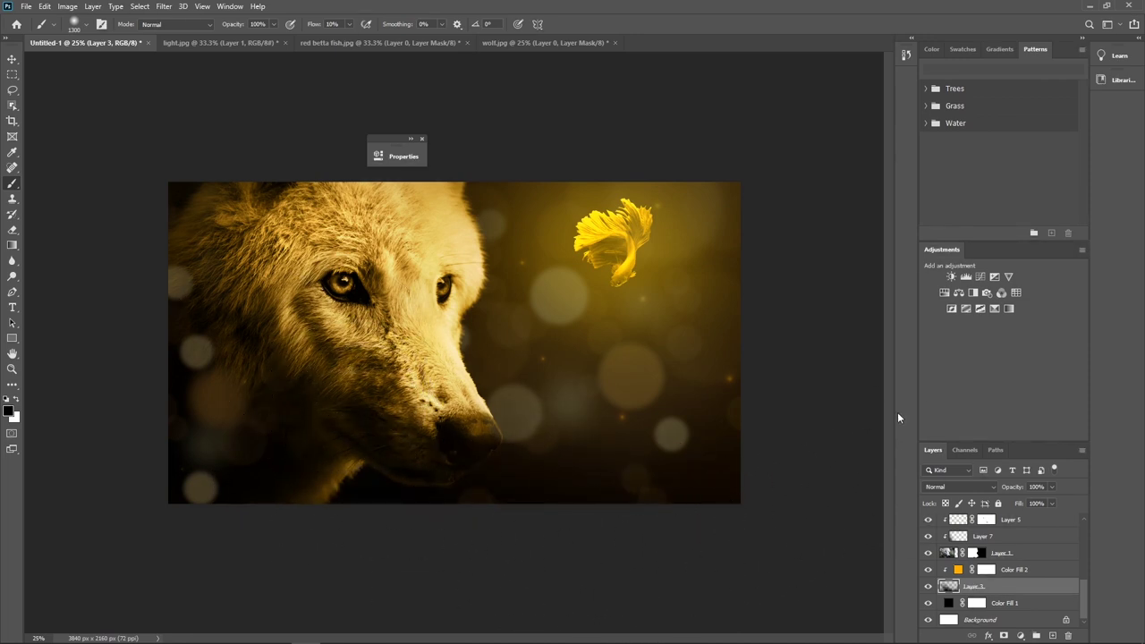
Step: Group the layers from Layer 5 through Color Fill 1 into Group 1
key("v")
left_click_drag(1084, 597, 1088, 528)
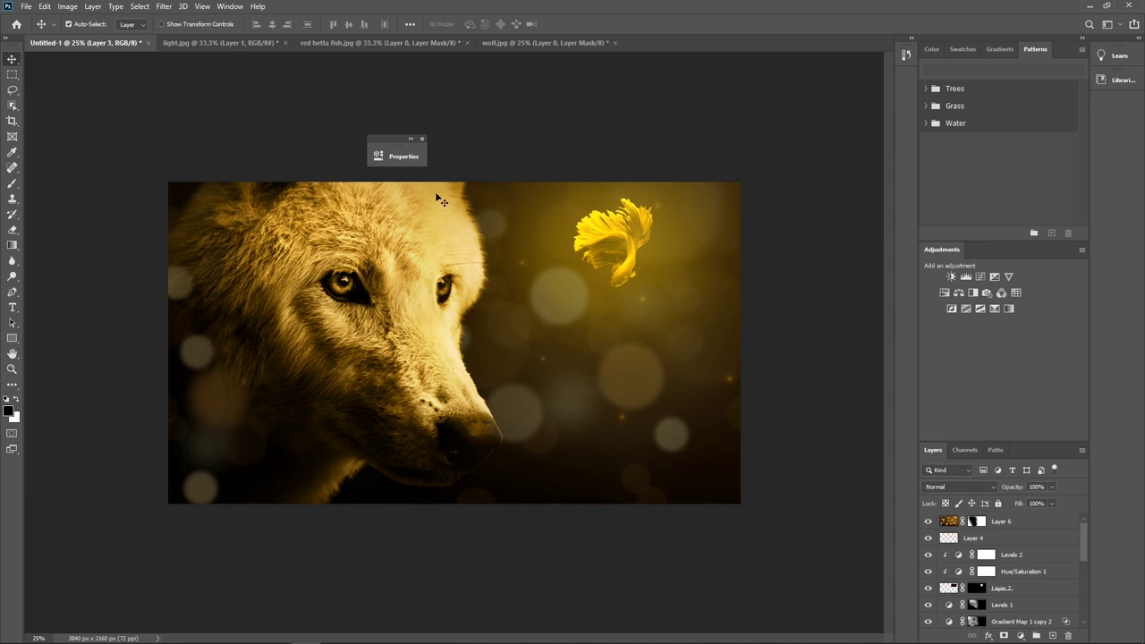
left_click_drag(392, 140, 984, 252)
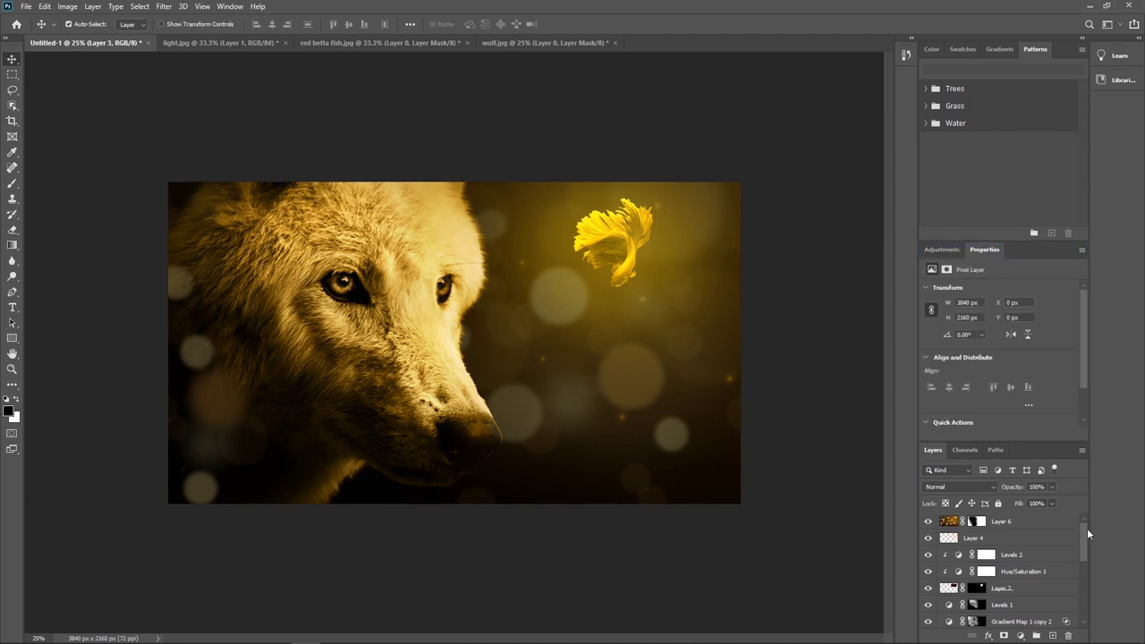
left_click(1020, 523)
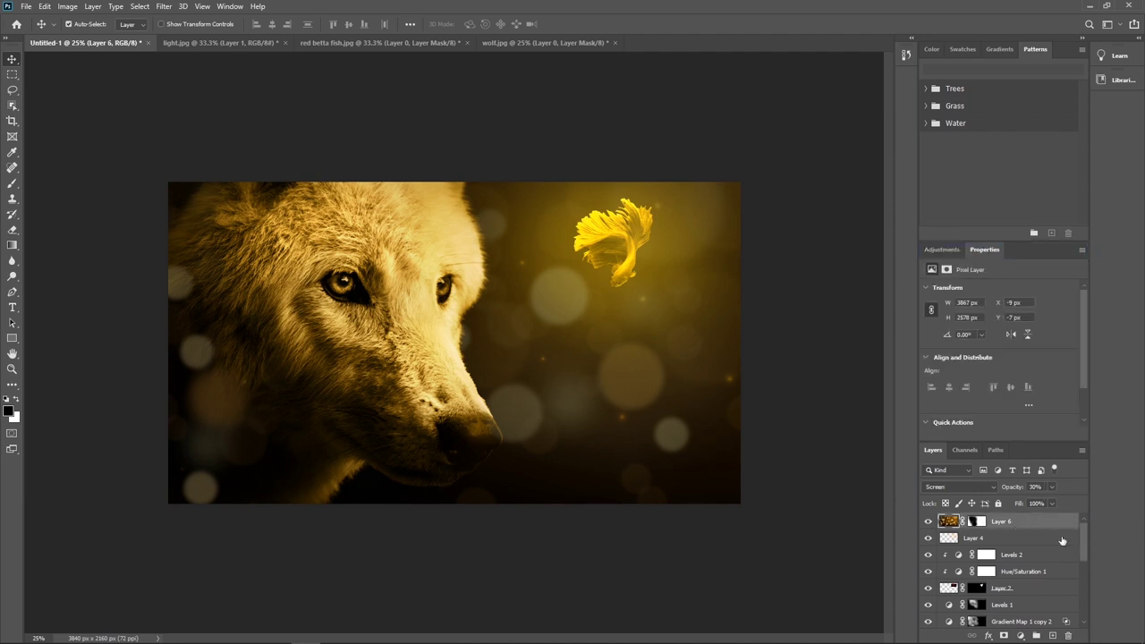
scroll(1020, 573, "down", 5)
left_click(1021, 607, "shift")
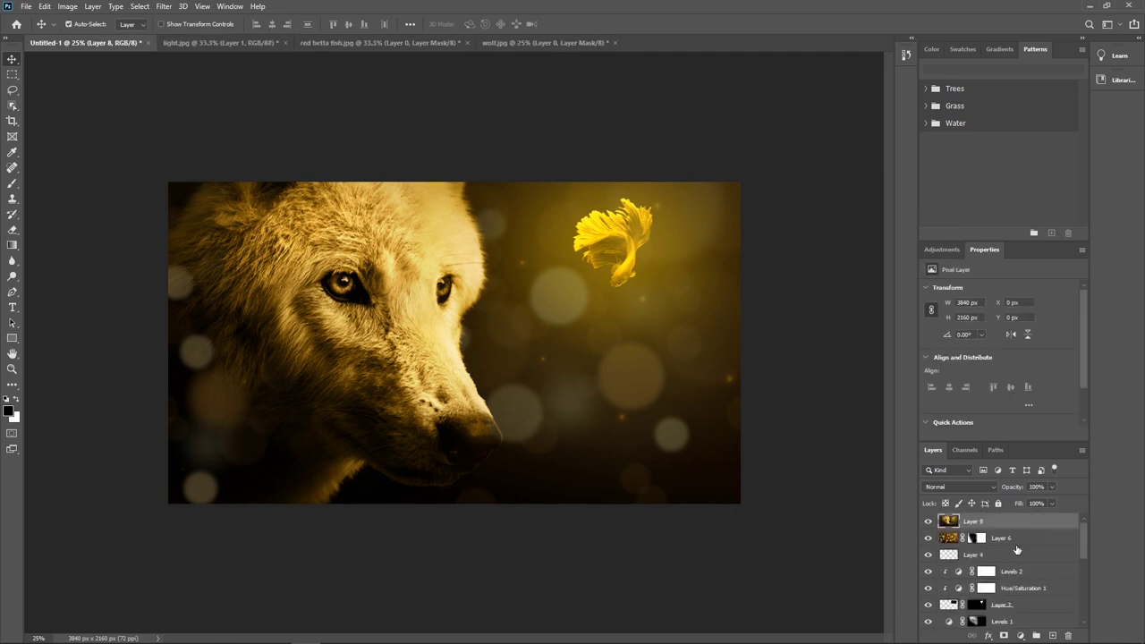
left_click(1015, 616, "shift")
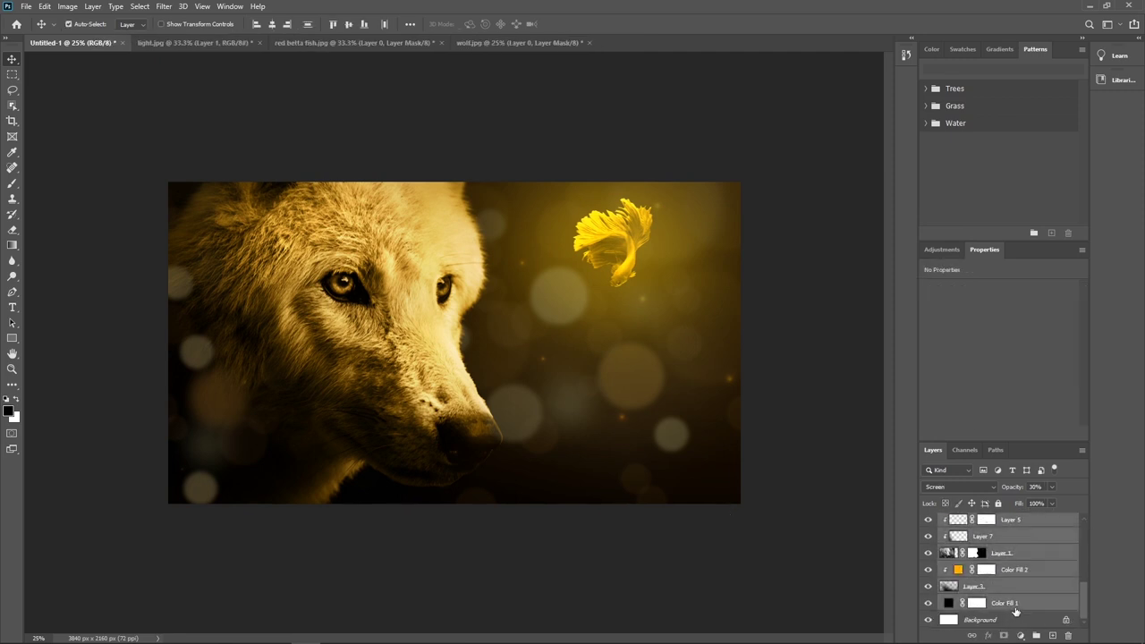
key("ctrl+g")
Step: Stamp all visible layers into merged Layer 8 and duplicate it as Layer 8 copy
key("ctrl+shift+alt+e")
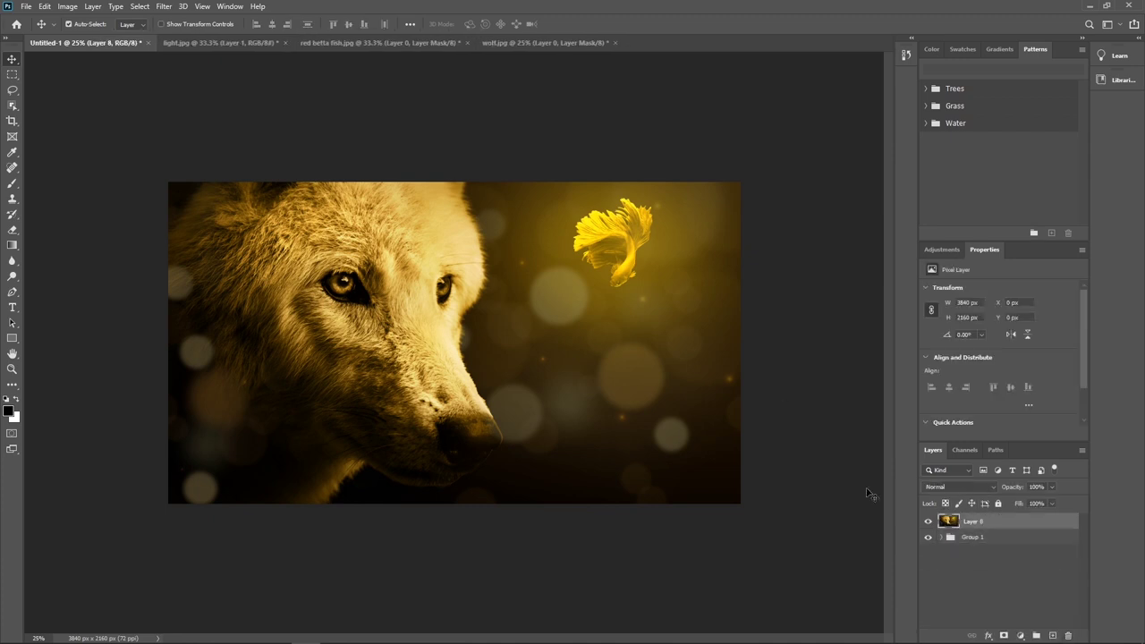
key("ctrl+j")
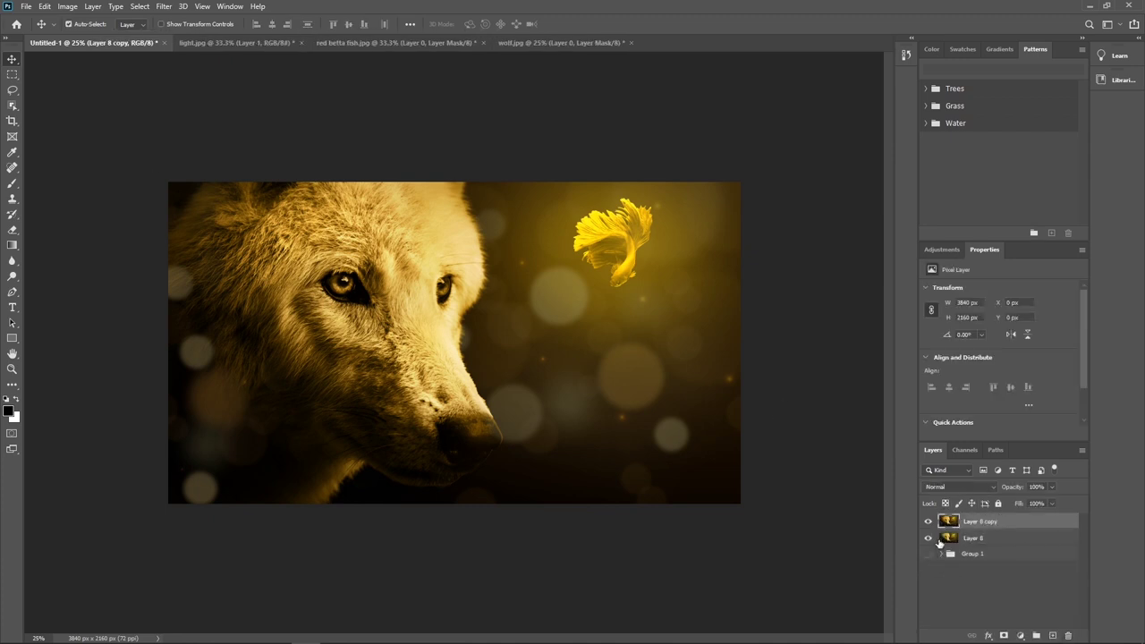
left_click(164, 7)
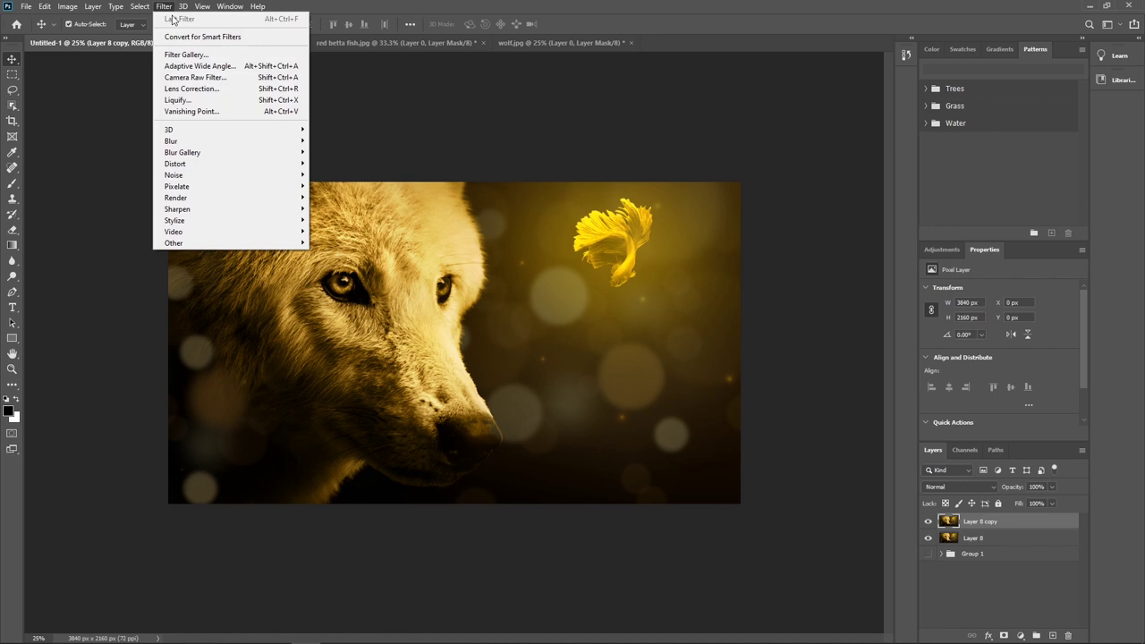
Step: Open Camera Raw on Layer 8 copy and warm it with Temperature +10 and Tint +20
left_click(187, 76)
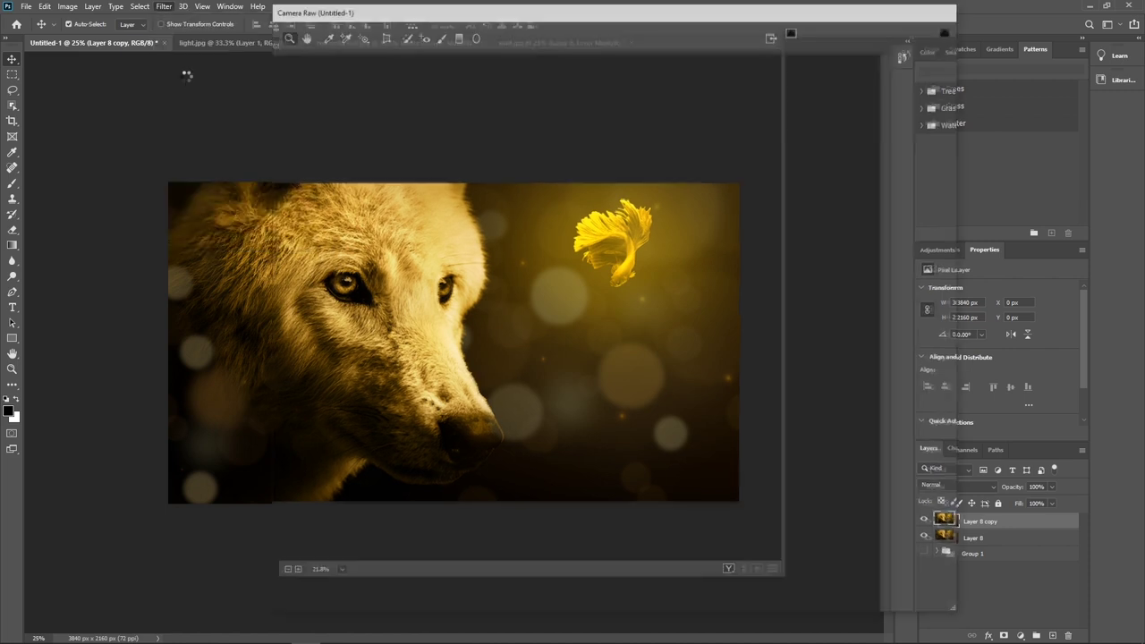
scroll(742, 294, "up", 1)
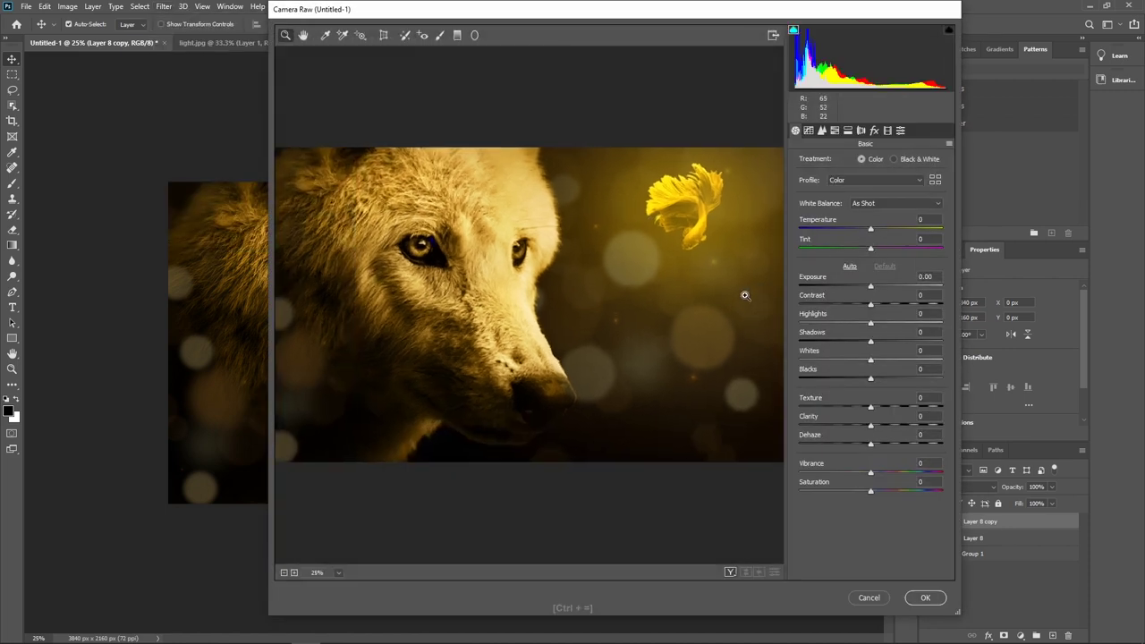
scroll(537, 331, "up", 1)
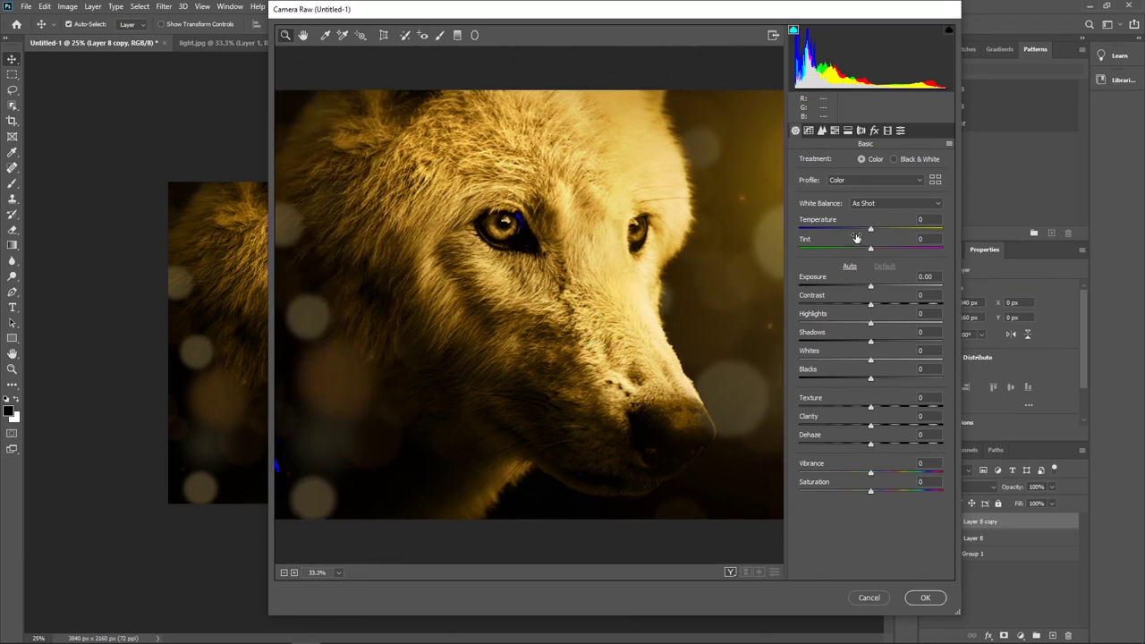
left_click_drag(870, 230, 880, 231)
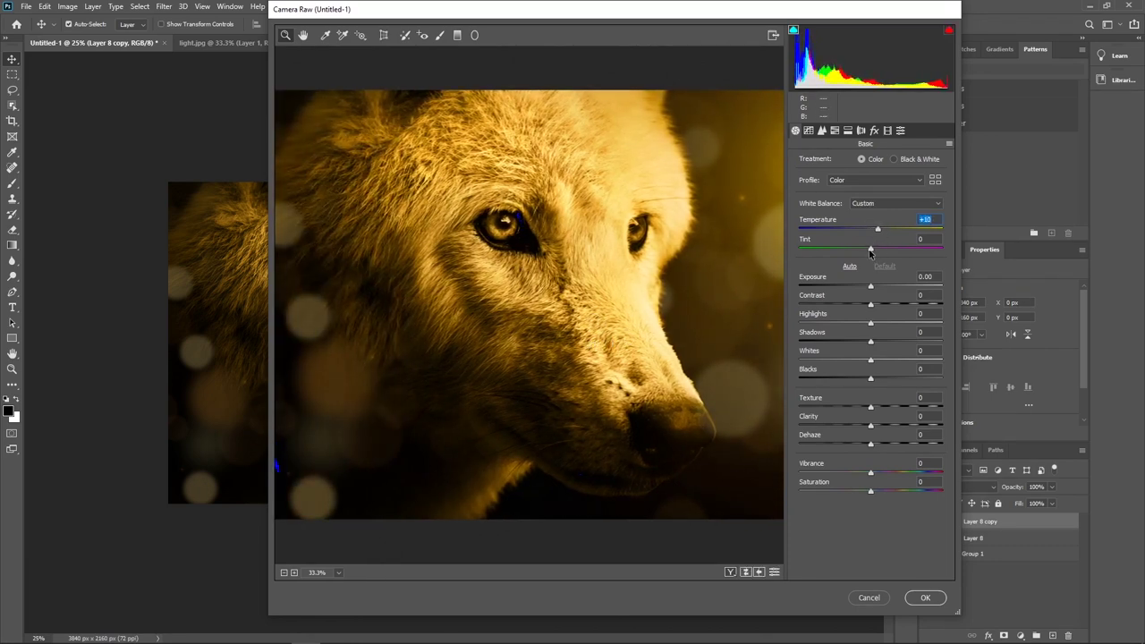
left_click_drag(871, 248, 877, 251)
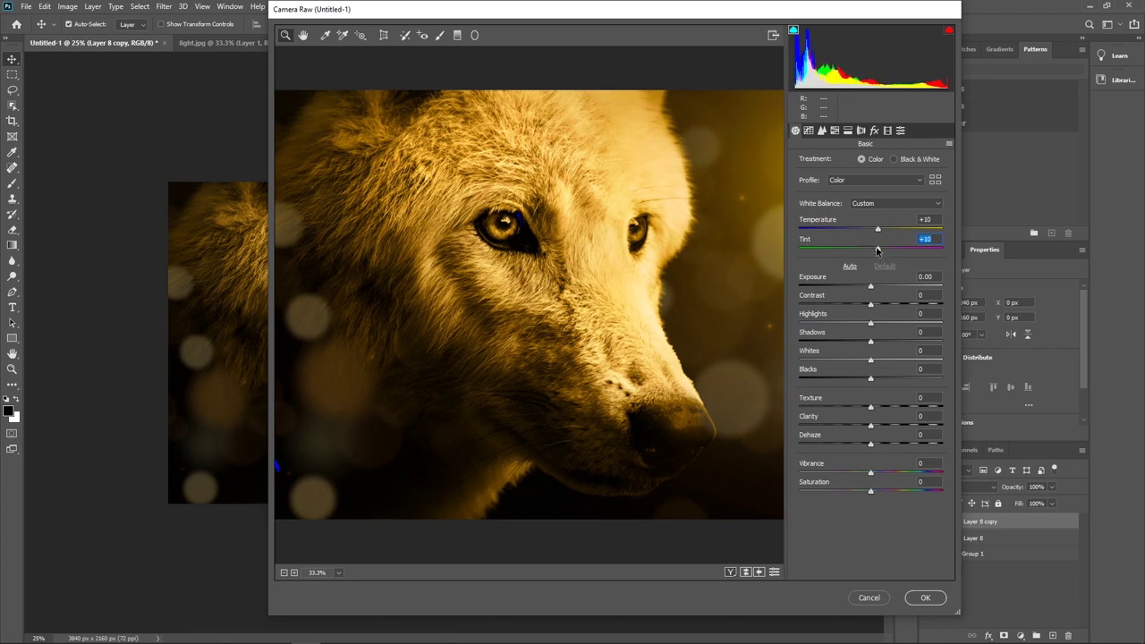
key("ctrl+minus")
key("ctrl+minus")
key("ctrl+minus")
key("ctrl+equal")
key("ctrl+equal")
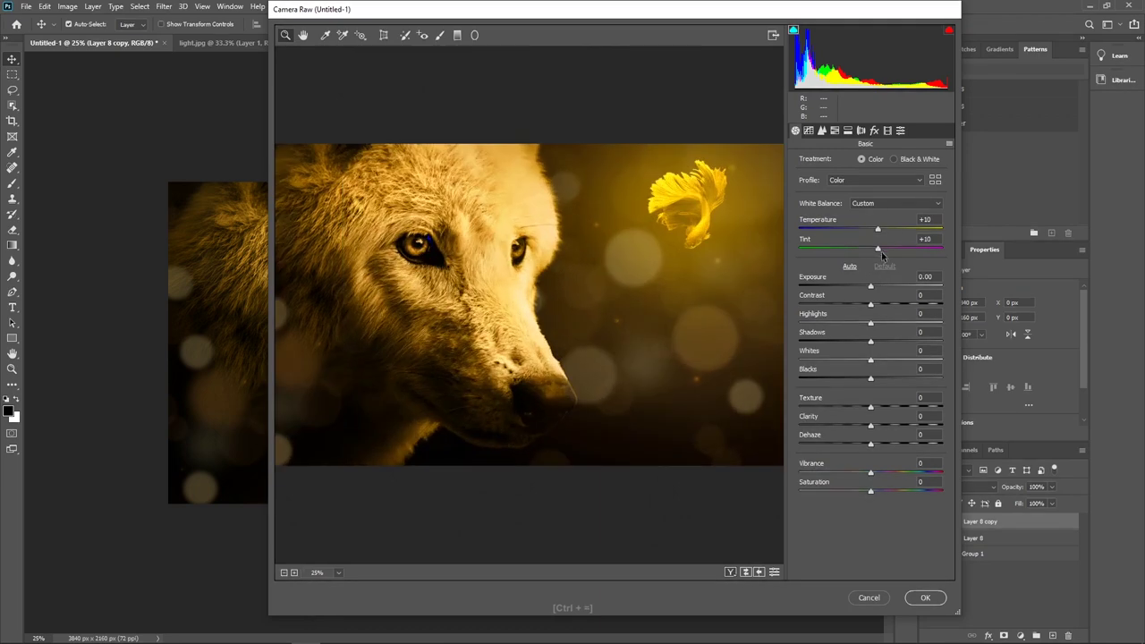
left_click_drag(878, 249, 886, 249)
type("5")
Step: Set Dehaze to -10 for a softer haze
left_click(869, 439)
type("-30")
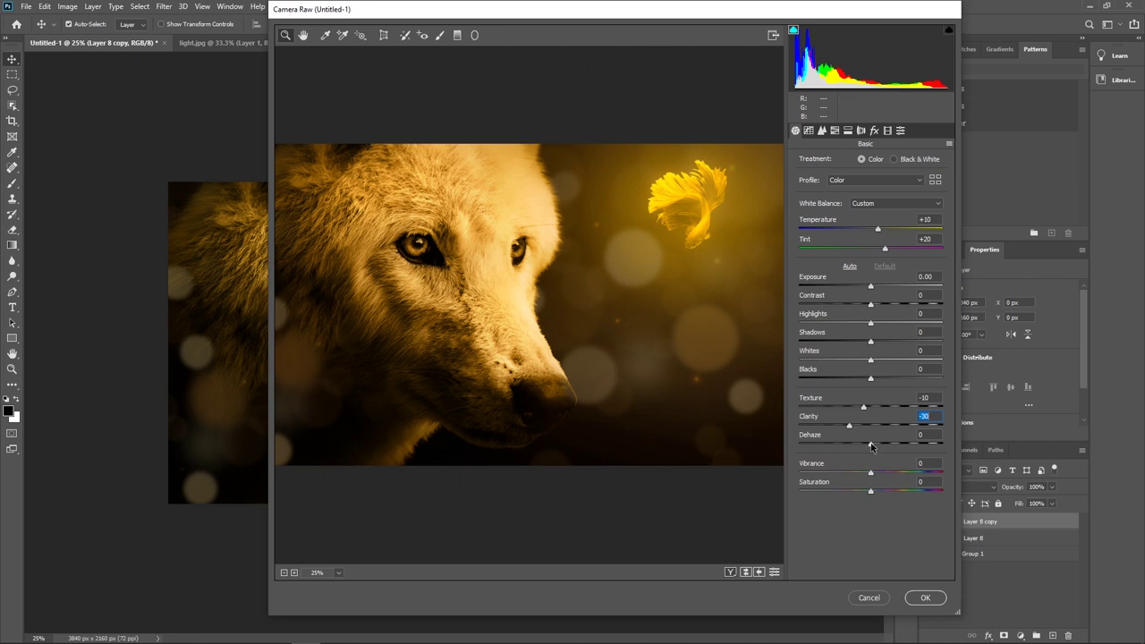
left_click_drag(872, 446, 877, 446)
left_click_drag(870, 445, 867, 444)
left_click_drag(870, 444, 864, 445)
type("-10")
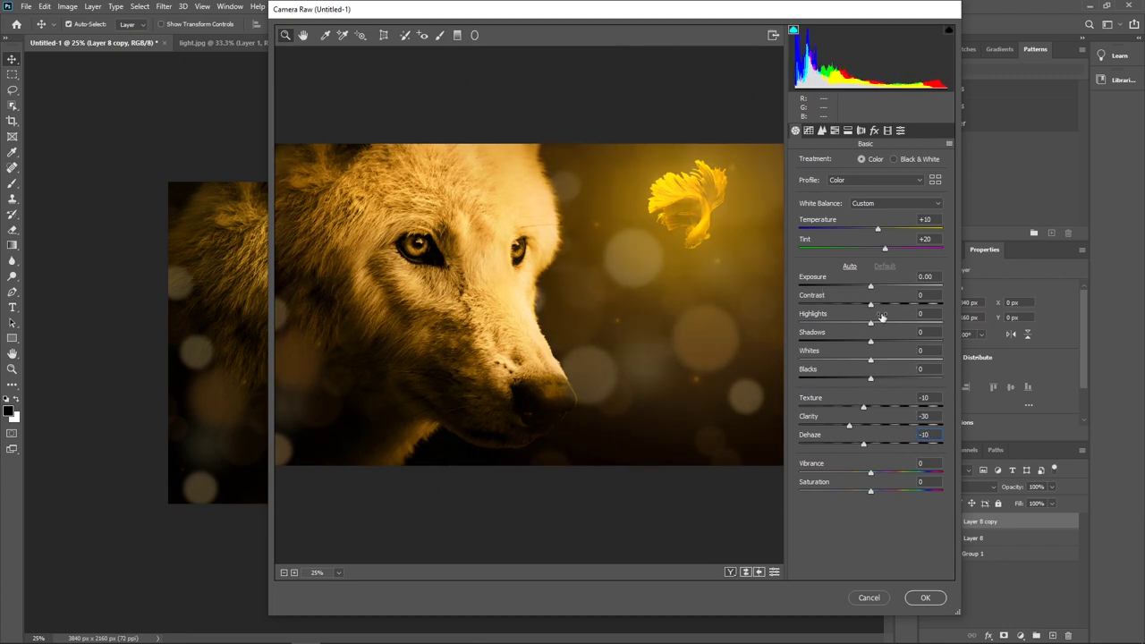
Step: Raise Exposure to +0.20 and Contrast +10, then adjust the lower tone sliders
left_click_drag(873, 288, 874, 287)
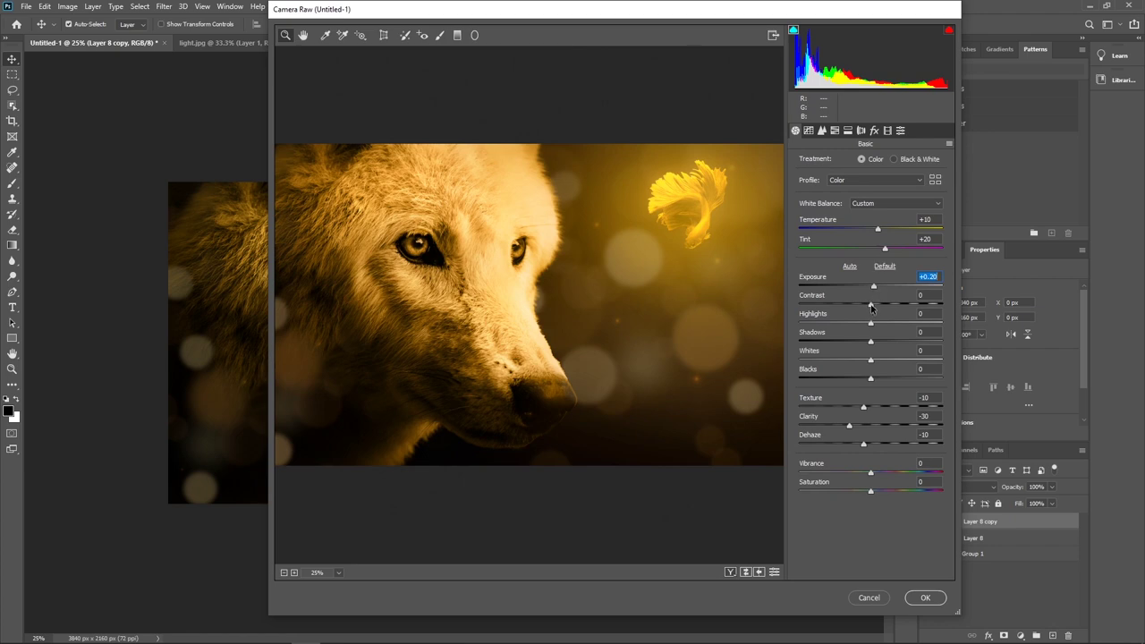
mouse_move(862, 306)
left_mouse_down()
mouse_move(890, 305)
mouse_move(864, 323)
mouse_move(852, 316)
left_mouse_up()
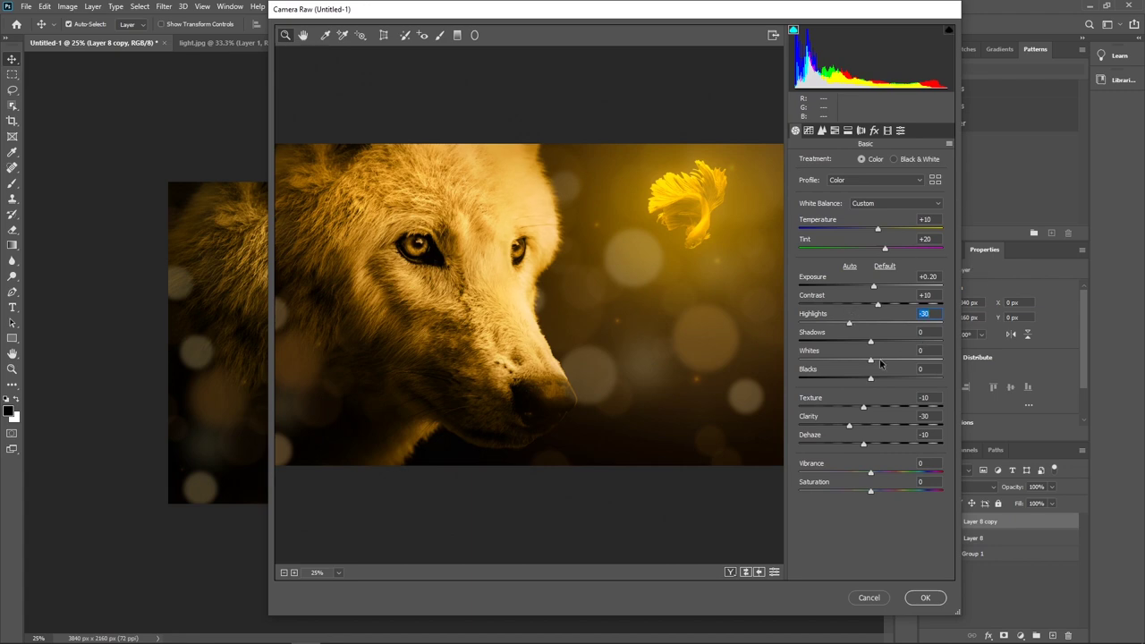
mouse_move(870, 344)
left_mouse_down()
mouse_move(836, 344)
mouse_move(858, 342)
mouse_move(896, 367)
left_mouse_up()
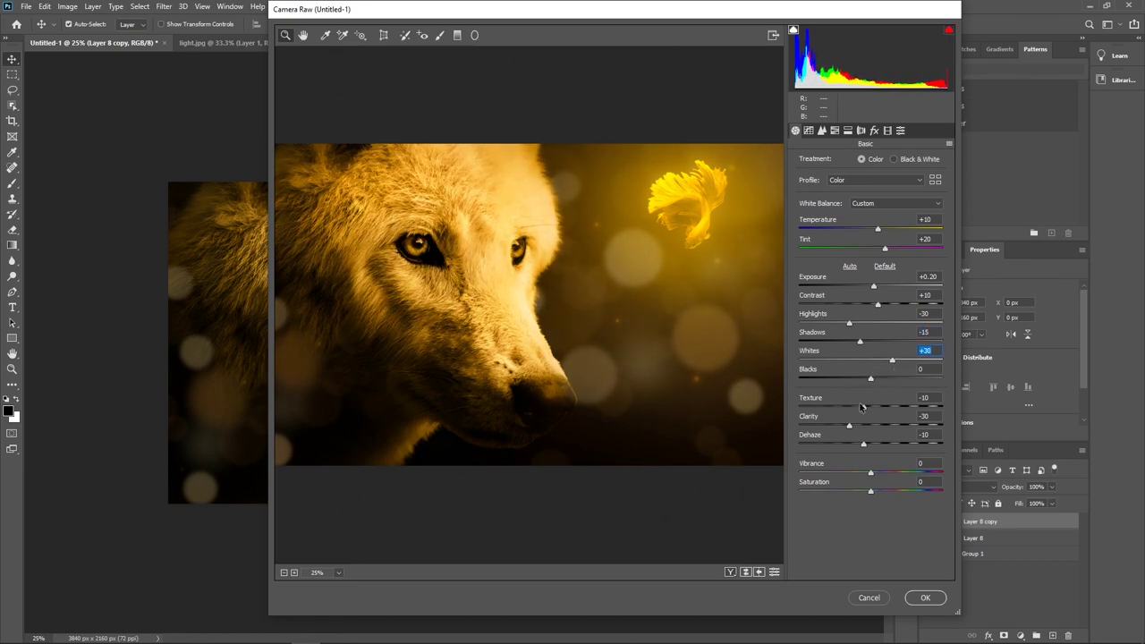
left_click_drag(870, 379, 872, 382)
Step: Try saturation and vibrance, reset both to zero, and apply the Camera Raw grade
left_click_drag(872, 494, 875, 494)
double_click(874, 492)
left_click_drag(871, 473, 867, 475)
double_click(870, 475)
left_click(926, 598)
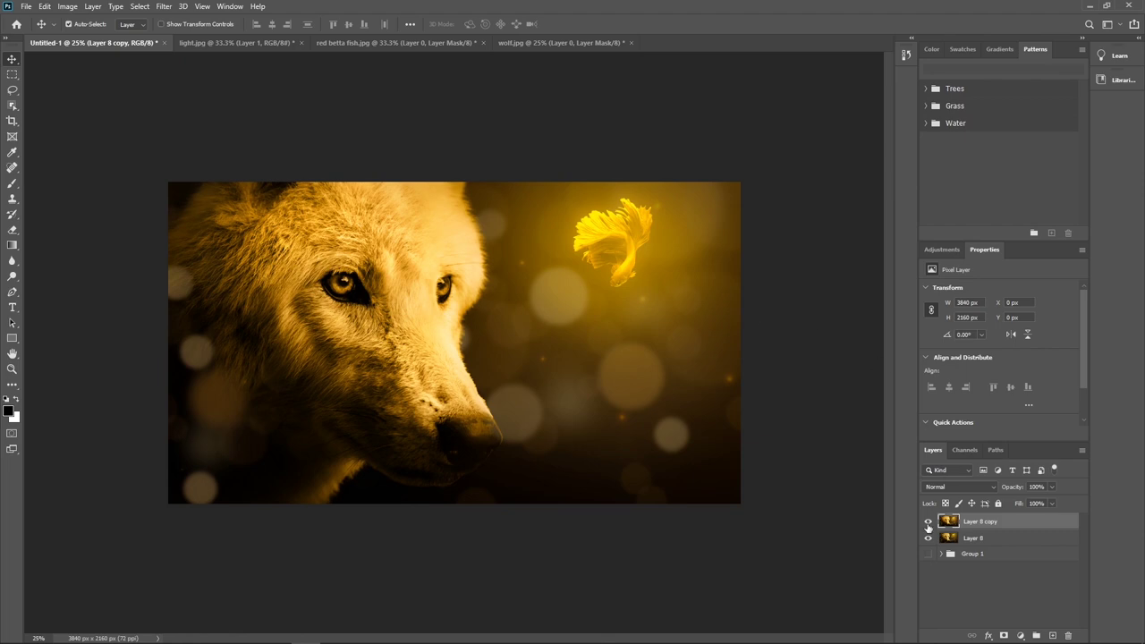
left_click(928, 522)
left_click(928, 523)
key("ctrl+plus")
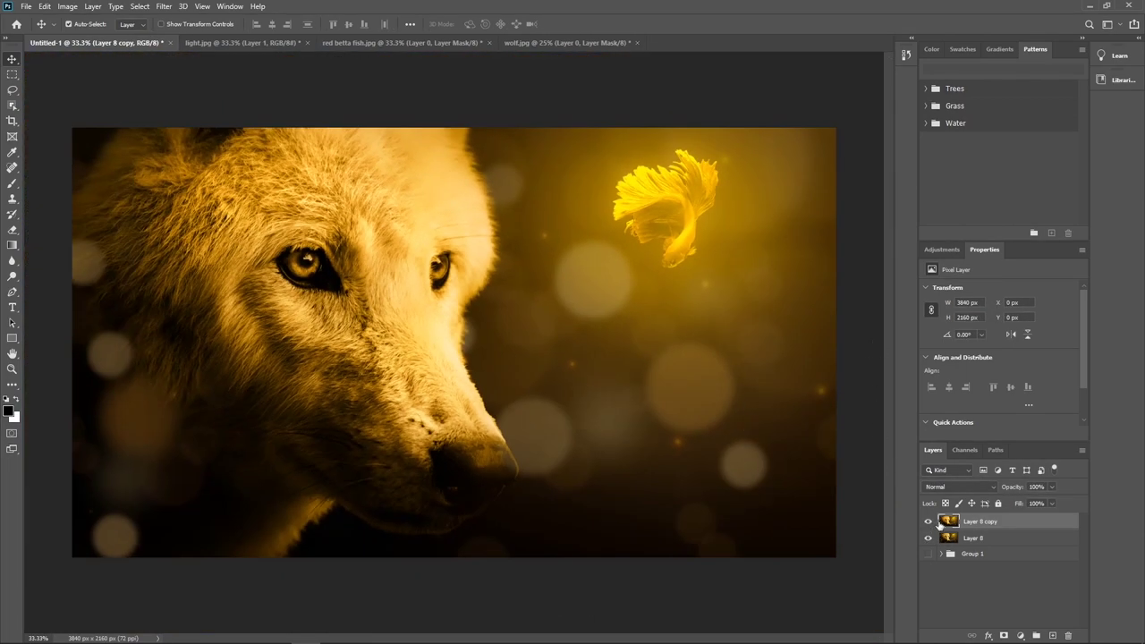
left_click(928, 524)
left_click(928, 525)
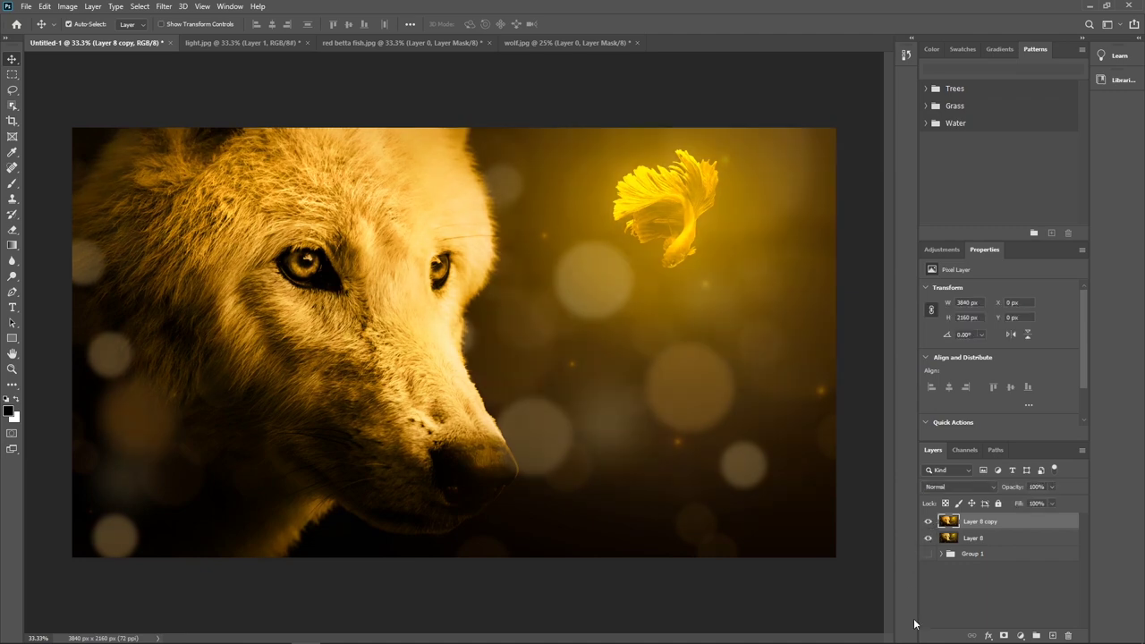